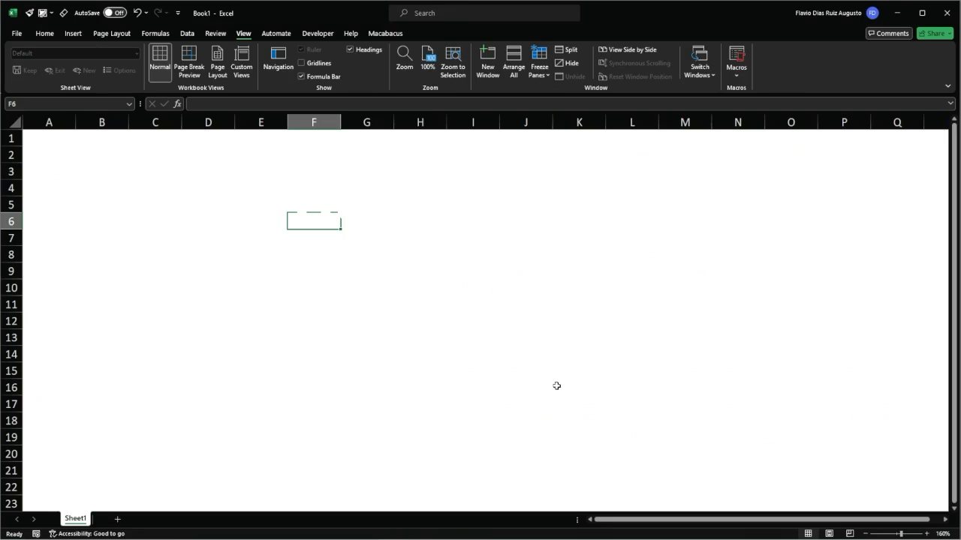
# Enter the values 1, 2 and 3 in cells F6 to F8.
pyautogui.write('1')
pyautogui.press('Return')
pyautogui.write('2')
pyautogui.press('Return')
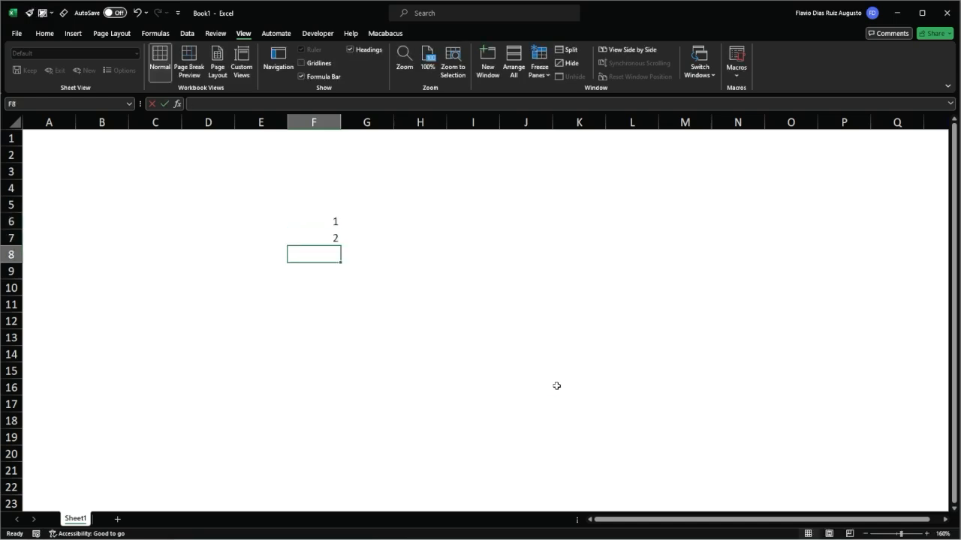
pyautogui.write('3')
pyautogui.press('Return')
# Add the three numbers in F9 with the cell-by-cell formula =F6+F7+F8.
pyautogui.write('=')
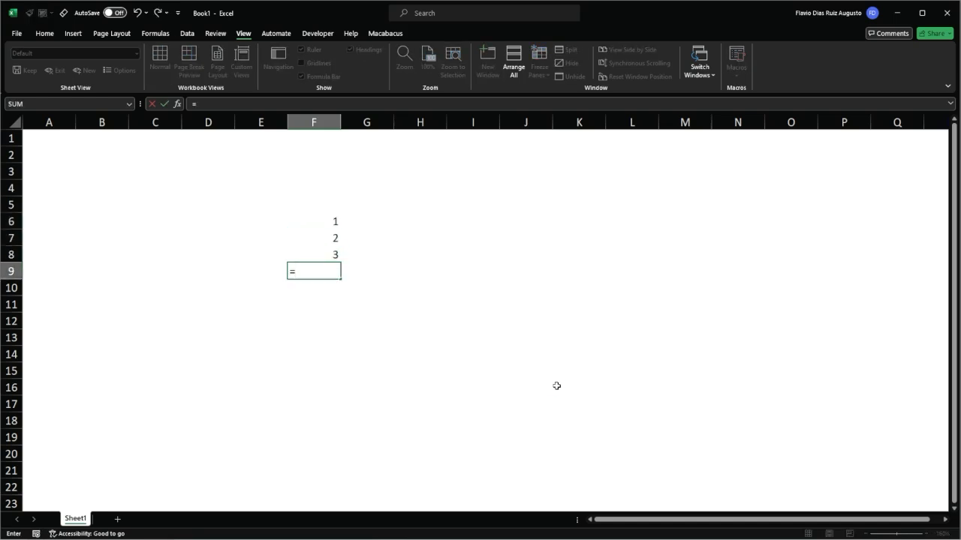
pyautogui.press('Up')
pyautogui.press('Up')
pyautogui.press('Up')
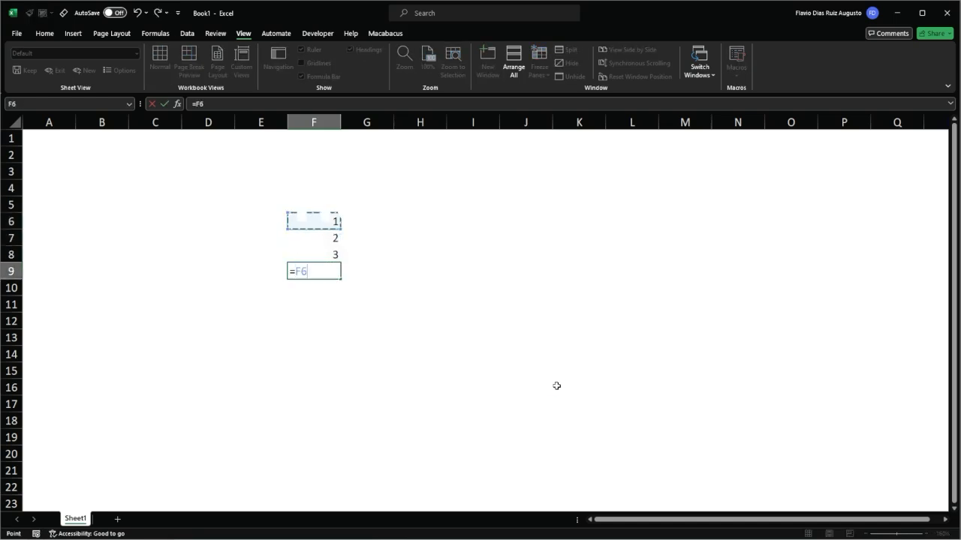
pyautogui.write('+')
pyautogui.press('Up')
pyautogui.press('Up')
pyautogui.write('+')
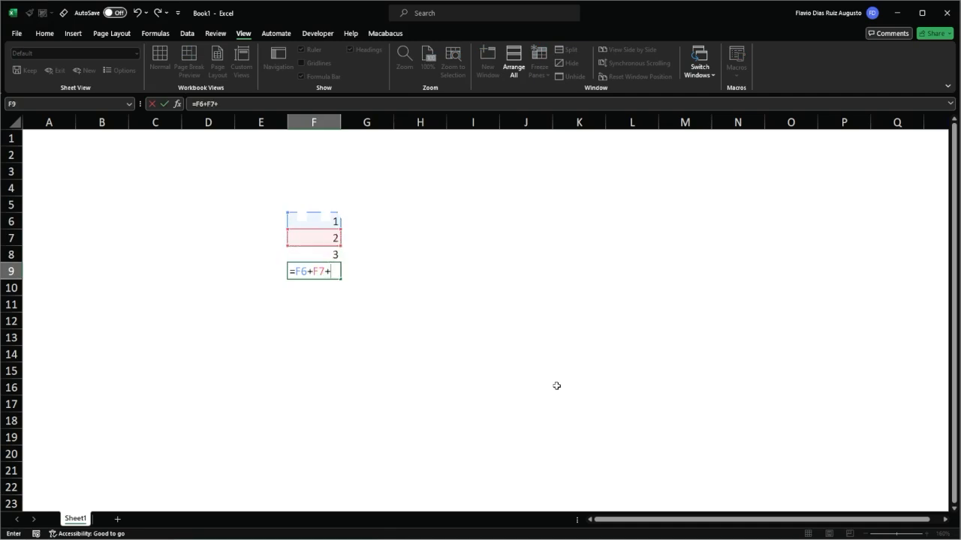
pyautogui.press('Down')
pyautogui.press('Return')
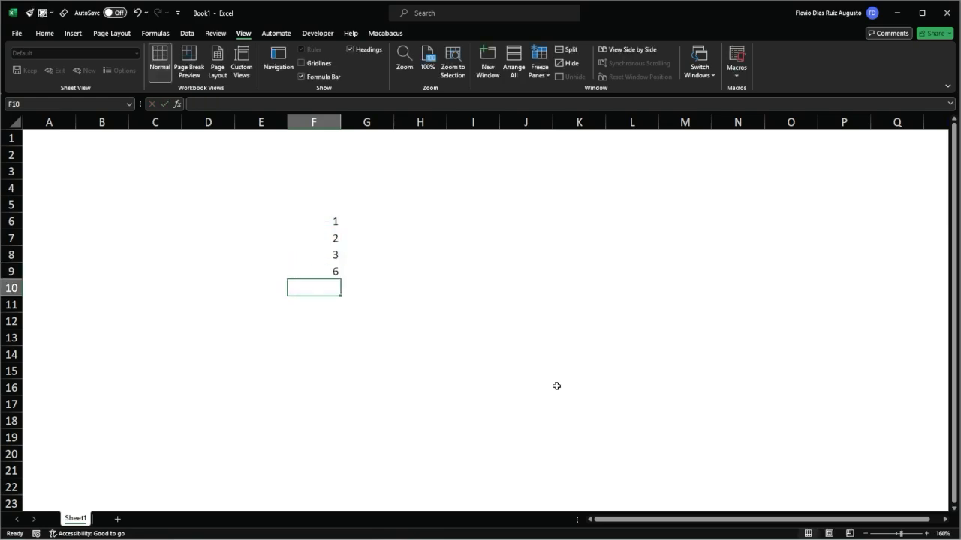
# Apply a top border to the total cell F9 to separate it from the numbers above.
pyautogui.press('Up')
pyautogui.press('alt')
pyautogui.press('h')
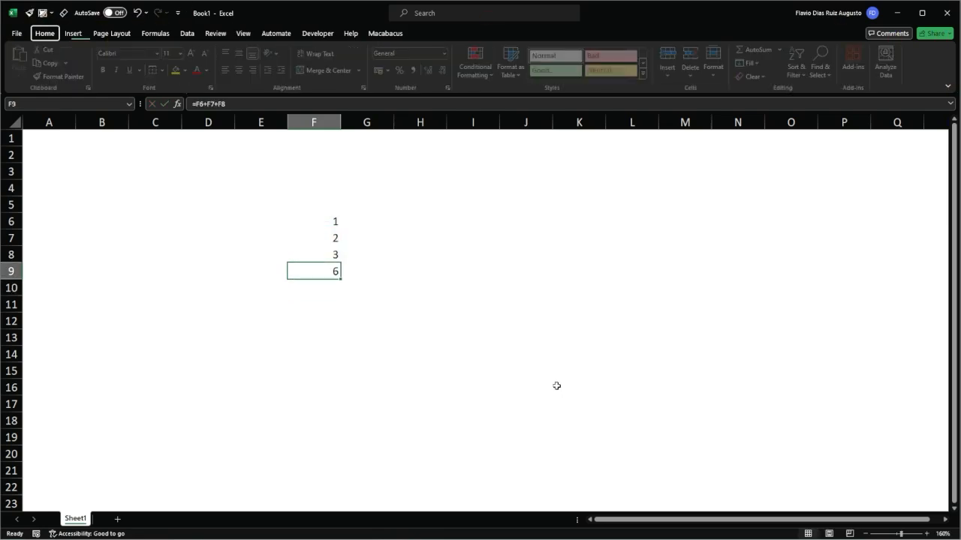
pyautogui.press('Down')
pyautogui.press('Down')
pyautogui.press('Up')
pyautogui.press('Up')
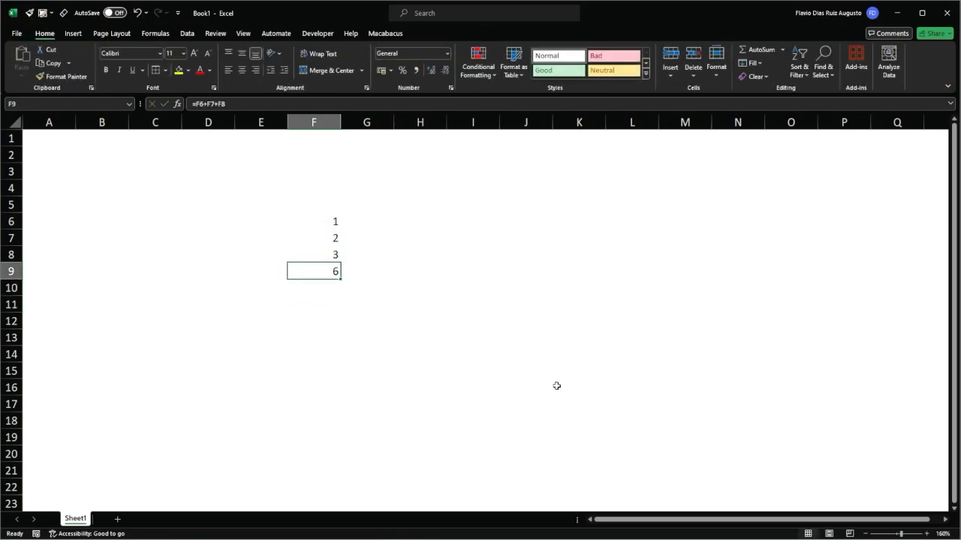
pyautogui.press('Down')
pyautogui.press('Down')
pyautogui.press('Up')
pyautogui.press('Up')
pyautogui.press('Down')
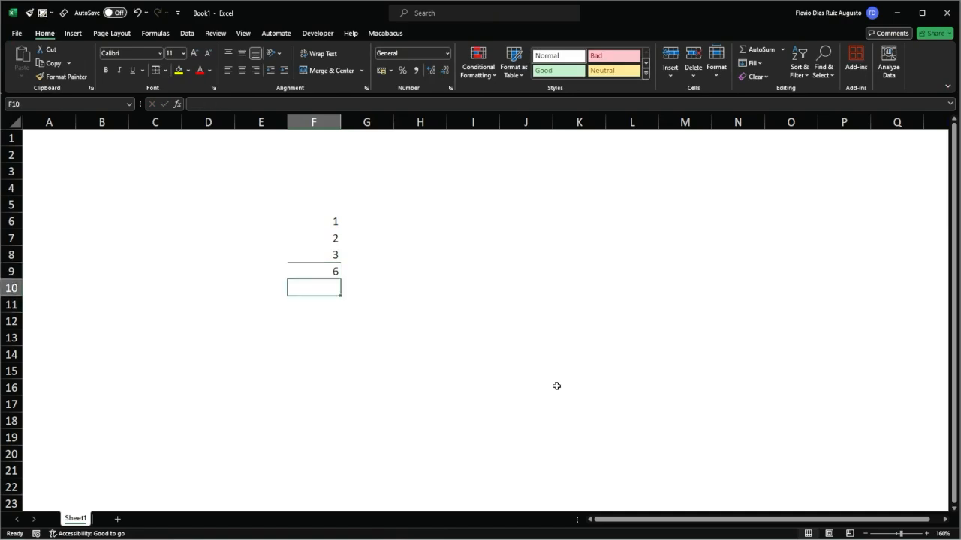
pyautogui.press('Down')
# Delete the entire row 7, which holds the value 2.
pyautogui.press('Up')
pyautogui.press('Up')
pyautogui.press('Up')
pyautogui.press('Up')
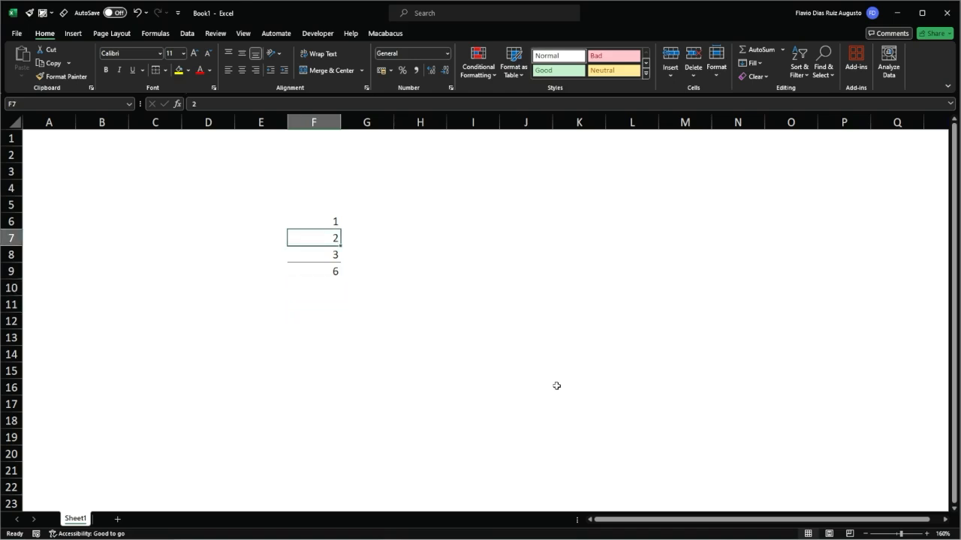
pyautogui.hotkey('shift', 'space')
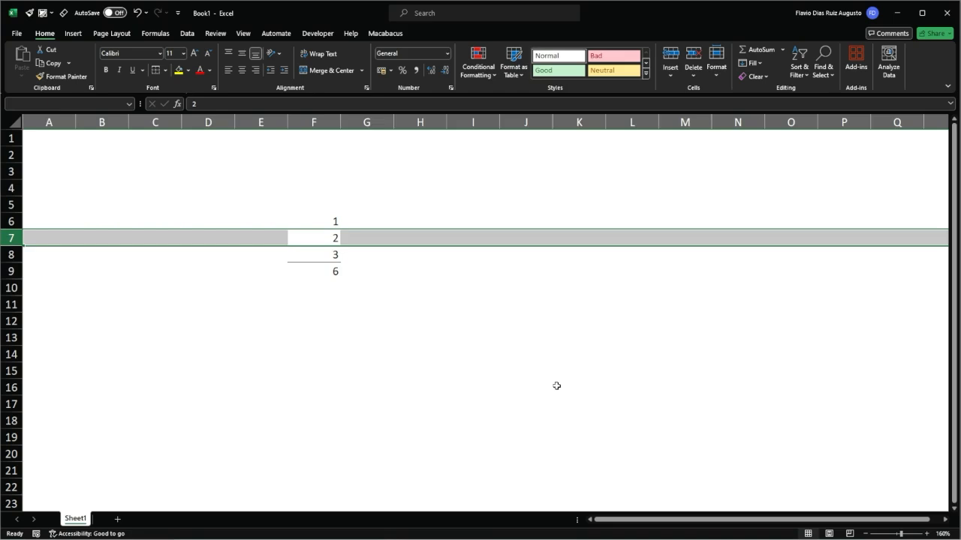
pyautogui.hotkey('ctrl', '-')
# Examine the total formula in F8 and highlight its #REF! term.
pyautogui.press('Down')
pyautogui.press('F2')
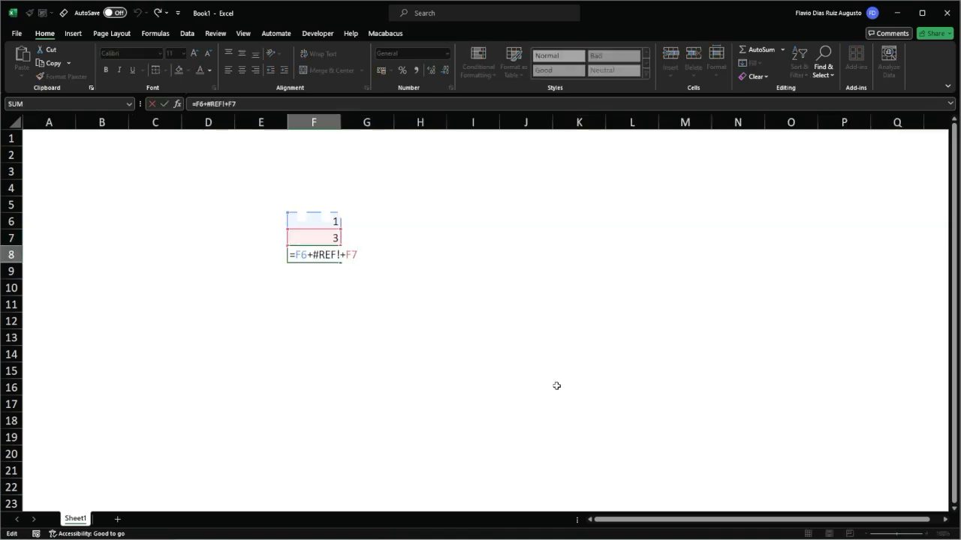
pyautogui.hotkey('shift', 'Left')
pyautogui.hotkey('shift', 'Left')
pyautogui.hotkey('shift', 'Left')
pyautogui.hotkey('shift', 'Left')
pyautogui.hotkey('shift', 'Left')
pyautogui.hotkey('shift', 'Left')
pyautogui.hotkey('shift', 'Left')
pyautogui.hotkey('shift', 'Left')
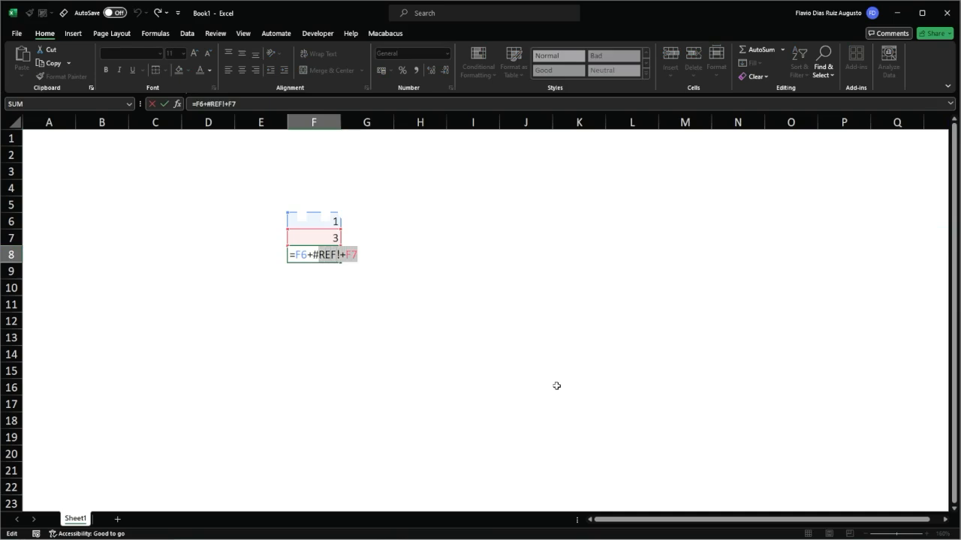
pyautogui.press('Left')
pyautogui.hotkey('shift', 'Right')
pyautogui.hotkey('shift', 'Right')
pyautogui.hotkey('shift', 'Right')
pyautogui.hotkey('shift', 'Right')
pyautogui.hotkey('shift', 'Right')
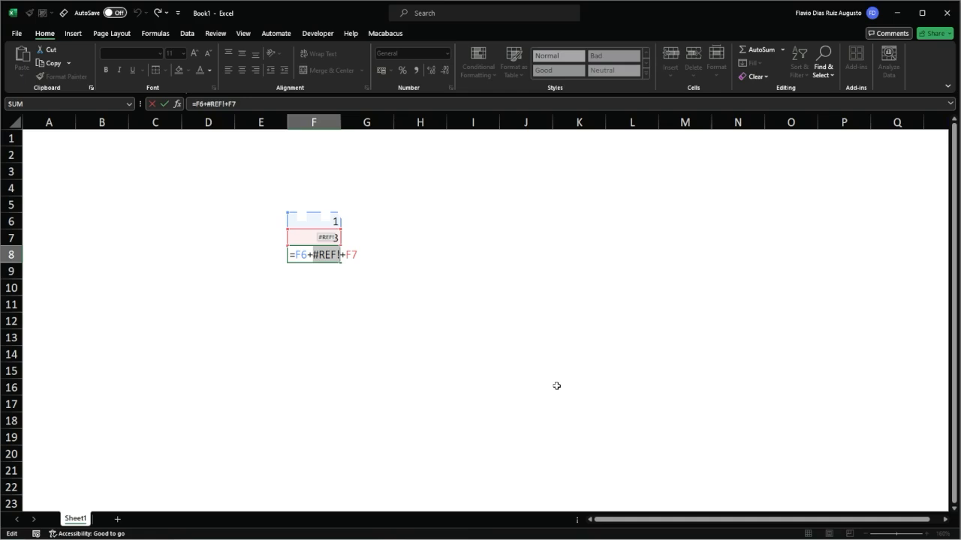
# Undo the row deletion and check the cell references of the total formula in F9.
pyautogui.press('Escape')
pyautogui.hotkey('ctrl', 'z')
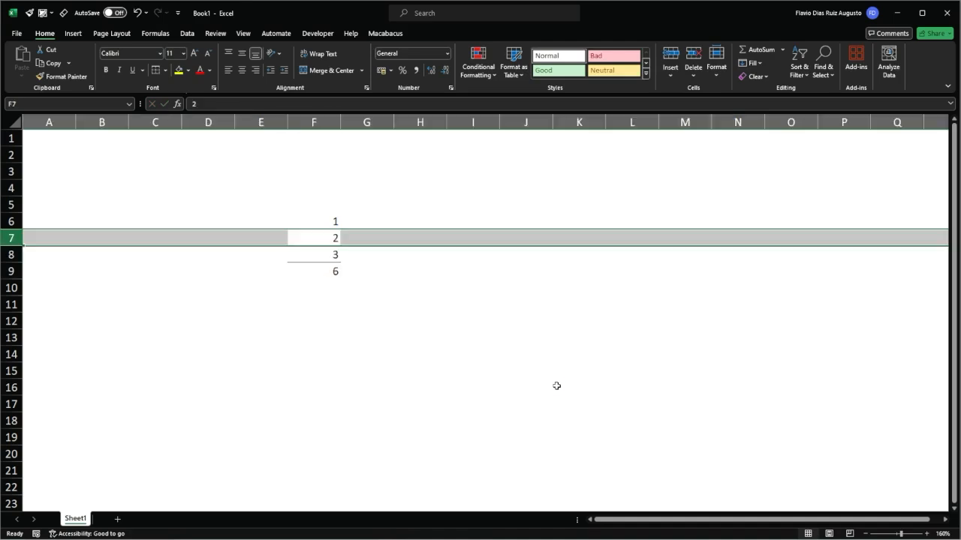
pyautogui.press('Down')
pyautogui.press('Down')
pyautogui.press('F2')
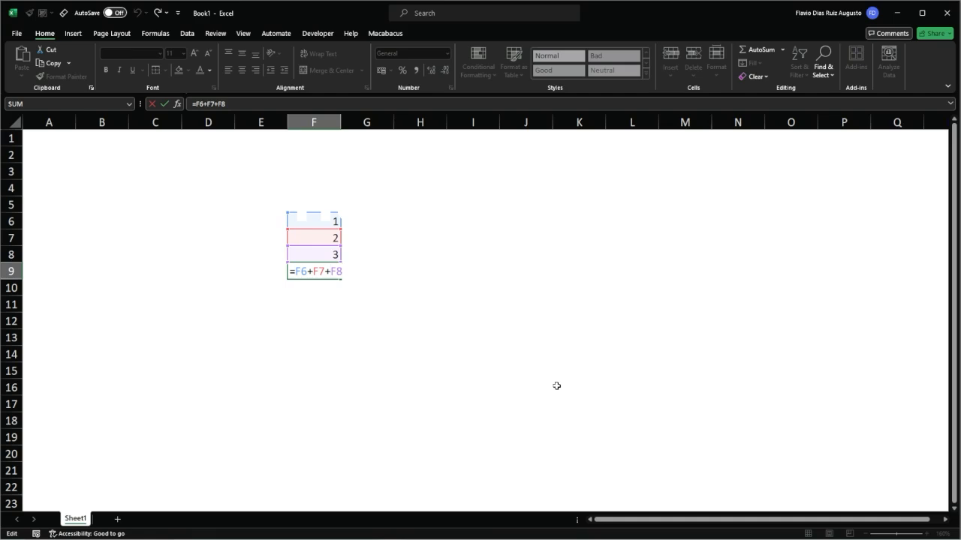
pyautogui.press('Escape')
# Delete the entire row 7 again, removing one of the cells the total refers to.
pyautogui.press('Up')
pyautogui.press('Up')
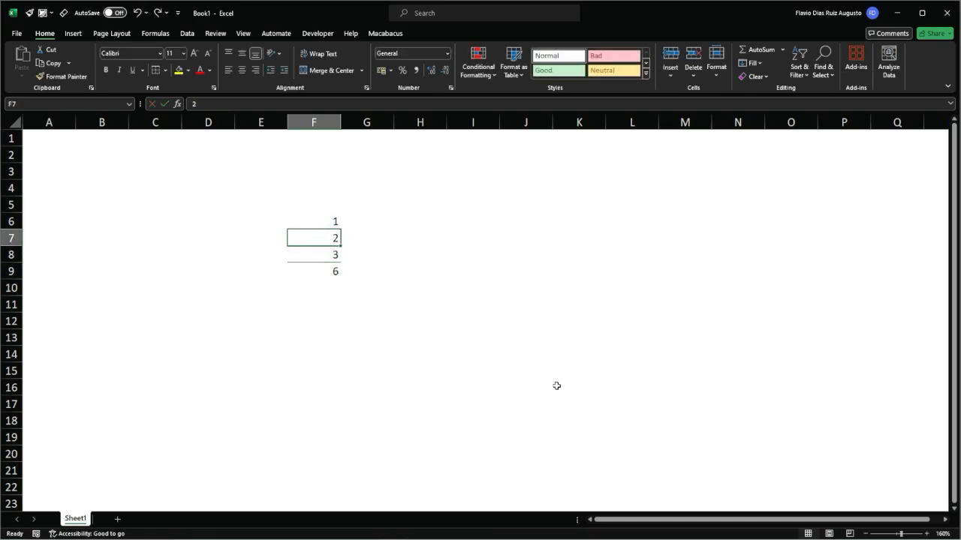
pyautogui.hotkey('shift', 'space')
pyautogui.hotkey('ctrl', '-')
# Review the total formula in F8, highlighting the #REF! term, and leave it unedited.
pyautogui.press('Down')
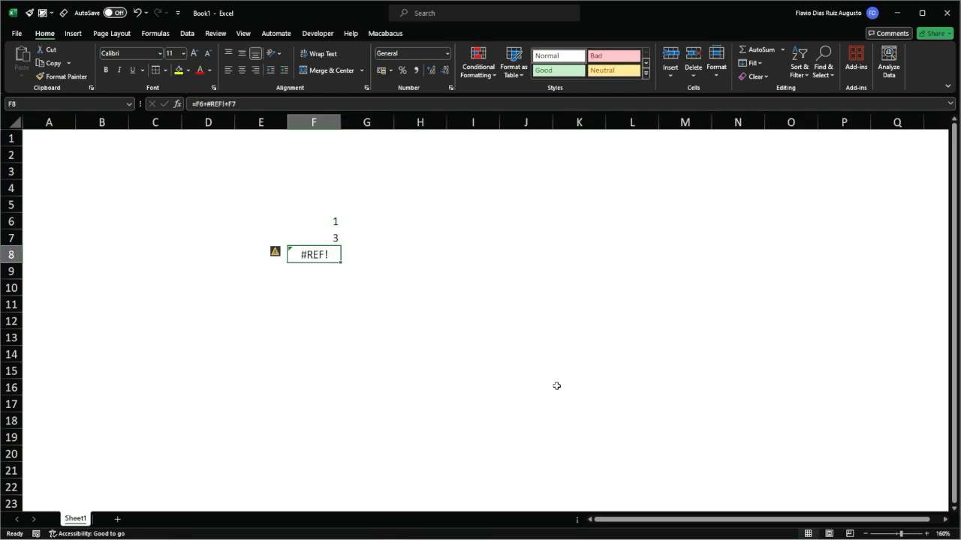
pyautogui.press('F2')
pyautogui.press('Left')
pyautogui.press('Left')
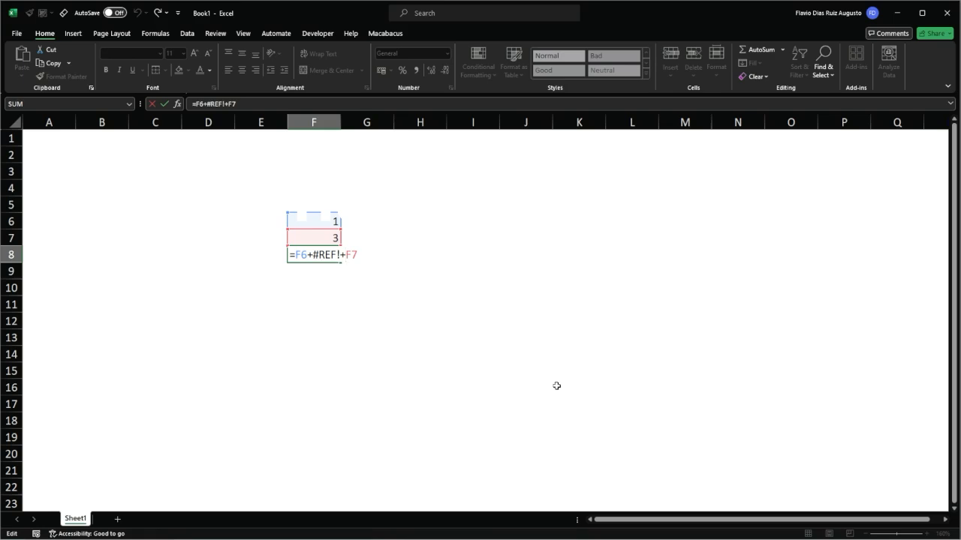
pyautogui.hotkey('shift', 'Left')
pyautogui.hotkey('shift', 'Left')
pyautogui.hotkey('shift', 'Left')
pyautogui.hotkey('shift', 'Left')
pyautogui.hotkey('shift', 'Left')
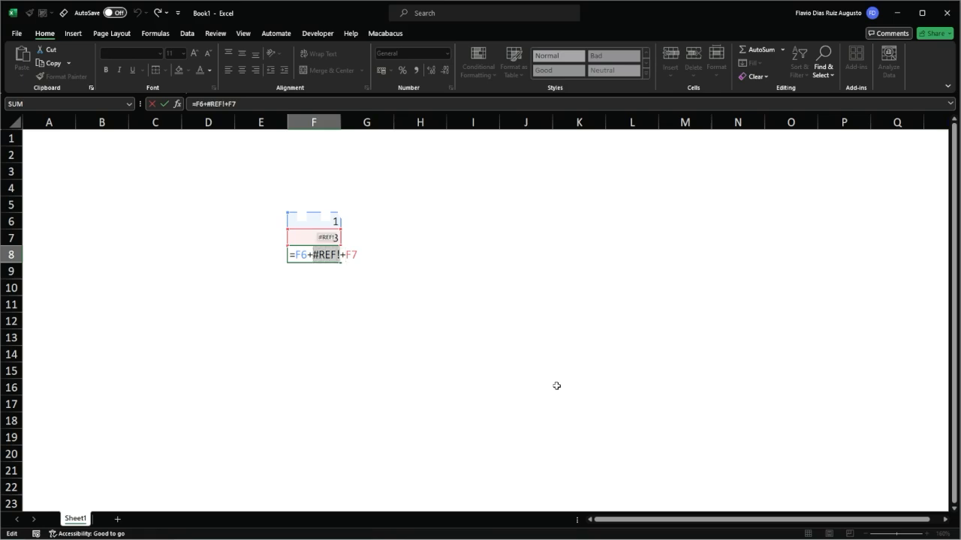
pyautogui.press('Escape')
# Create a column headed Day in J1 and number the days 1 to 9 in J2:J10.
pyautogui.press('Right')
pyautogui.press('Right')
pyautogui.press('Right')
pyautogui.press('Right')
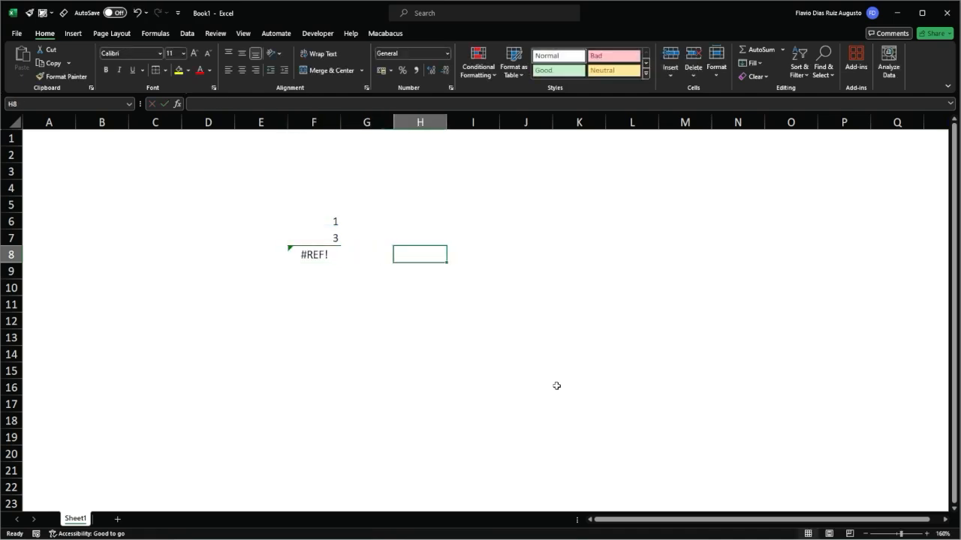
pyautogui.press('Up')
pyautogui.press('Up')
pyautogui.press('Up')
pyautogui.press('Up')
pyautogui.press('Up')
pyautogui.press('Up')
pyautogui.press('Up')
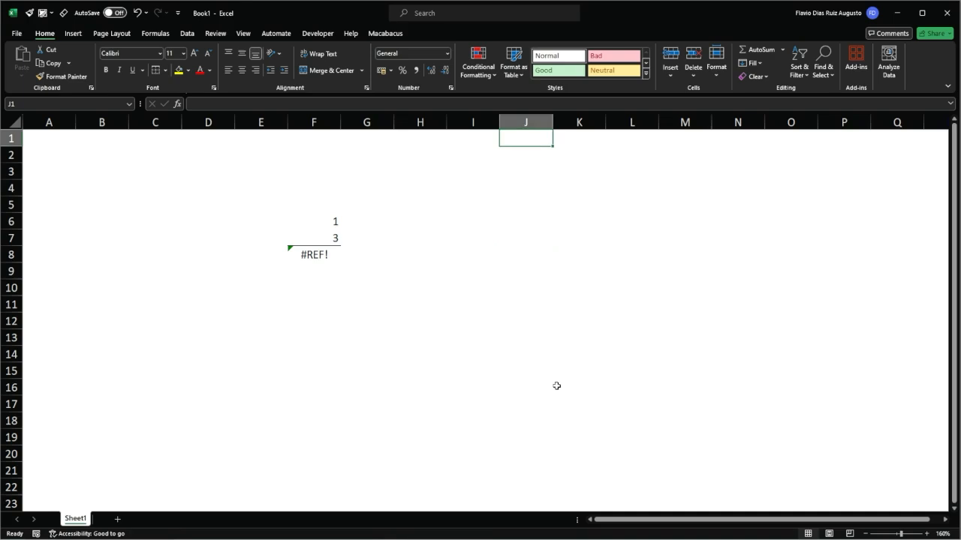
pyautogui.write('Day')
pyautogui.press('Return')
pyautogui.write('1 2 3 4 5 6 7 ')
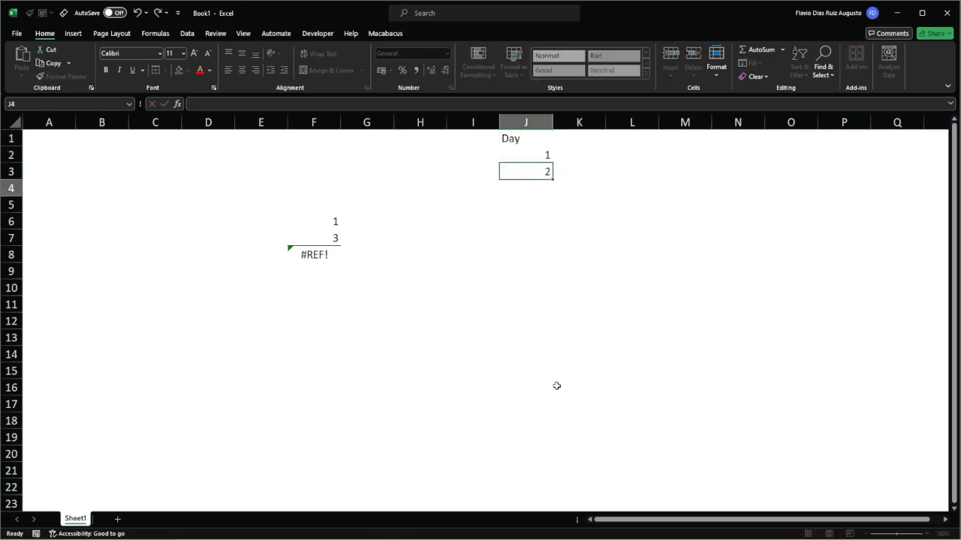
pyautogui.write('8')
pyautogui.press('Return')
pyautogui.write('9')
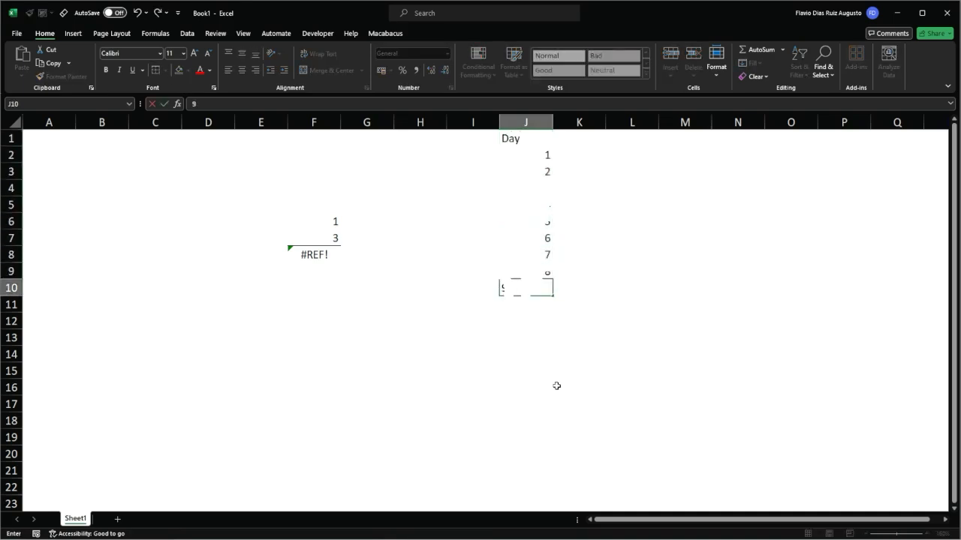
pyautogui.press('Return')
pyautogui.press('Up')
pyautogui.hotkey('shift', 'space')
pyautogui.hotkey('shift', 'Up')
pyautogui.hotkey('shift', 'Up')
pyautogui.hotkey('shift', 'Up')
pyautogui.hotkey('shift', 'Up')
pyautogui.hotkey('shift', 'Up')
pyautogui.hotkey('shift', 'Up')
pyautogui.hotkey('shift', 'Up')
pyautogui.hotkey('shift', 'Up')
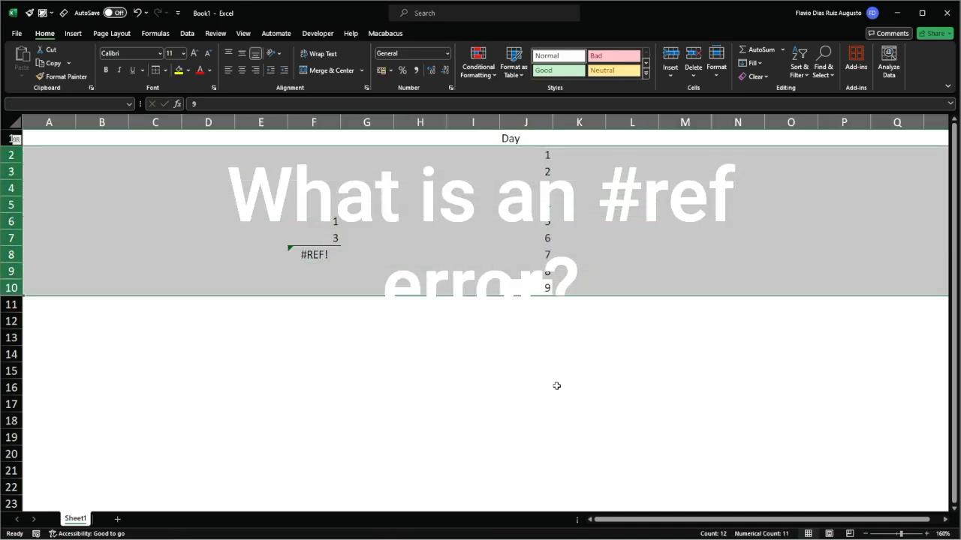
# Enter the header Temperature in K1, next to the Day column.
pyautogui.press('Right')
pyautogui.press('Up')
pyautogui.press('Up')
pyautogui.press('Up')
pyautogui.hotkey('ctrl', 'Up')
pyautogui.write('T')
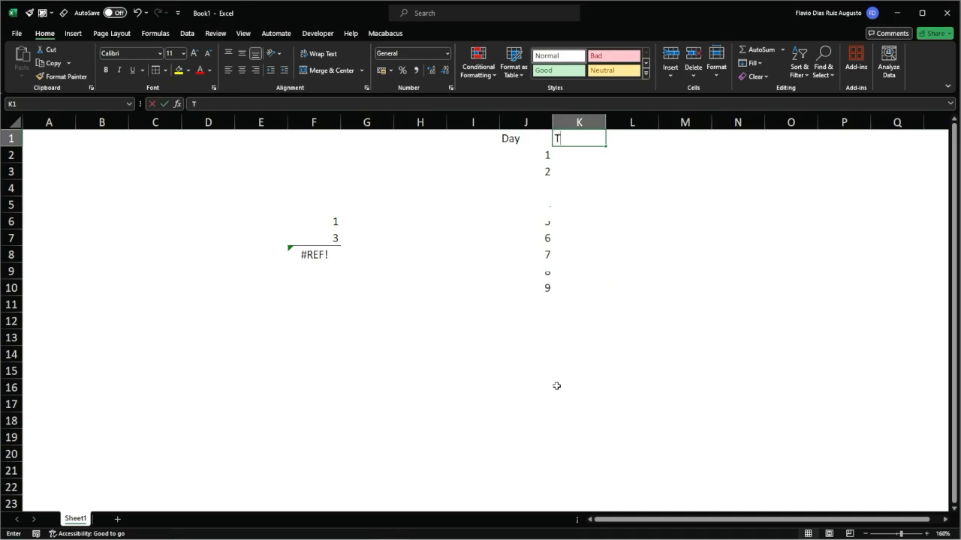
pyautogui.write('emperature')
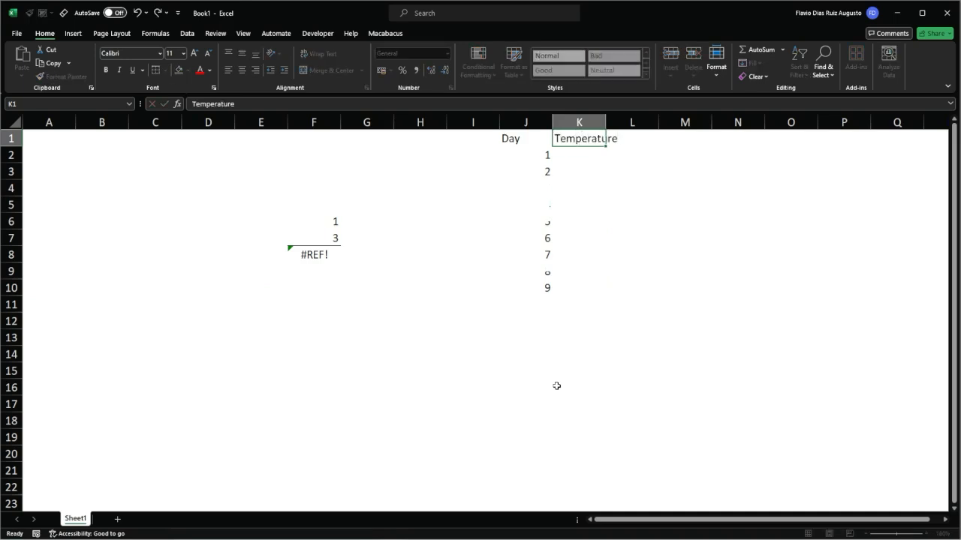
pyautogui.press('Return')
# Fill K2:K10 with the temperatures 20, 23, 24, 21, 20, 22, 23, 25 and 20.
pyautogui.write('20')
pyautogui.press('Return')
pyautogui.write('2')
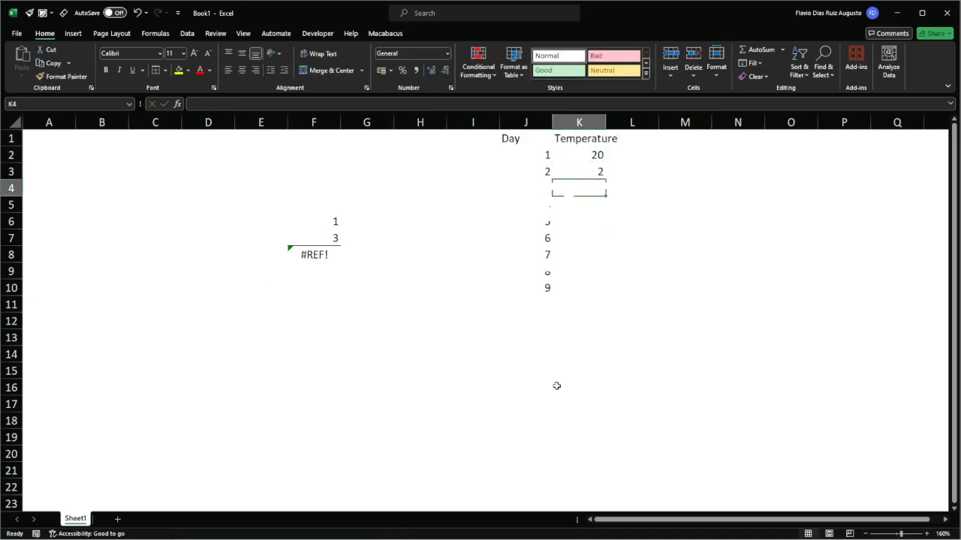
pyautogui.write('3')
pyautogui.press('Return')
pyautogui.write('24')
pyautogui.press('Return')
pyautogui.write('21')
pyautogui.press('Return')
pyautogui.write('20')
pyautogui.press('Return')
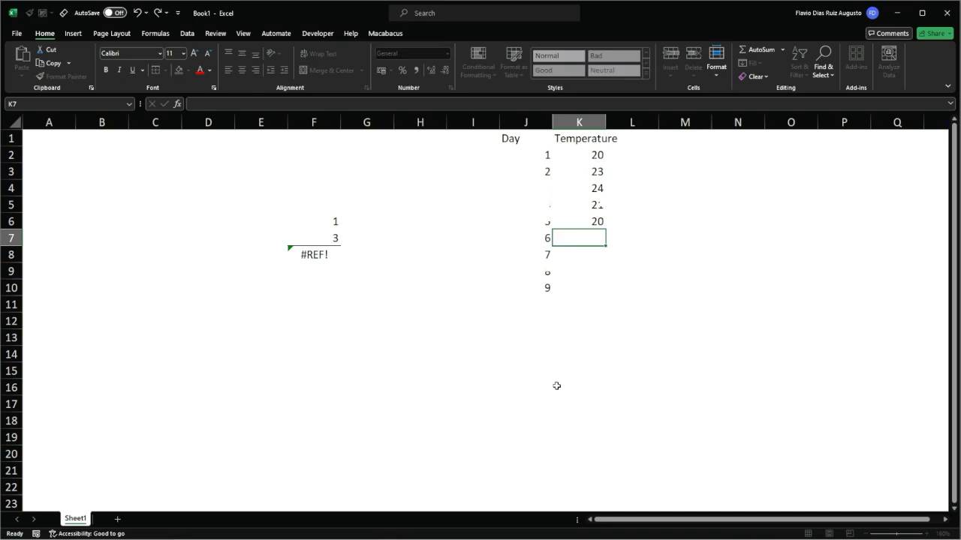
pyautogui.write('22')
pyautogui.press('Return')
pyautogui.write('23')
pyautogui.press('Return')
pyautogui.write('25')
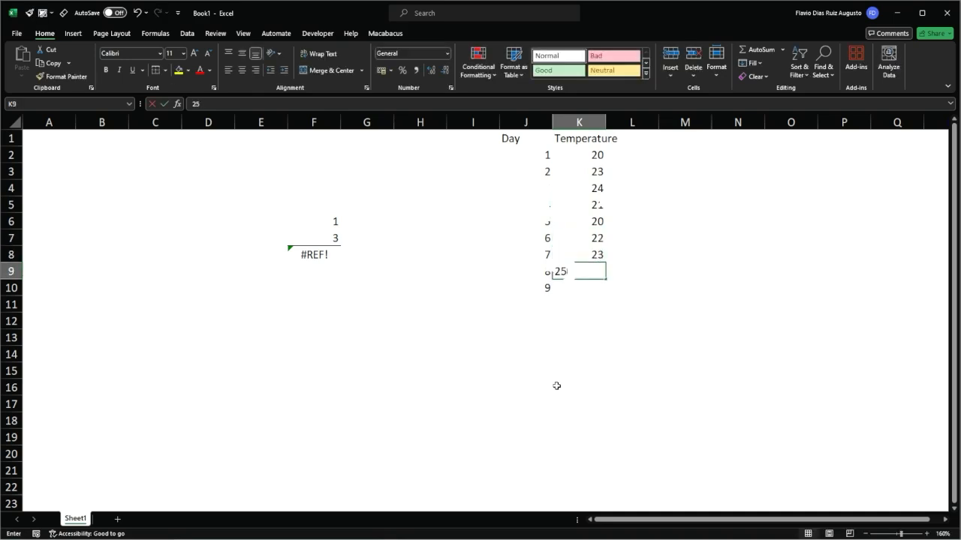
pyautogui.press('Return')
pyautogui.write('20')
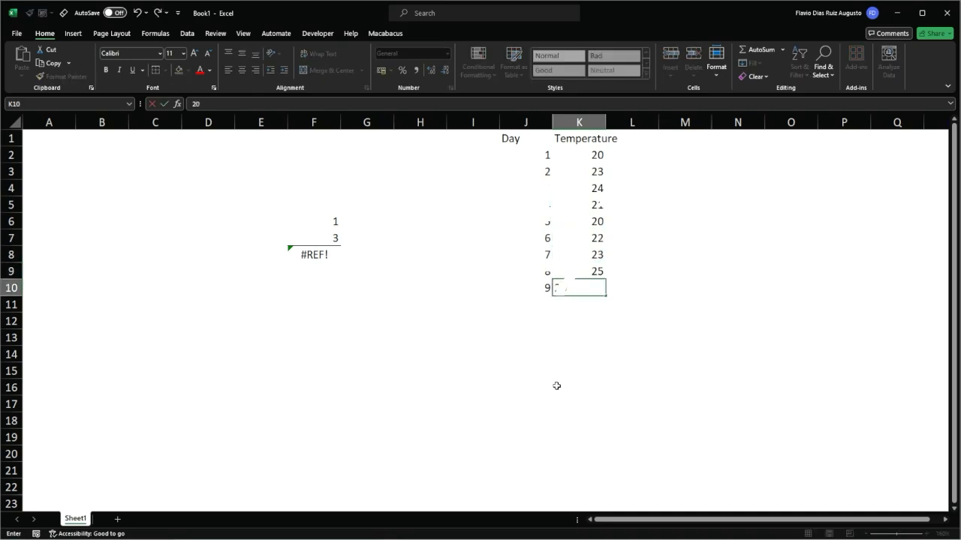
pyautogui.press('Return')
# Enter the header "Ave. 3 days" in L1, next to the Temperature column.
pyautogui.hotkey('ctrl', 'Up')
pyautogui.hotkey('ctrl', 'Up')
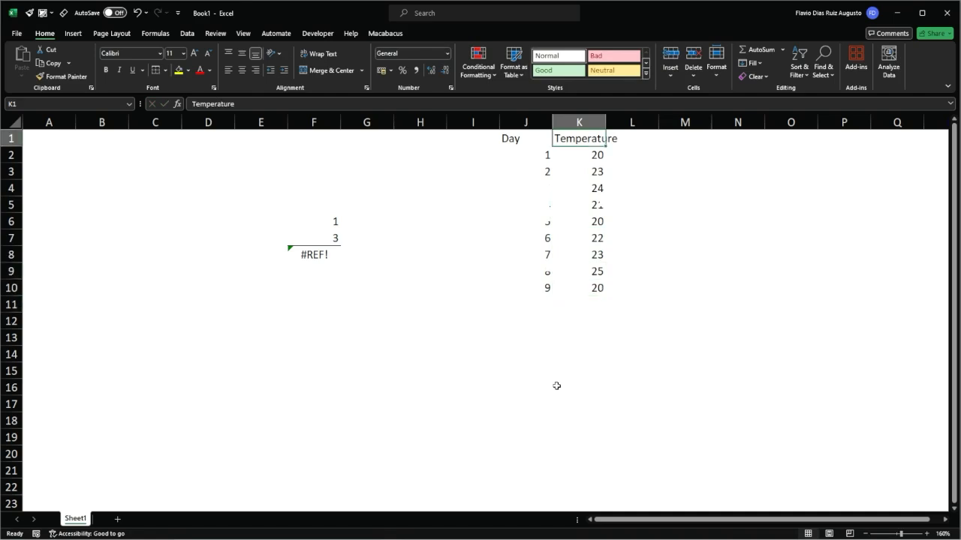
pyautogui.press('Right')
pyautogui.write('Average')
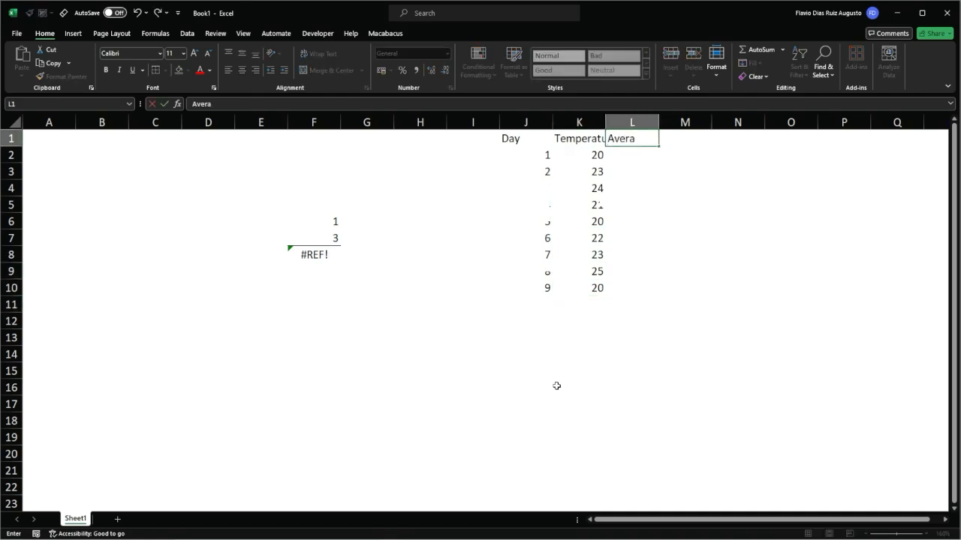
pyautogui.press('BackSpace')
pyautogui.press('BackSpace')
pyautogui.press('BackSpace')
pyautogui.press('BackSpace')
pyautogui.write('. 3 days')
pyautogui.press('Return')
# Enter =AVERAGE(K8:K10) in L10 to average the last three days' temperatures.
pyautogui.press('Left')
pyautogui.hotkey('ctrl', 'Down')
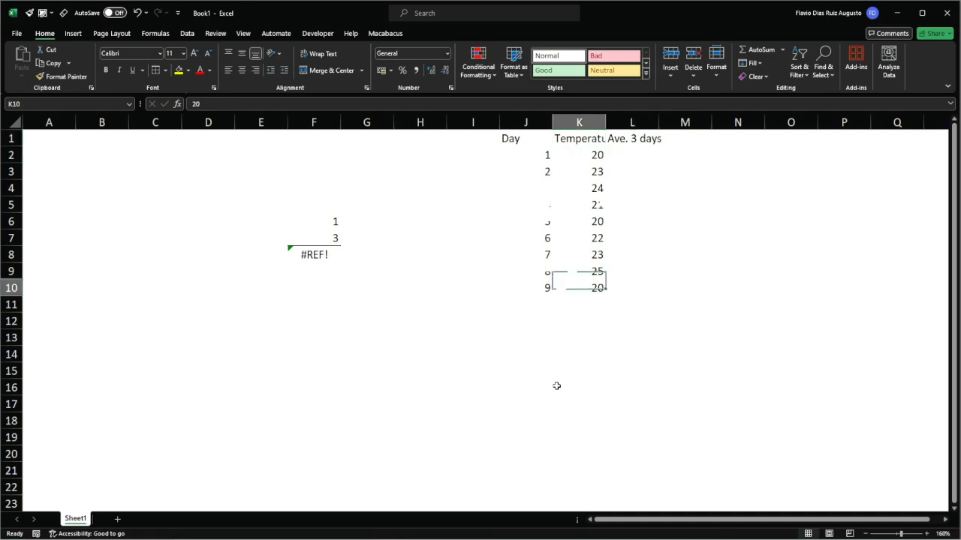
pyautogui.press('Right')
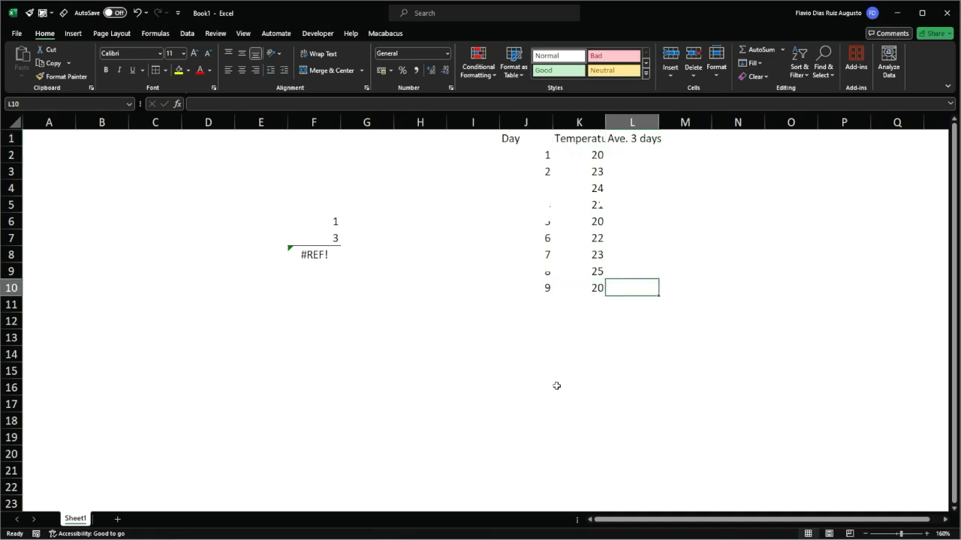
pyautogui.write('=')
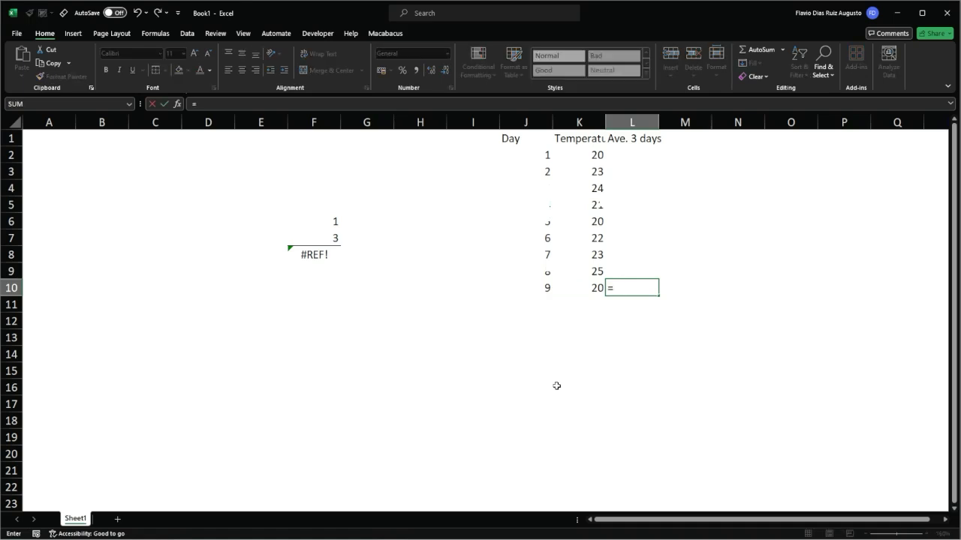
pyautogui.write('avera')
pyautogui.press('Tab')
pyautogui.press('Left')
pyautogui.hotkey('shift', 'Up')
pyautogui.hotkey('shift', 'Up')
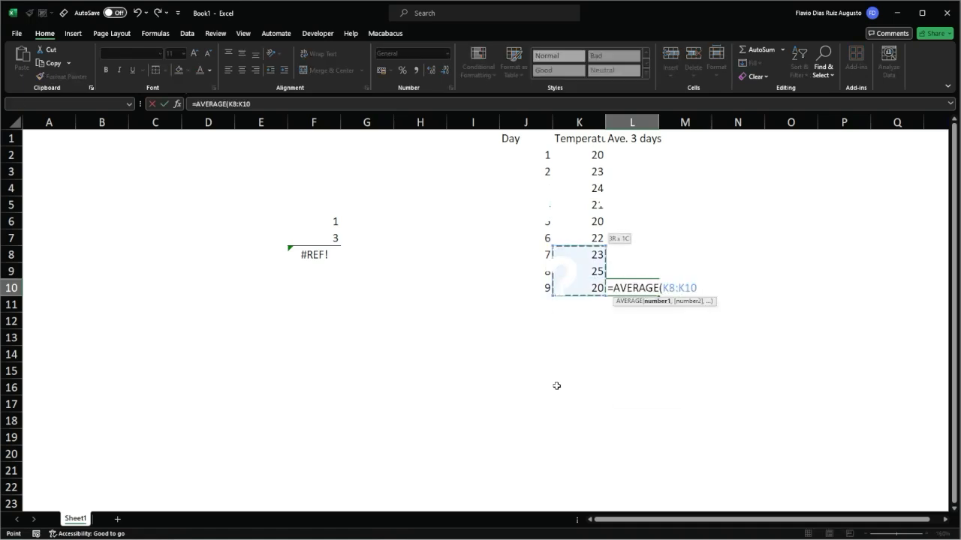
pyautogui.write(')')
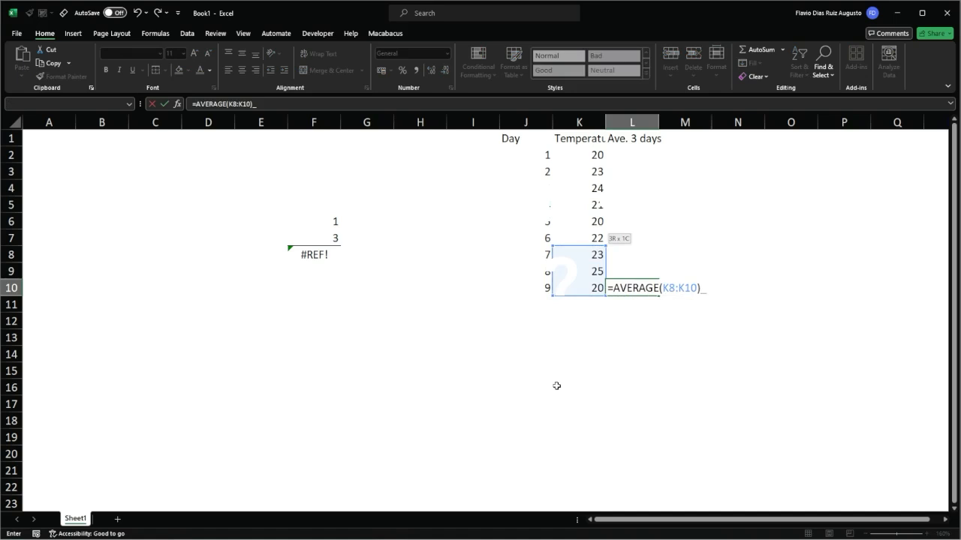
pyautogui.press('Return')
pyautogui.press('Up')
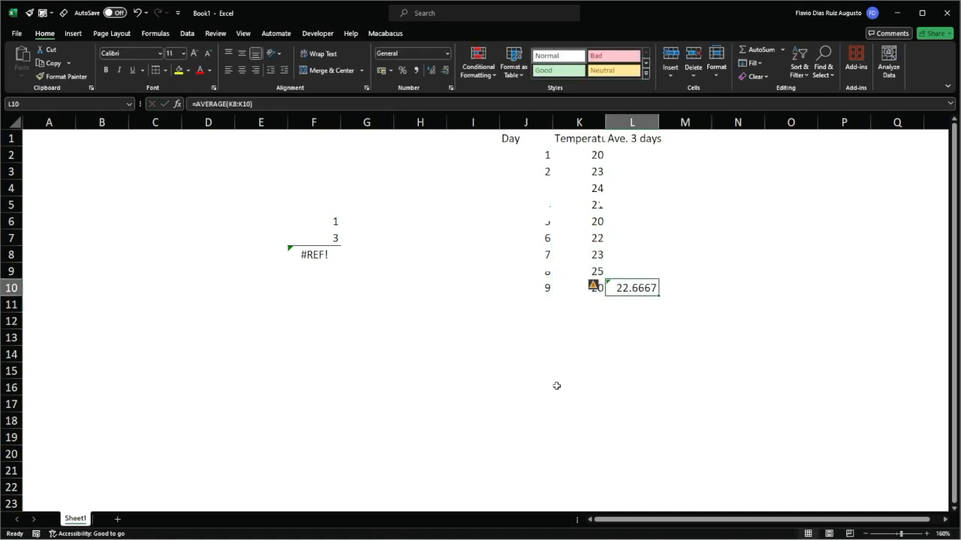
# Set the temperatures for days 7 and 8, in K8 and K9, both to 20.
pyautogui.press('Left')
pyautogui.press('Up')
pyautogui.press('Up')
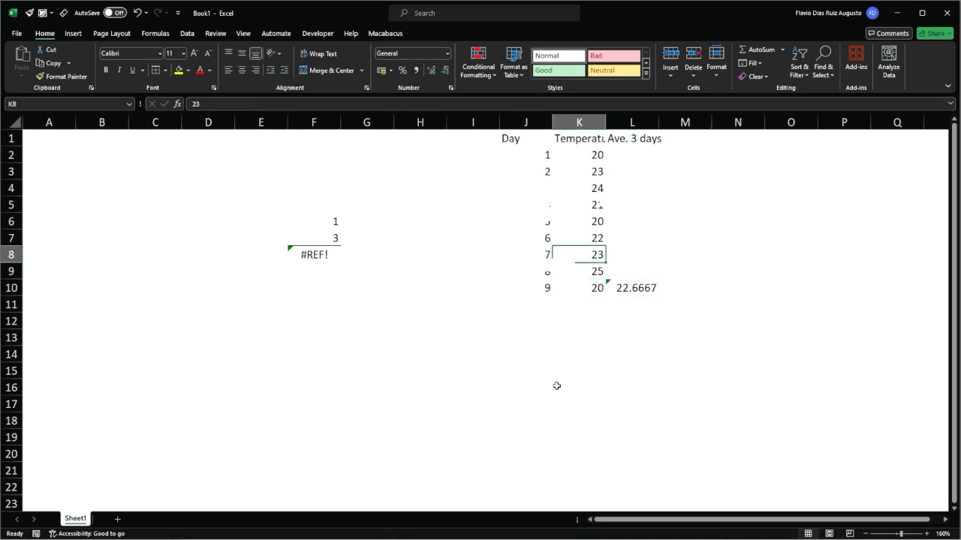
pyautogui.write('20')
pyautogui.press('Return')
pyautogui.write('20')
pyautogui.press('Return')
pyautogui.press('Right')
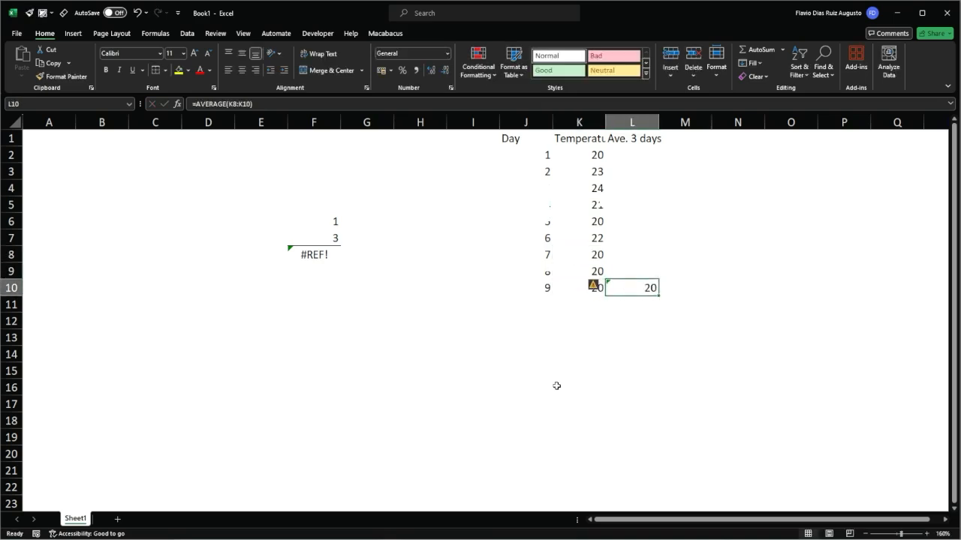
# Set the day 7 temperature in K8 to 22 and the day 8 temperature in K9 to 21.
pyautogui.press('Left')
pyautogui.press('Up')
pyautogui.press('Up')
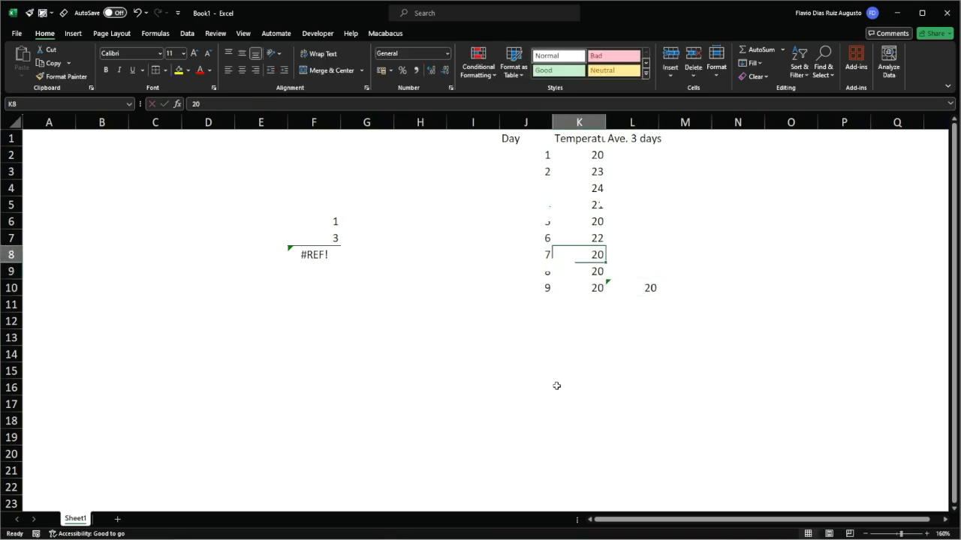
pyautogui.write('22')
pyautogui.press('Return')
pyautogui.write('21')
pyautogui.press('Return')
pyautogui.press('Right')
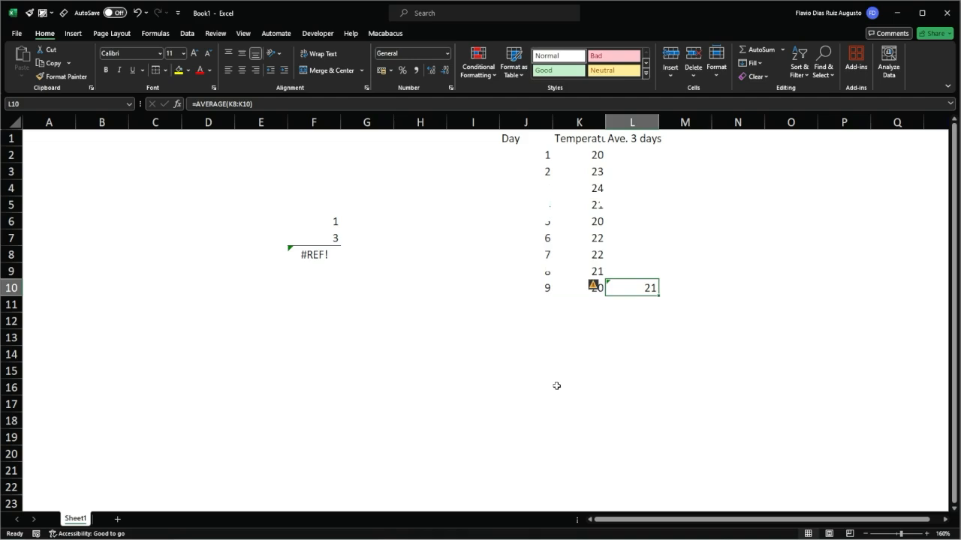
# Copy the average formula from L10 into the cells above it, up to L3.
pyautogui.hotkey('ctrl', 'c')
pyautogui.hotkey('shift', 'Up')
pyautogui.hotkey('shift', 'Up')
pyautogui.hotkey('shift', 'Up')
pyautogui.hotkey('shift', 'Up')
pyautogui.hotkey('shift', 'Up')
pyautogui.hotkey('shift', 'Up')
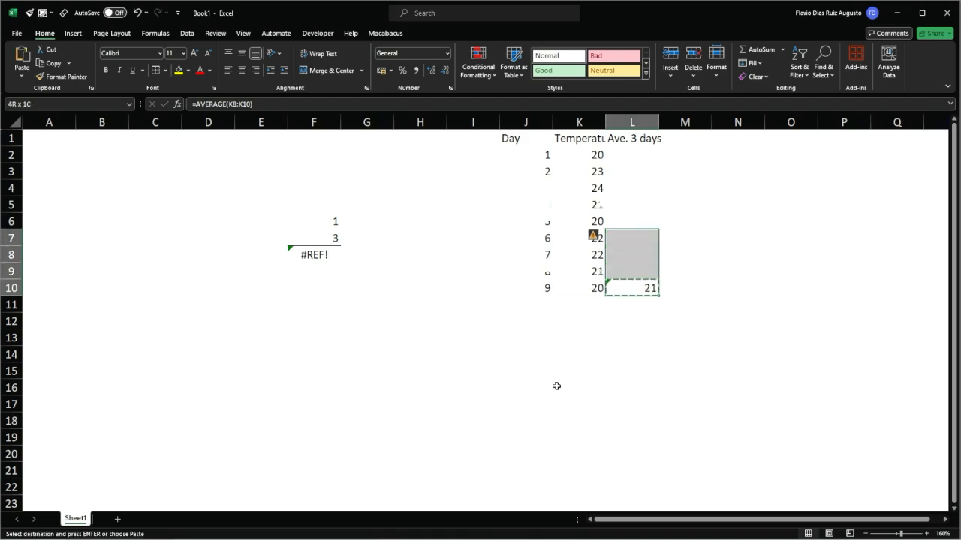
pyautogui.hotkey('shift', 'Up')
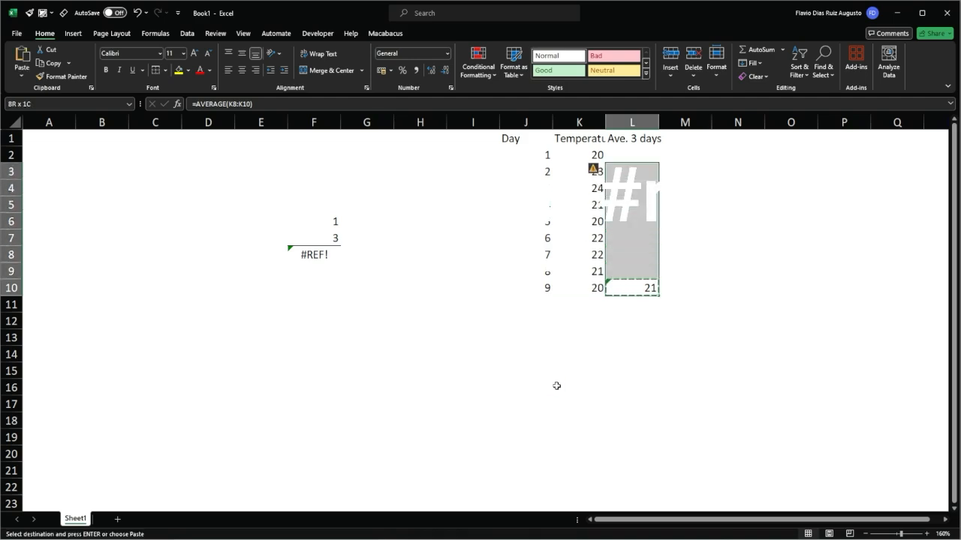
pyautogui.press('Return')
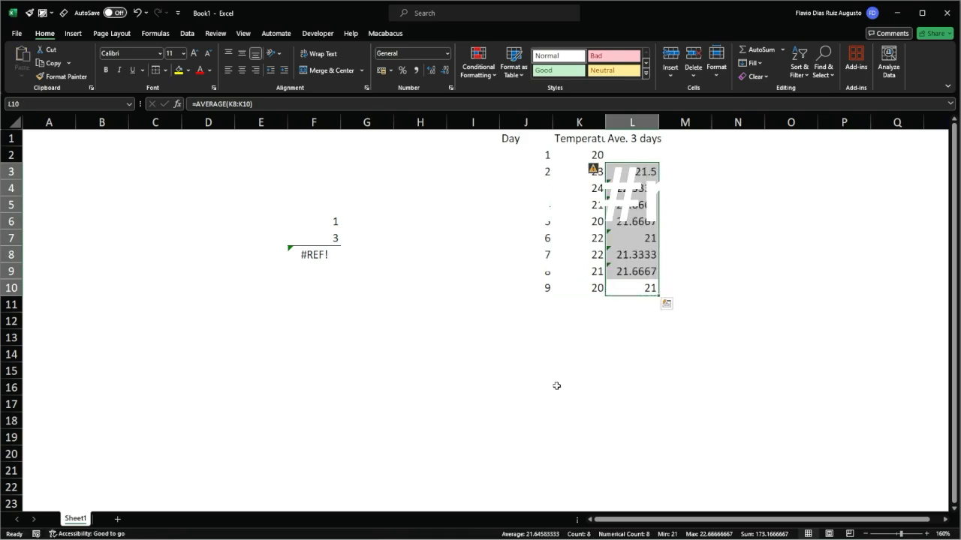
# Examine which temperature ranges the copied average formulas in L9 and L8 refer to.
pyautogui.press('Up')
pyautogui.press('Up')
pyautogui.press('Up')
pyautogui.press('Up')
pyautogui.press('Up')
pyautogui.press('Up')
pyautogui.press('Down')
pyautogui.press('Down')
pyautogui.press('Down')
pyautogui.press('Down')
pyautogui.press('Down')
pyautogui.press('Down')
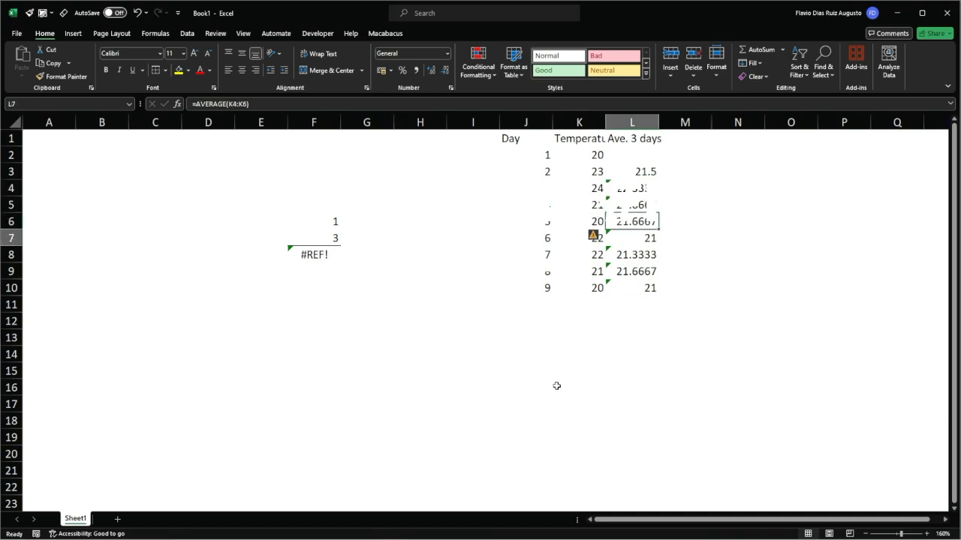
pyautogui.press('Up')
pyautogui.press('F2')
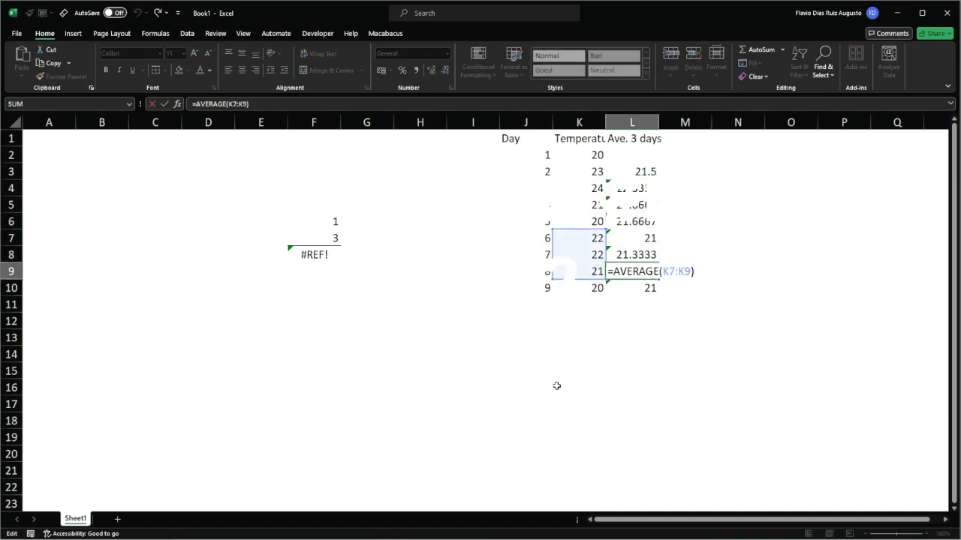
pyautogui.press('Escape')
pyautogui.press('Up')
pyautogui.press('F2')
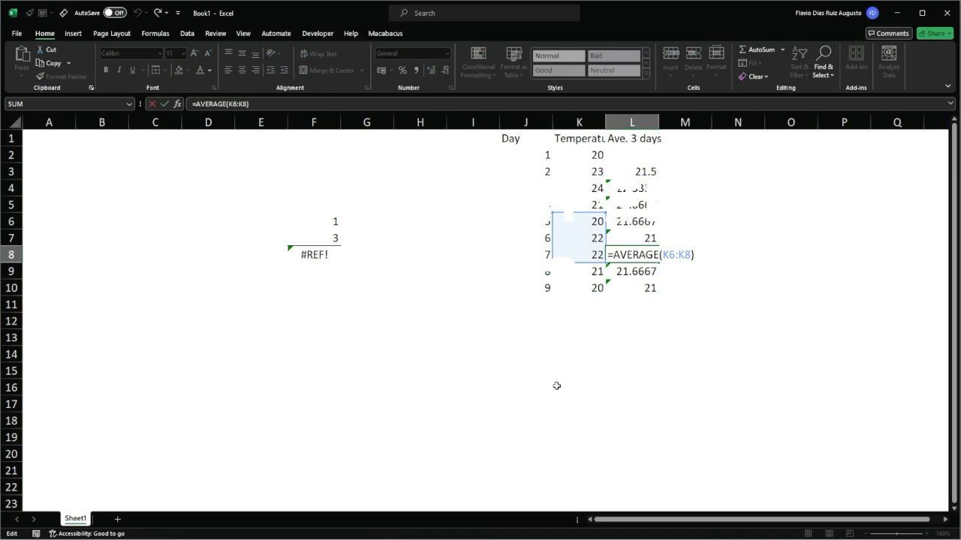
pyautogui.press('Left')
pyautogui.hotkey('shift', 'Left')
pyautogui.hotkey('shift', 'Left')
pyautogui.hotkey('shift', 'Left')
pyautogui.hotkey('shift', 'Left')
pyautogui.hotkey('shift', 'Left')
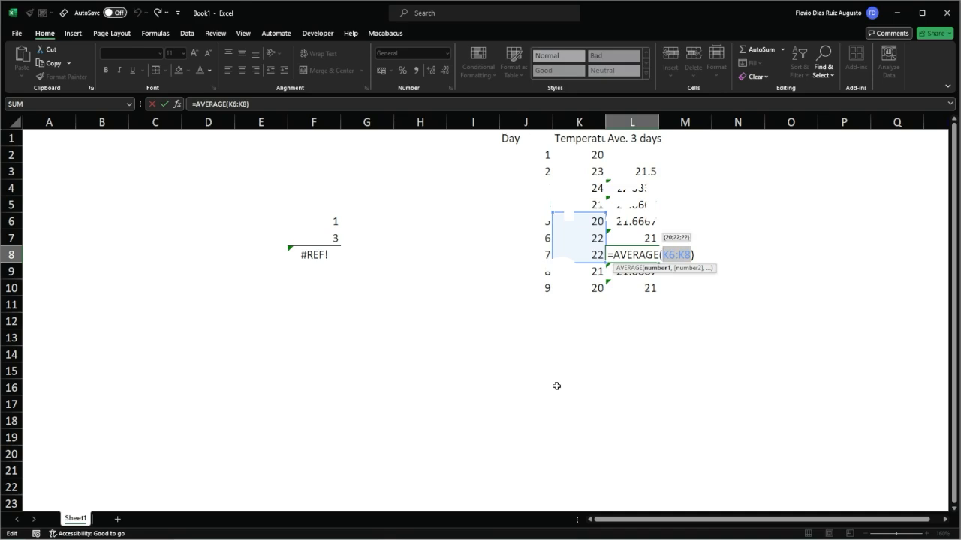
# Examine the ranges referenced by the average formulas in L7, L6, L5 and L4, one after another.
pyautogui.press('Escape')
pyautogui.press('Up')
pyautogui.press('F2')
pyautogui.press('Escape')
pyautogui.press('Up')
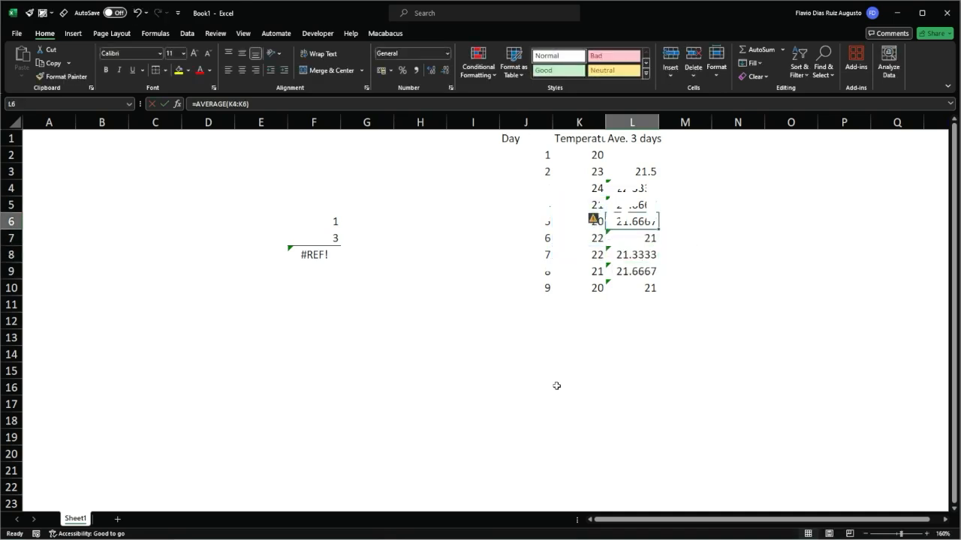
pyautogui.press('F2')
pyautogui.press('Escape')
pyautogui.press('Up')
pyautogui.press('F2')
pyautogui.press('Escape')
pyautogui.press('Up')
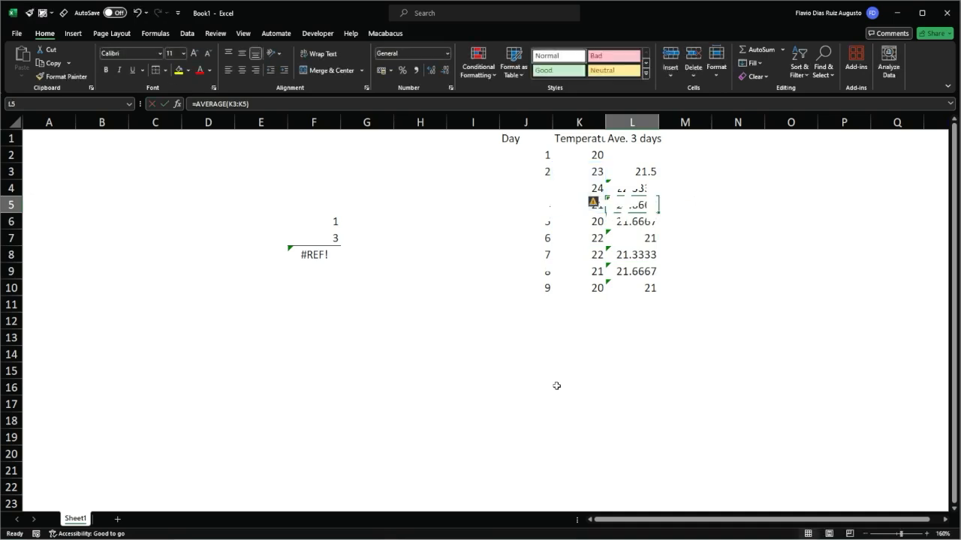
pyautogui.press('F2')
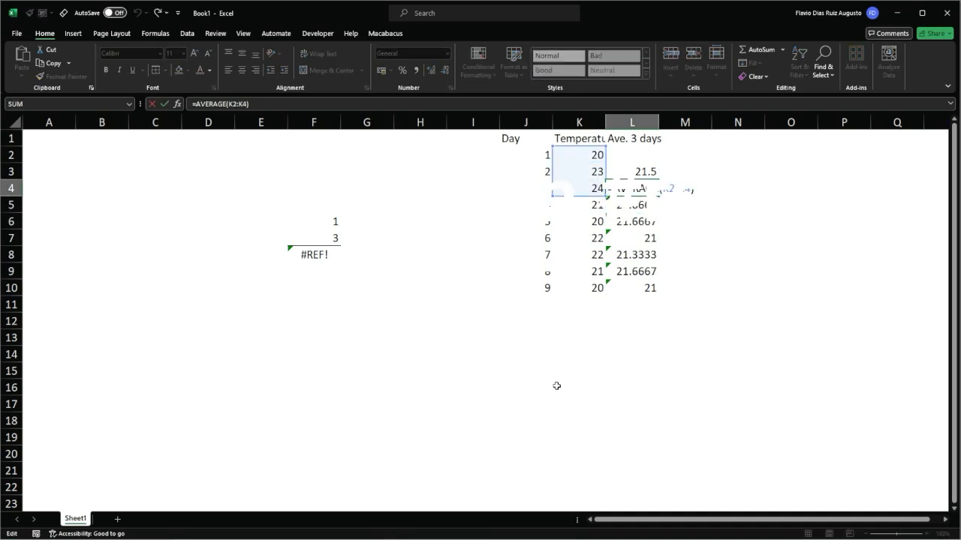
pyautogui.press('Escape')
pyautogui.press('Up')
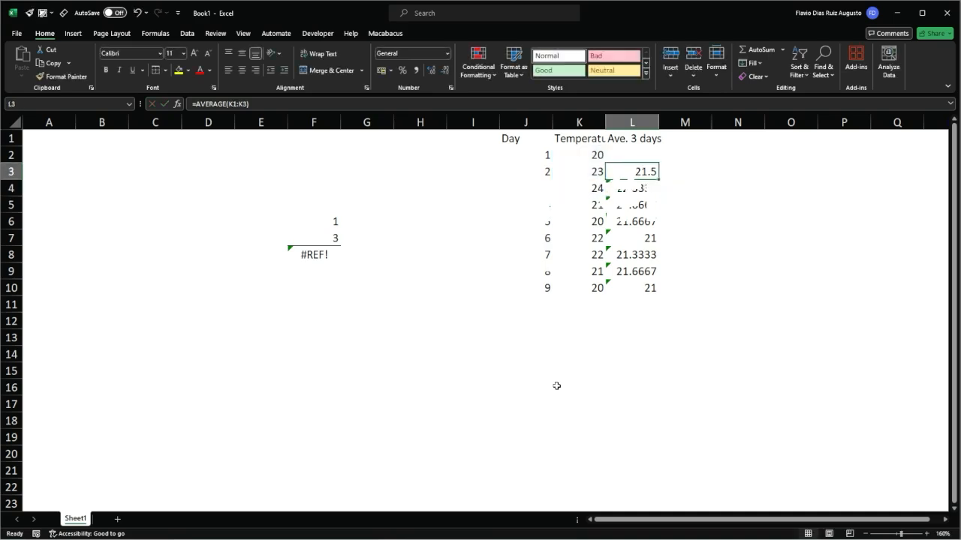
# Examine the range argument of the average formula in L3, including the header cell it covers.
pyautogui.press('F2')
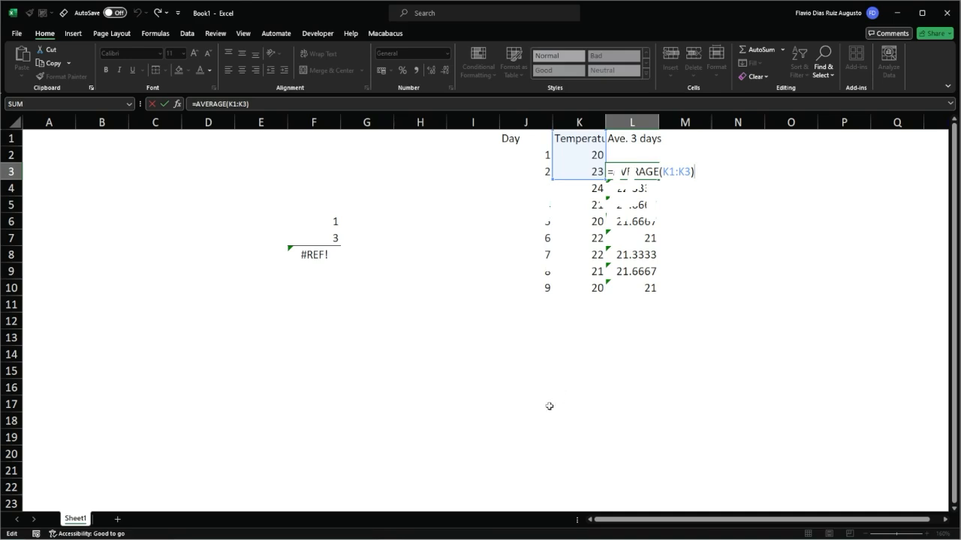
pyautogui.moveTo(663, 172); pyautogui.dragTo(692, 168)
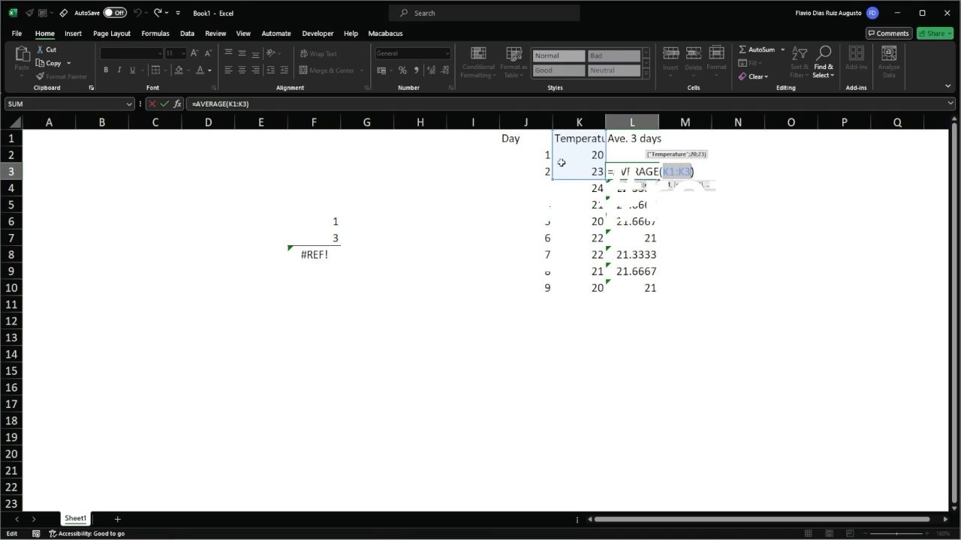
pyautogui.hotkey('ctrl', 'Return')
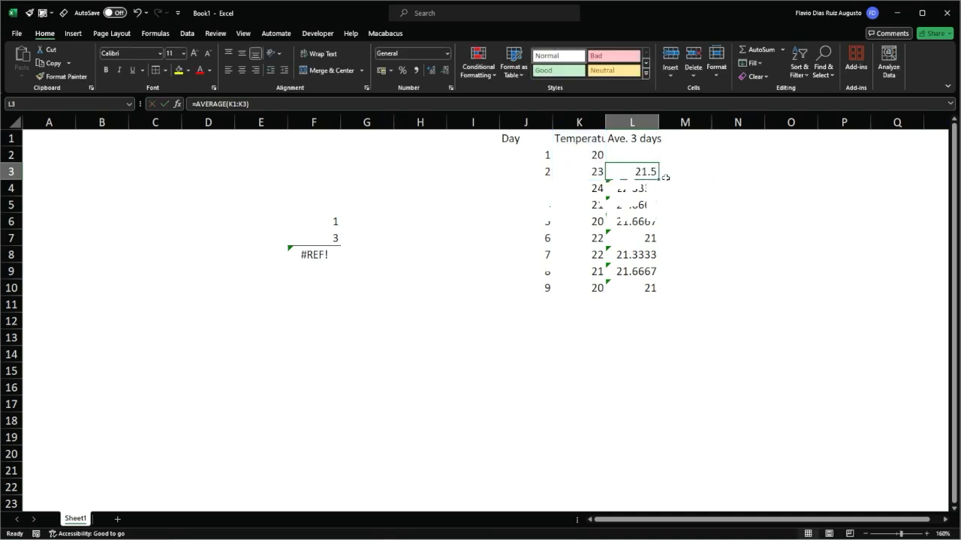
# Set the day 2 temperature in K3 to 21.
pyautogui.moveTo(594, 170); pyautogui.dragTo(594, 170)
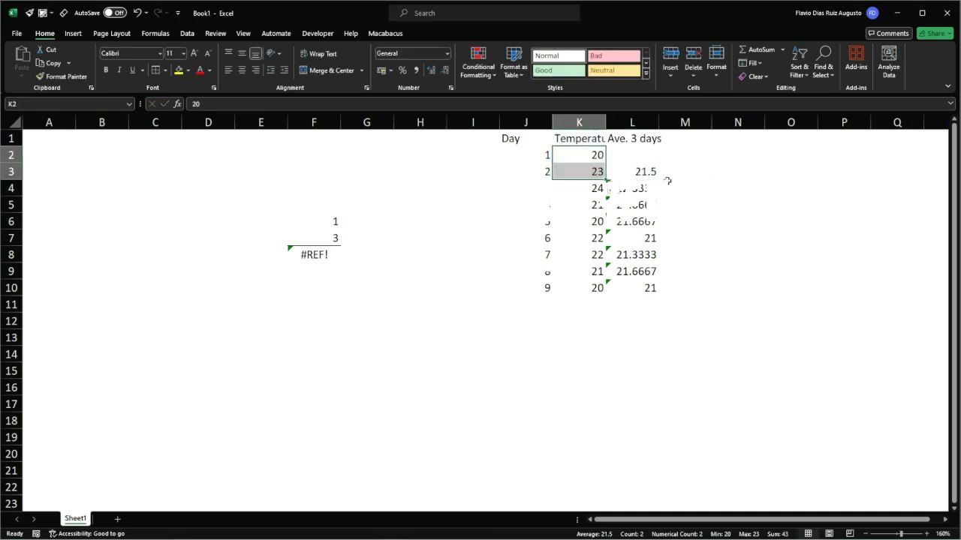
pyautogui.press('Down')
pyautogui.write('21')
pyautogui.press('Return')
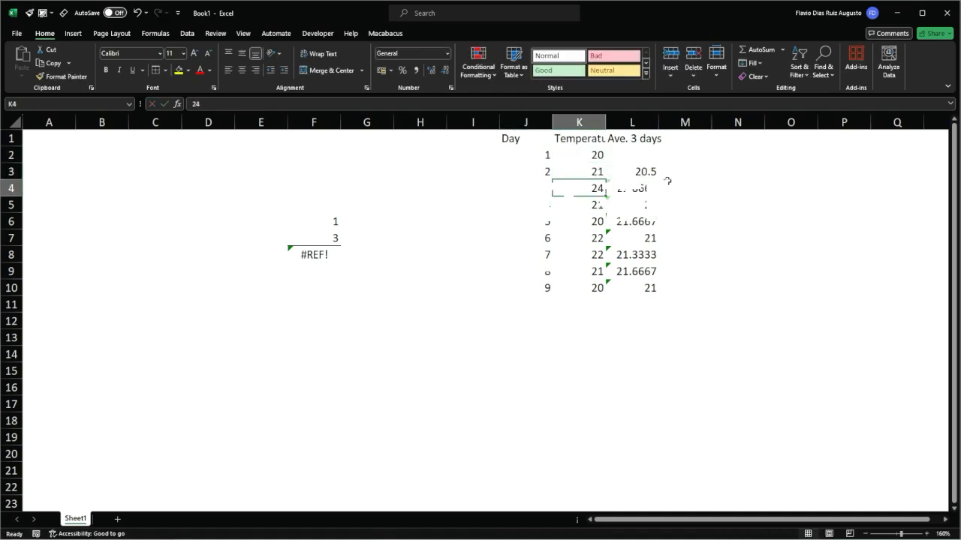
# Copy the average formula from L3 up one row into L2.
pyautogui.press('Up')
pyautogui.press('Right')
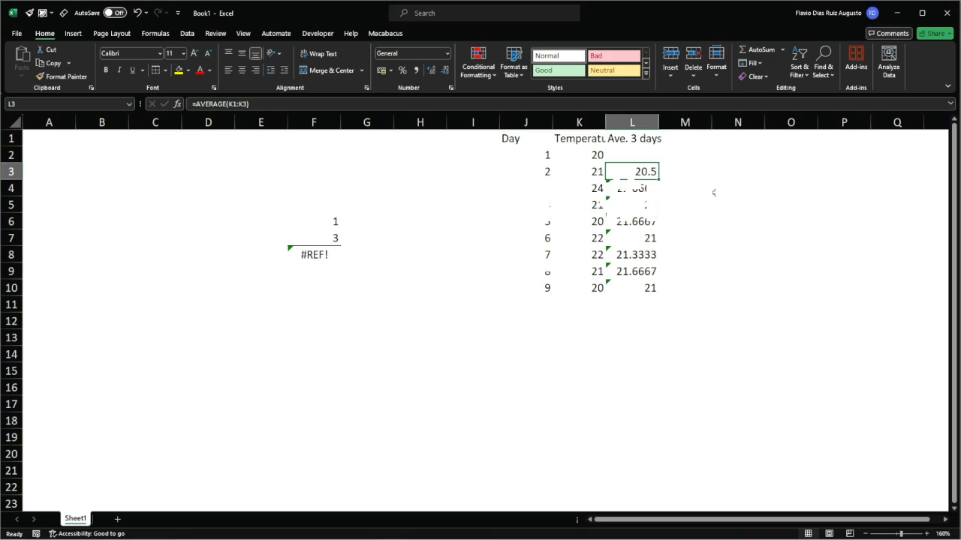
pyautogui.hotkey('ctrl', 'c')
pyautogui.press('Up')
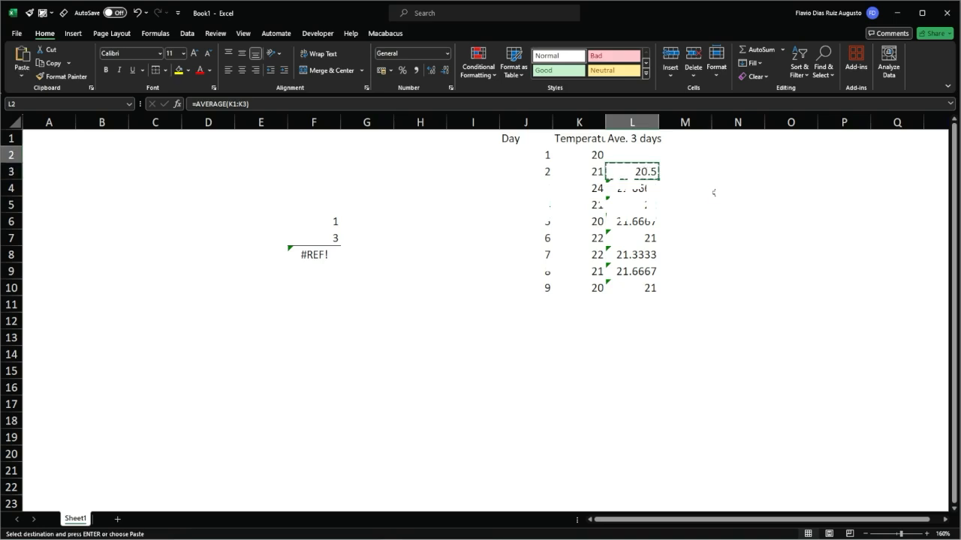
pyautogui.press('Return')
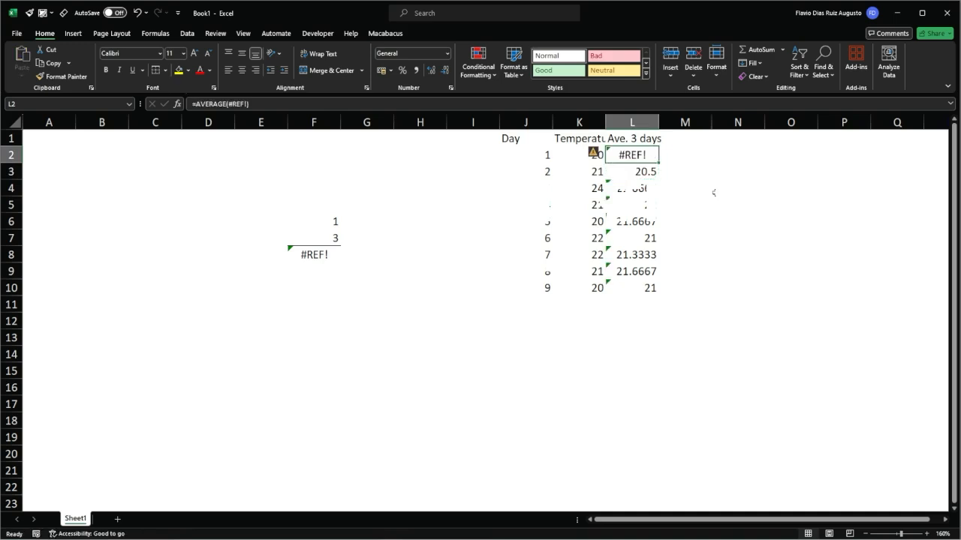
# Compare the reference in the L2 average formula with the range used in L3.
pyautogui.press('F2')
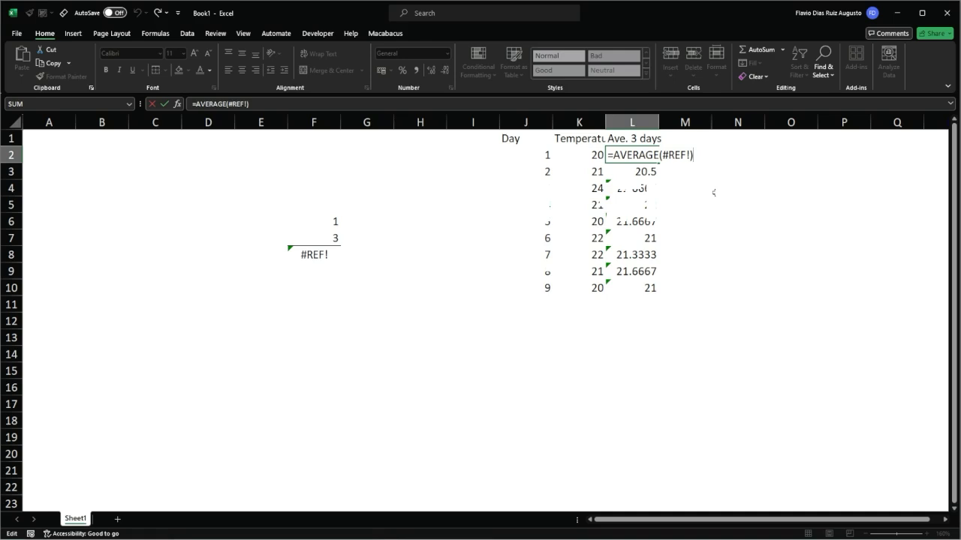
pyautogui.press('Return')
pyautogui.press('F2')
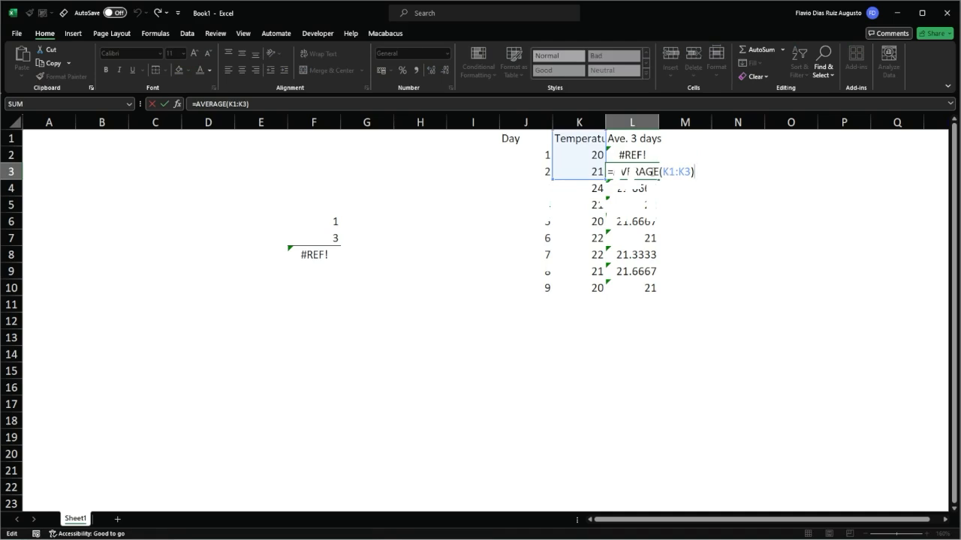
pyautogui.doubleClick(632, 150)
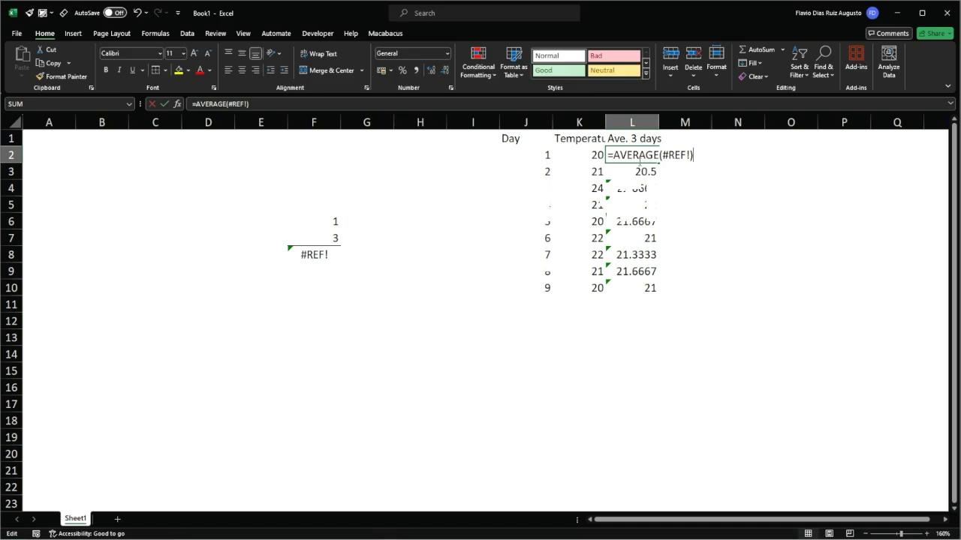
pyautogui.doubleClick(644, 171)
pyautogui.doubleClick(643, 171)
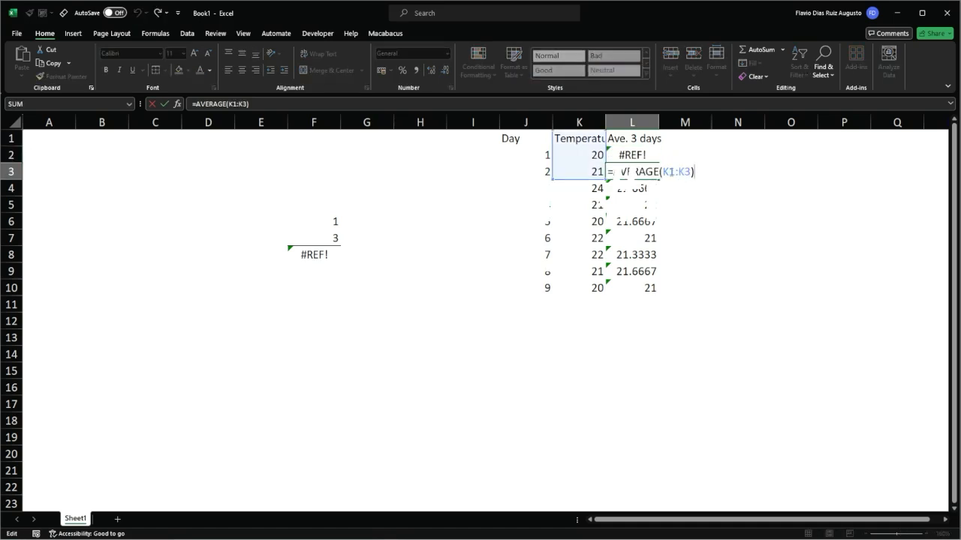
# Try changing the range in the L3 average formula to K0:K2.
pyautogui.moveTo(670, 171); pyautogui.dragTo(675, 171)
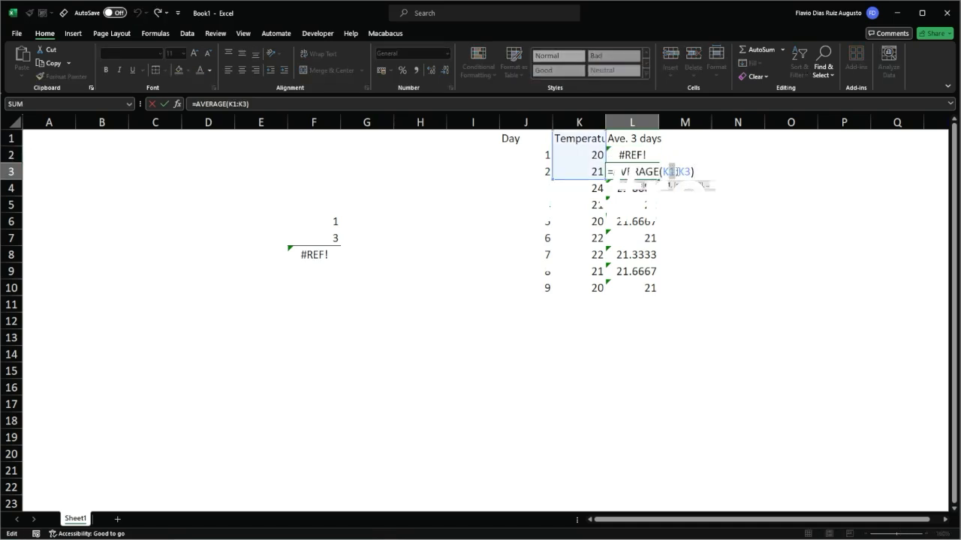
pyautogui.write('0')
pyautogui.press('BackSpace')
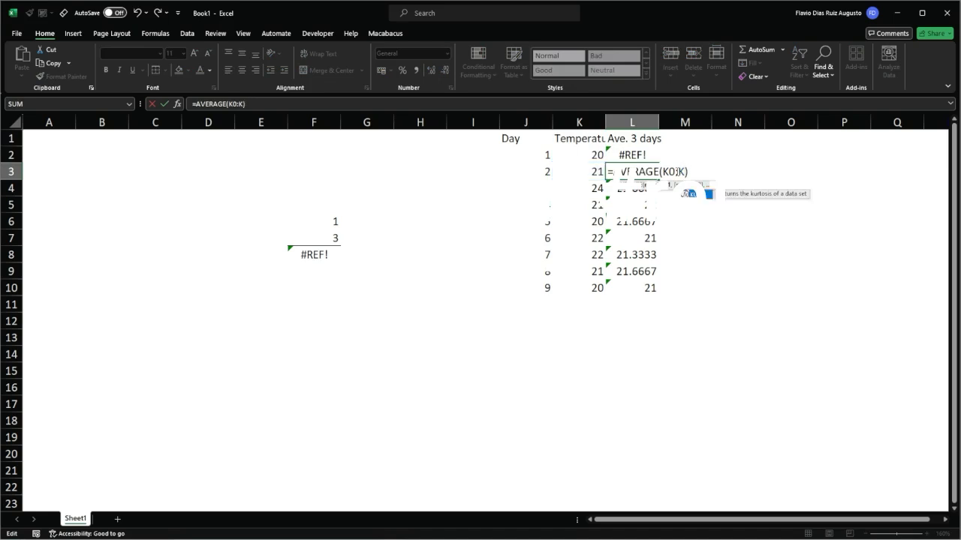
pyautogui.write('2')
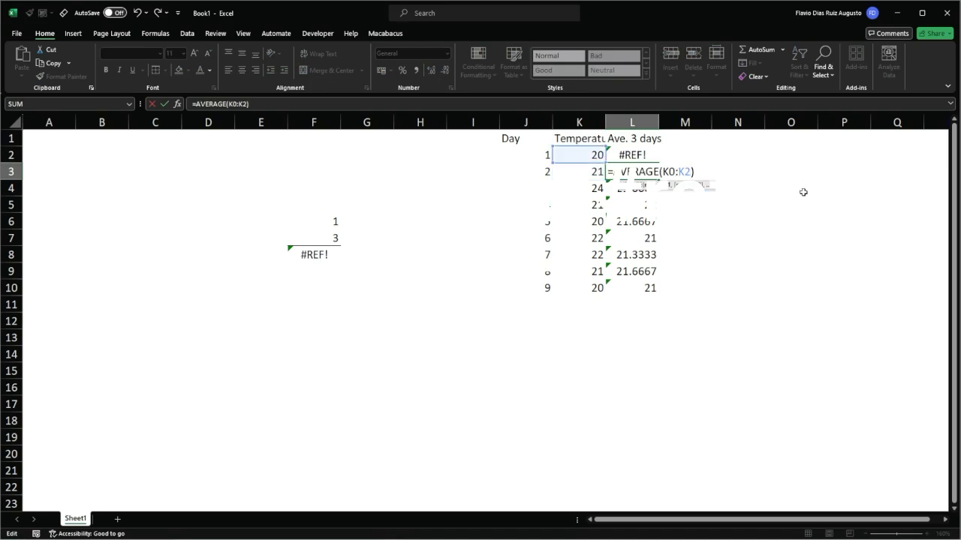
pyautogui.hotkey('shift', 'Return')
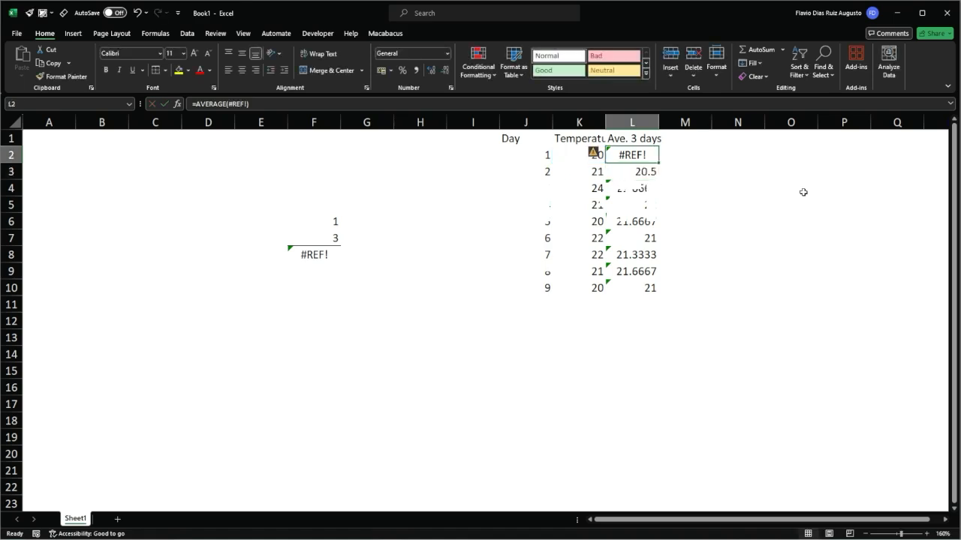
# Inspect the sum formula in F8 for the reference broken by the deleted row.
pyautogui.press('F2')
pyautogui.press('Escape')
pyautogui.press('Left')
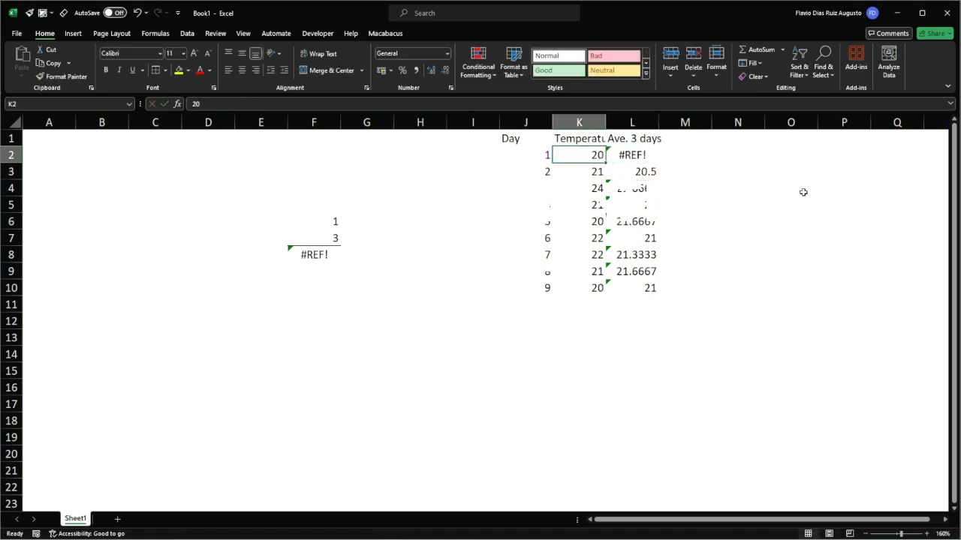
pyautogui.press('Left')
pyautogui.press('Left')
pyautogui.press('Left')
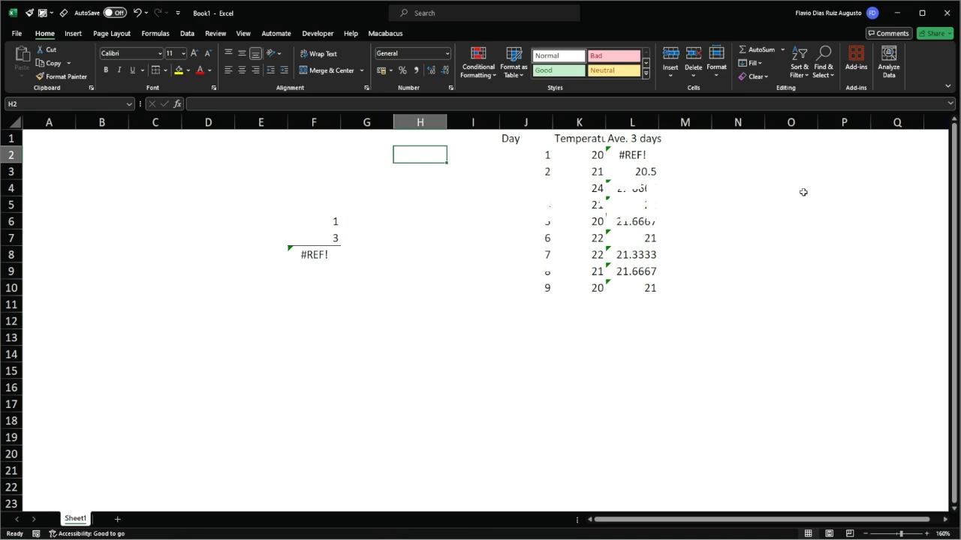
pyautogui.press('Left')
pyautogui.press('Down')
pyautogui.press('Down')
pyautogui.press('Left')
pyautogui.press('Down')
pyautogui.press('Down')
pyautogui.press('Down')
pyautogui.press('Down')
pyautogui.press('Down')
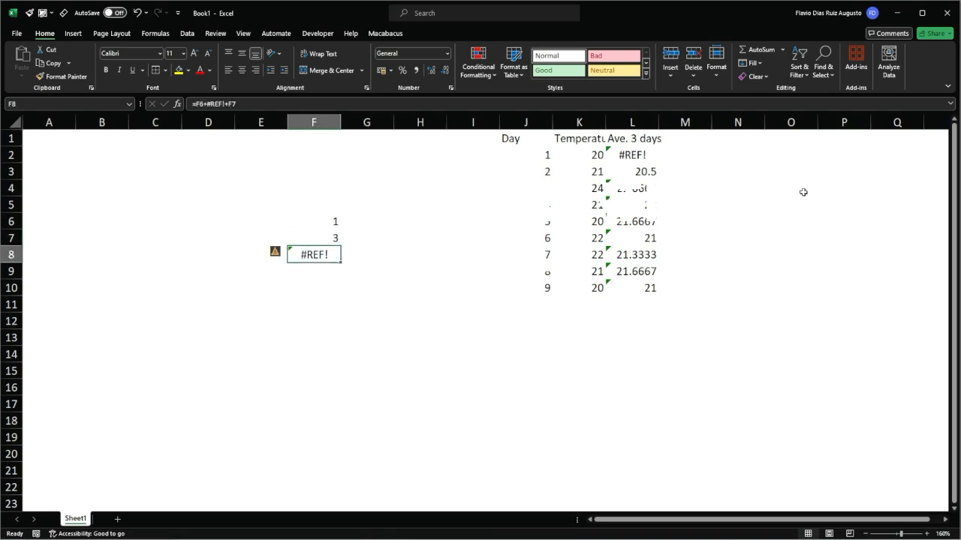
pyautogui.press('Up')
pyautogui.press('F2')
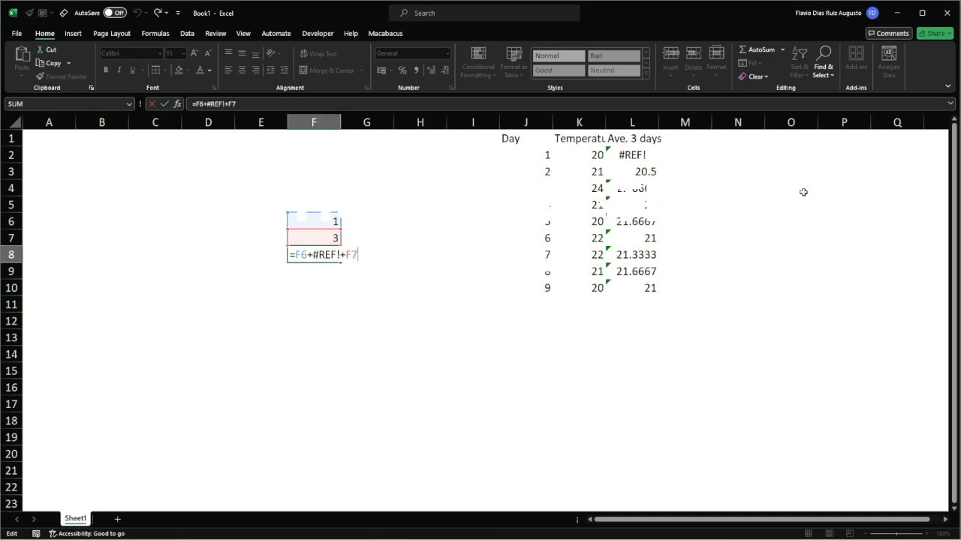
pyautogui.press('Escape')
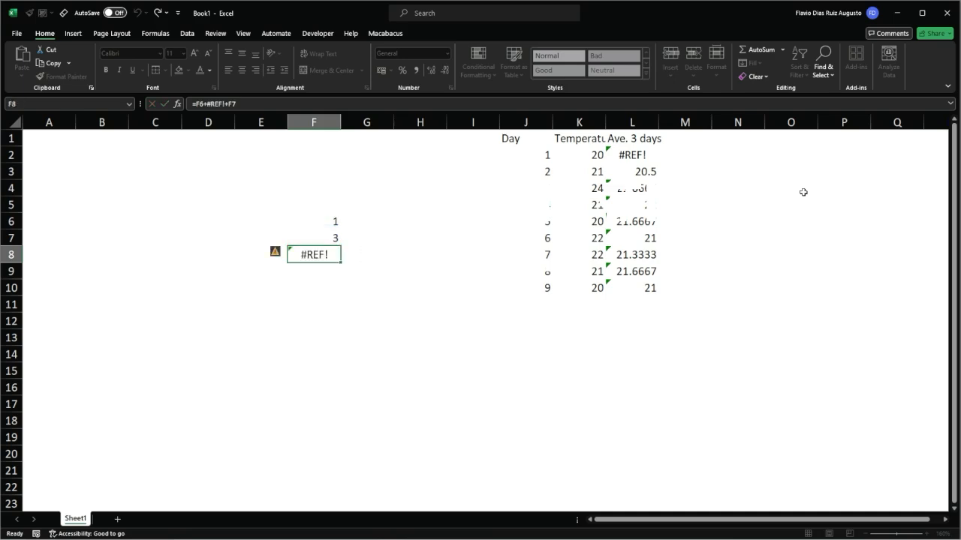
# Examine the invalid reference inside the average formula in L2.
pyautogui.click(629, 151)
pyautogui.press('F2')
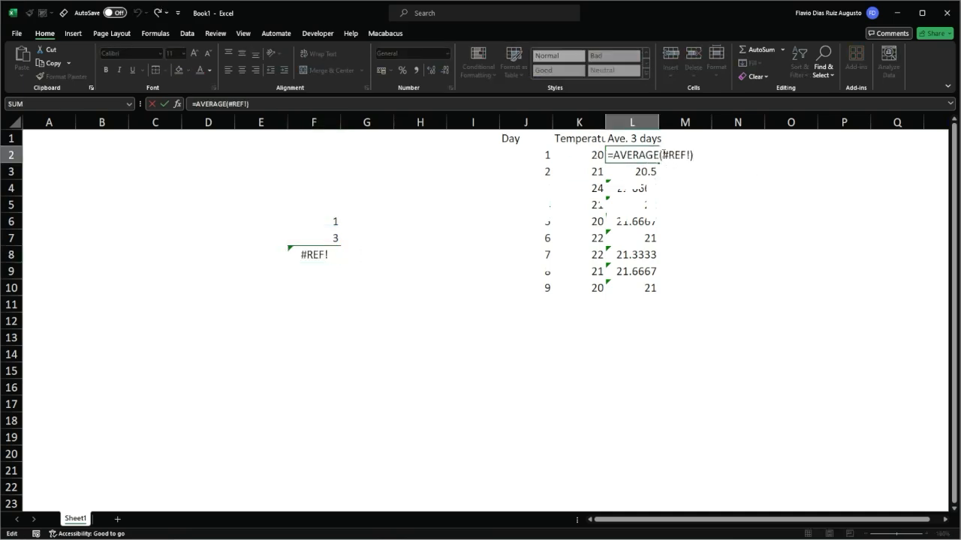
pyautogui.moveTo(662, 154); pyautogui.dragTo(689, 154)
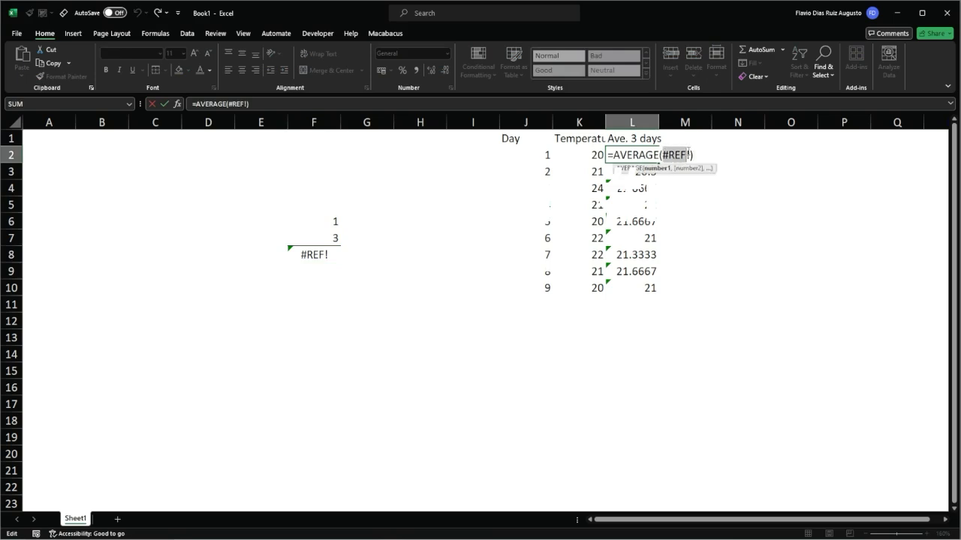
pyautogui.press('Escape')
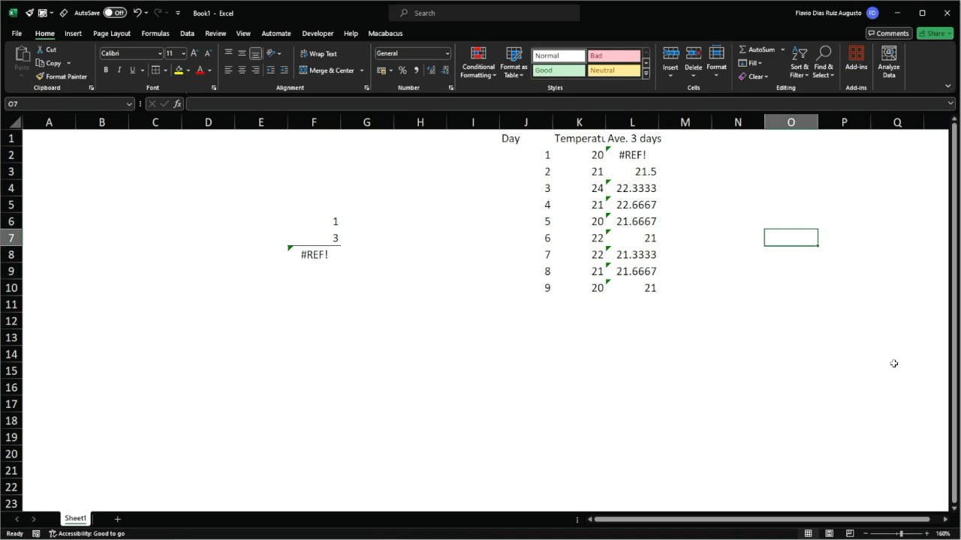
# Undo the average formulas in column L and the temperature changes made along with them.
pyautogui.hotkey('ctrl', 'z')
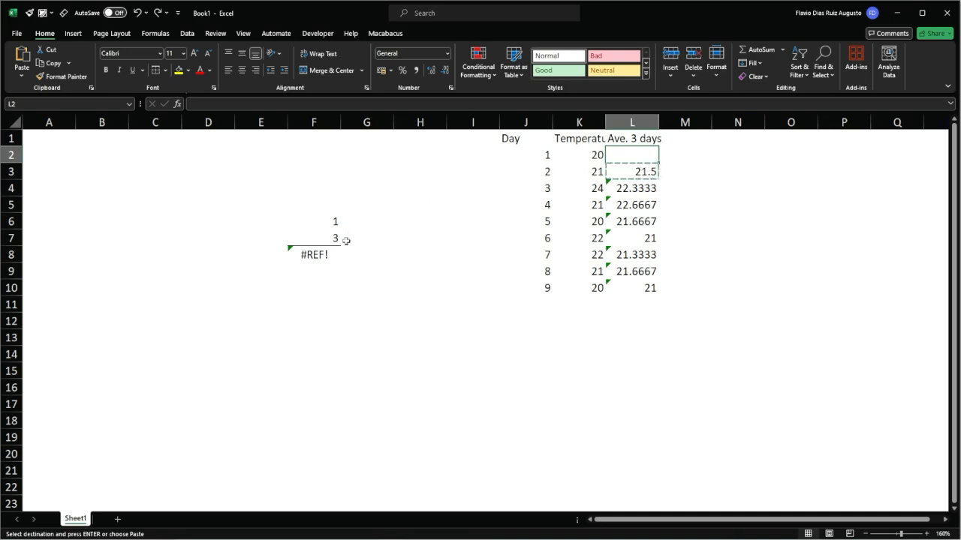
pyautogui.click(320, 255)
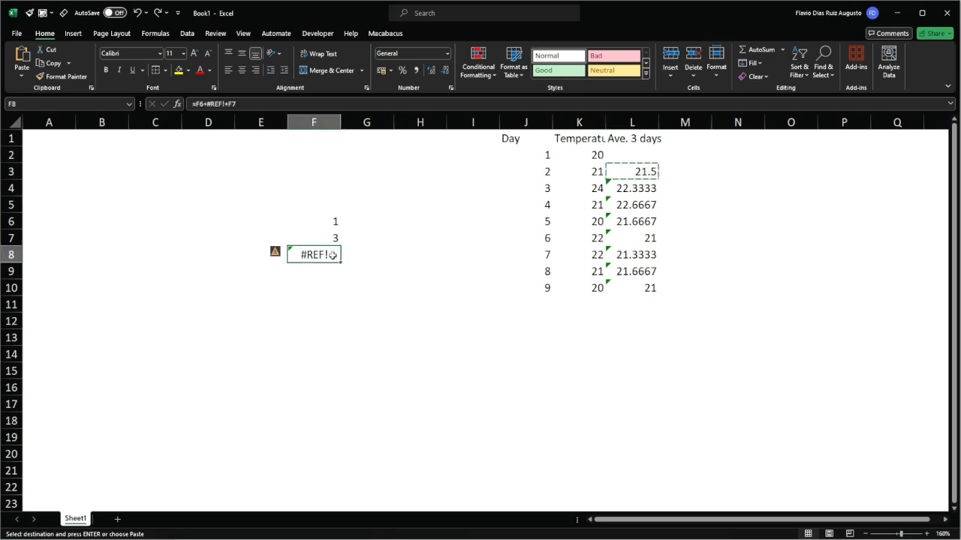
pyautogui.hotkey('ctrl', 'z')
pyautogui.hotkey('ctrl', 'z')
pyautogui.hotkey('ctrl', 'z')
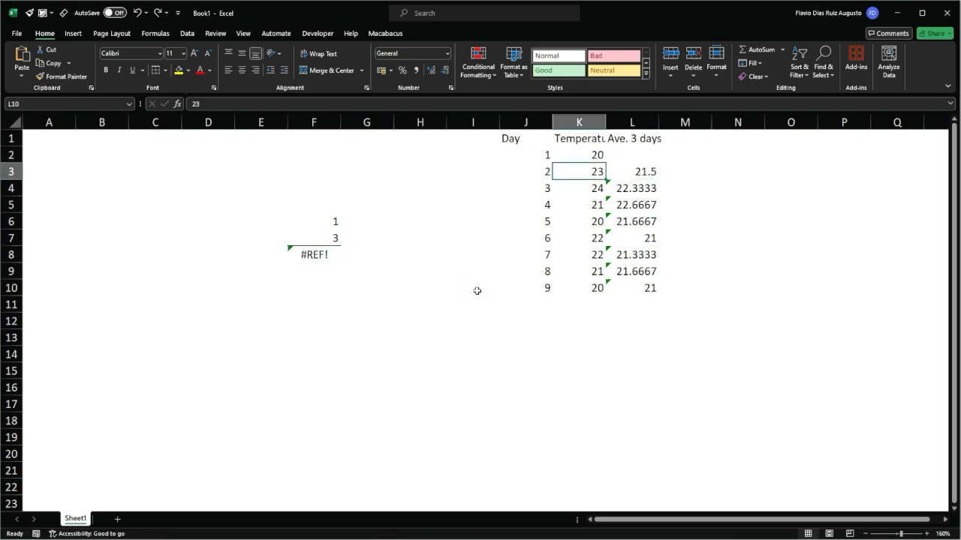
pyautogui.hotkey('ctrl', 'z')
pyautogui.click(489, 295)
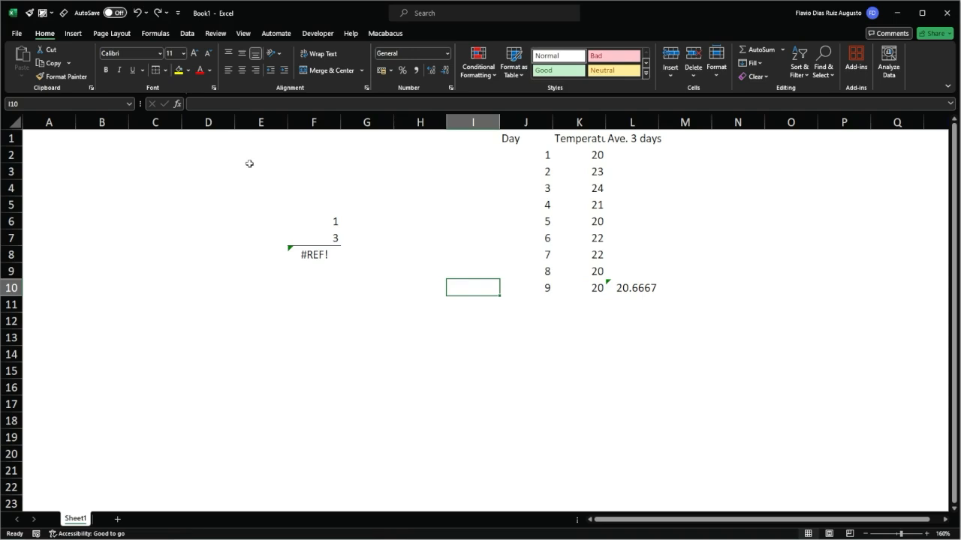
pyautogui.press('alt')
pyautogui.press('alt')
pyautogui.hotkey('ctrl', 'z')
pyautogui.hotkey('ctrl', 'z')
pyautogui.hotkey('ctrl', 'z')
pyautogui.hotkey('ctrl', 'z')
pyautogui.hotkey('ctrl', 'z')
pyautogui.hotkey('ctrl', 'z')
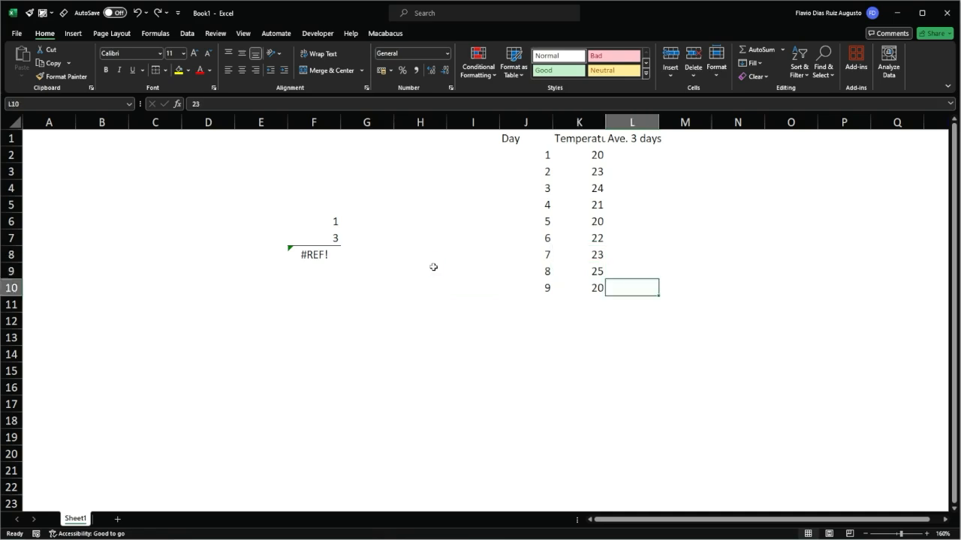
# Undo the Temperature and Day columns and the deletion of row 7 from the sum.
pyautogui.hotkey('ctrl', 'z')
pyautogui.hotkey('ctrl', 'z')
pyautogui.hotkey('ctrl', 'z')
pyautogui.hotkey('ctrl', 'z')
pyautogui.hotkey('ctrl', 'z')
pyautogui.hotkey('ctrl', 'z')
pyautogui.hotkey('ctrl', 'z')
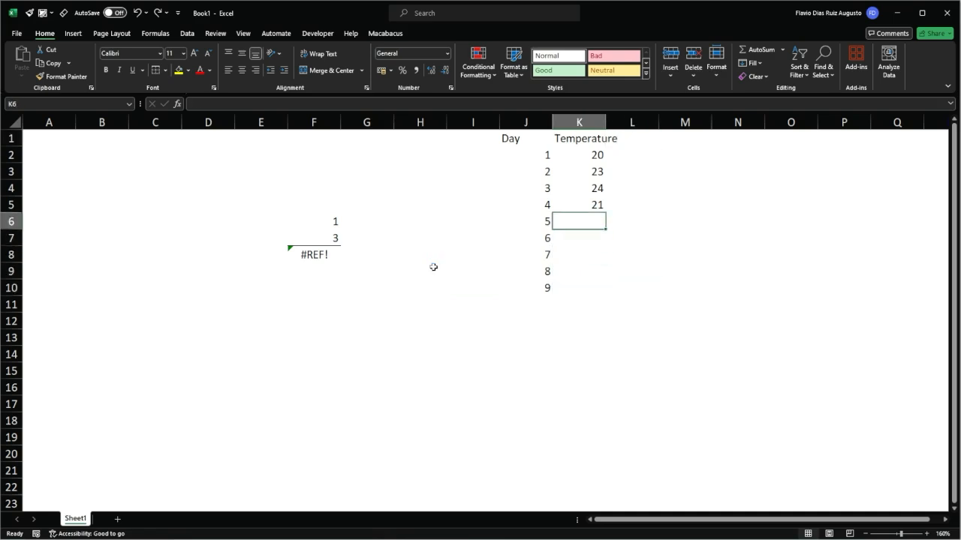
pyautogui.hotkey('ctrl', 'z')
pyautogui.hotkey('ctrl', 'z')
pyautogui.hotkey('ctrl', 'z')
pyautogui.hotkey('ctrl', 'z')
pyautogui.hotkey('ctrl', 'z')
pyautogui.hotkey('ctrl', 'z')
pyautogui.hotkey('ctrl', 'z')
pyautogui.hotkey('ctrl', 'z')
pyautogui.hotkey('ctrl', 'z')
pyautogui.hotkey('ctrl', 'z')
pyautogui.hotkey('ctrl', 'z')
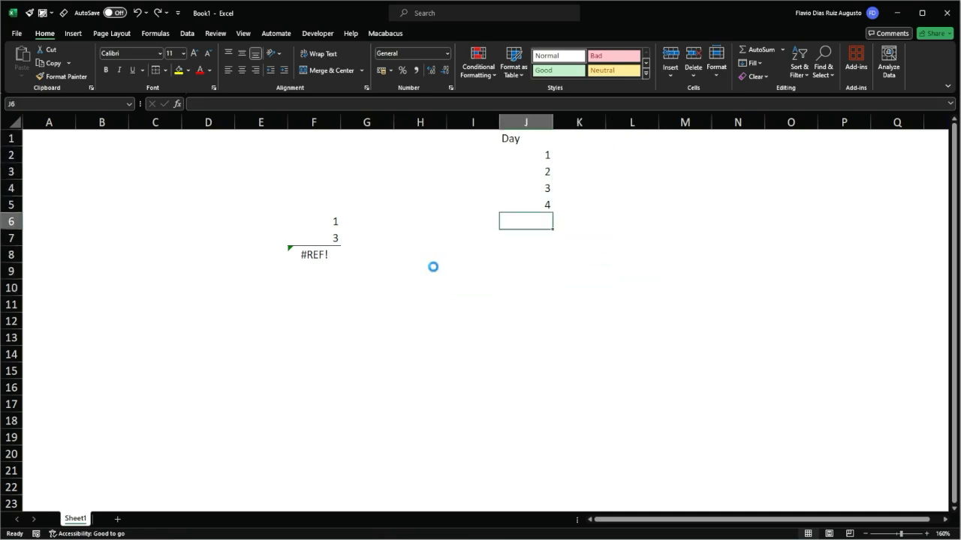
pyautogui.hotkey('ctrl', 'z')
pyautogui.hotkey('ctrl', 'z')
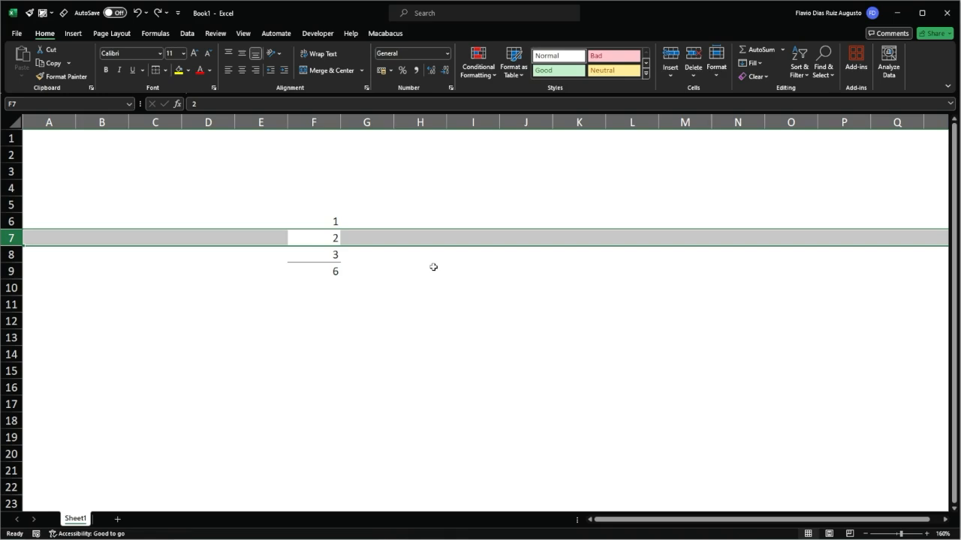
pyautogui.click(434, 268)
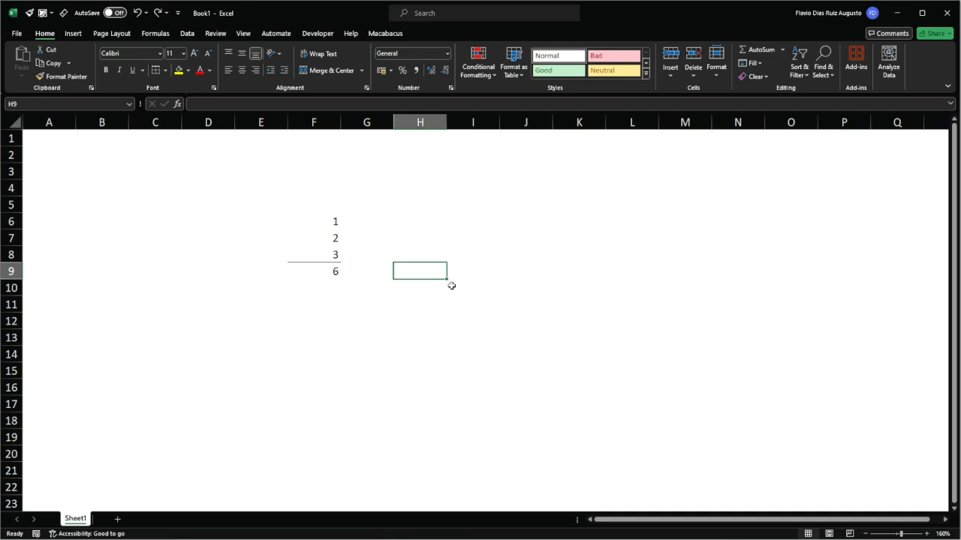
# Redo the row deletion, the Day and Temperature columns and the three-day average formulas.
pyautogui.press('Up')
pyautogui.hotkey('ctrl', 'y')
pyautogui.hotkey('ctrl', 'y')
pyautogui.hotkey('ctrl', 'y')
pyautogui.hotkey('ctrl', 'y')
pyautogui.hotkey('ctrl', 'y')
pyautogui.hotkey('ctrl', 'y')
pyautogui.hotkey('ctrl', 'y')
pyautogui.hotkey('ctrl', 'y')
pyautogui.hotkey('ctrl', 'y')
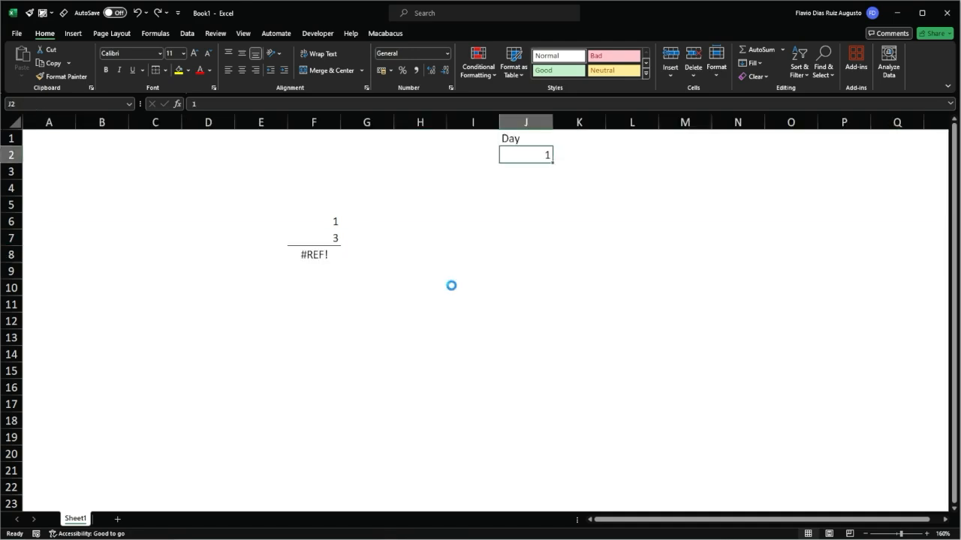
pyautogui.hotkey('ctrl', 'y')
pyautogui.hotkey('ctrl', 'y')
pyautogui.hotkey('ctrl', 'y')
pyautogui.hotkey('ctrl', 'y')
pyautogui.hotkey('ctrl', 'y')
pyautogui.hotkey('ctrl', 'y')
pyautogui.hotkey('ctrl', 'y')
pyautogui.hotkey('ctrl', 'y')
pyautogui.hotkey('ctrl', 'y')
pyautogui.hotkey('ctrl', 'y')
pyautogui.hotkey('ctrl', 'y')
pyautogui.hotkey('ctrl', 'y')
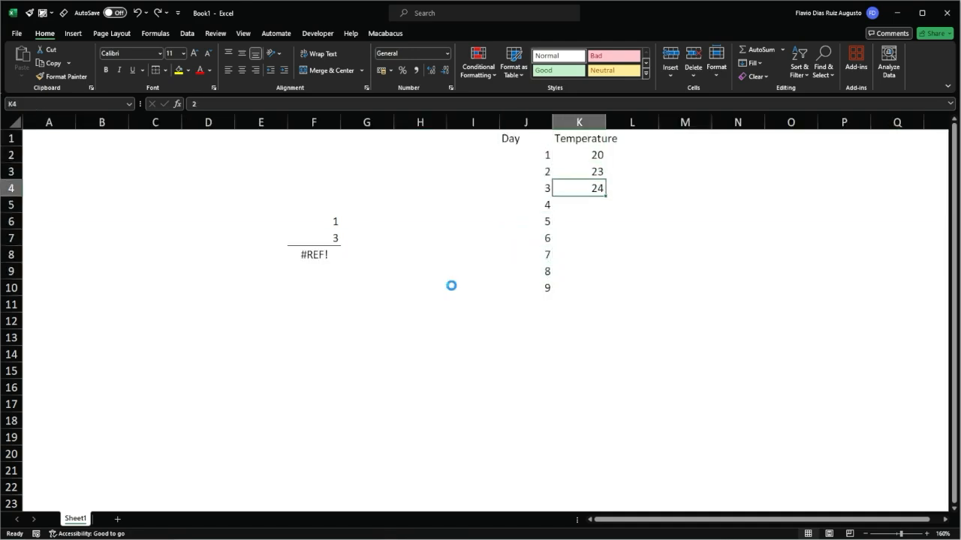
pyautogui.hotkey('ctrl', 'y')
pyautogui.hotkey('ctrl', 'y')
pyautogui.hotkey('ctrl', 'y')
pyautogui.hotkey('ctrl', 'y')
pyautogui.hotkey('ctrl', 'y')
pyautogui.hotkey('ctrl', 'y')
pyautogui.hotkey('ctrl', 'y')
pyautogui.hotkey('ctrl', 'y')
pyautogui.hotkey('ctrl', 'y')
pyautogui.hotkey('ctrl', 'y')
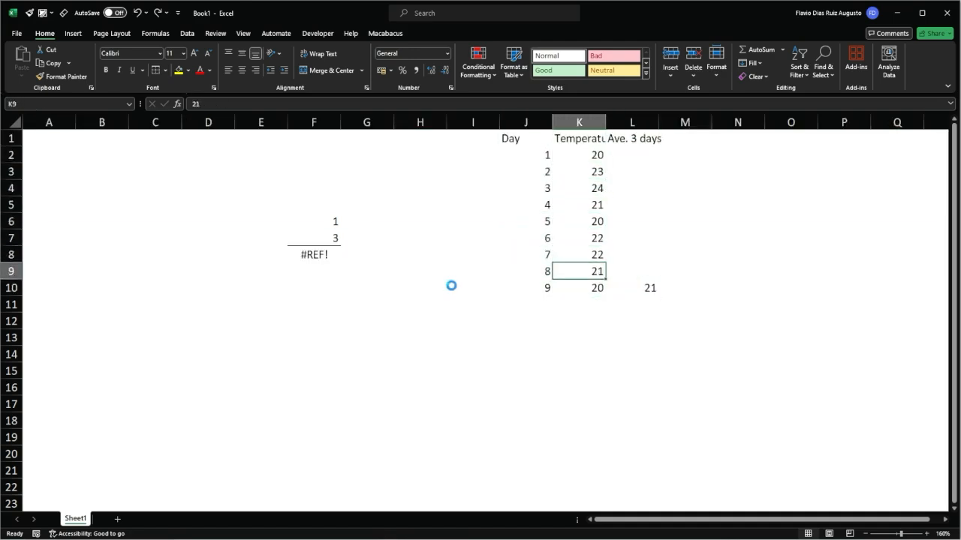
# Review the temperature table in columns J to L and the sum cells F6:F8 that contain the error formulas.
pyautogui.click(304, 253)
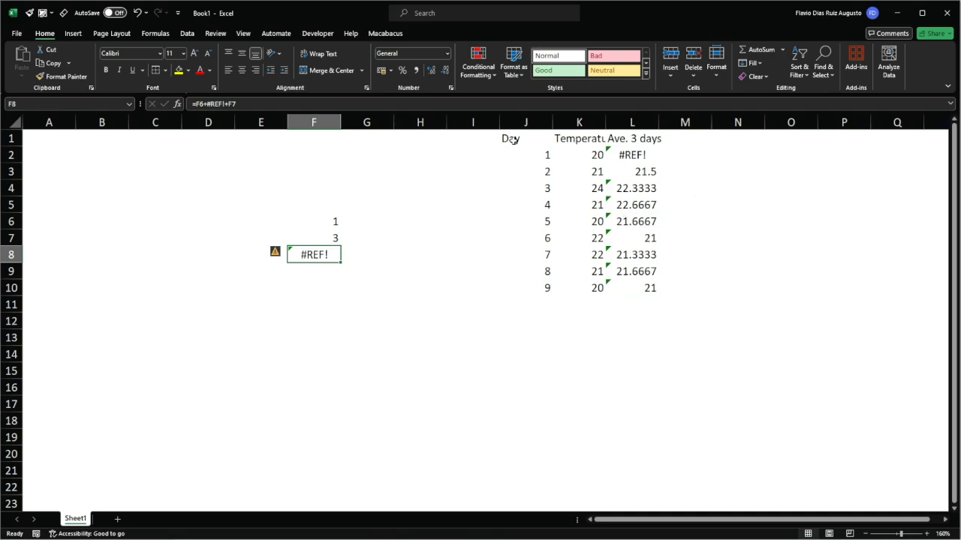
pyautogui.moveTo(514, 140); pyautogui.dragTo(658, 312)
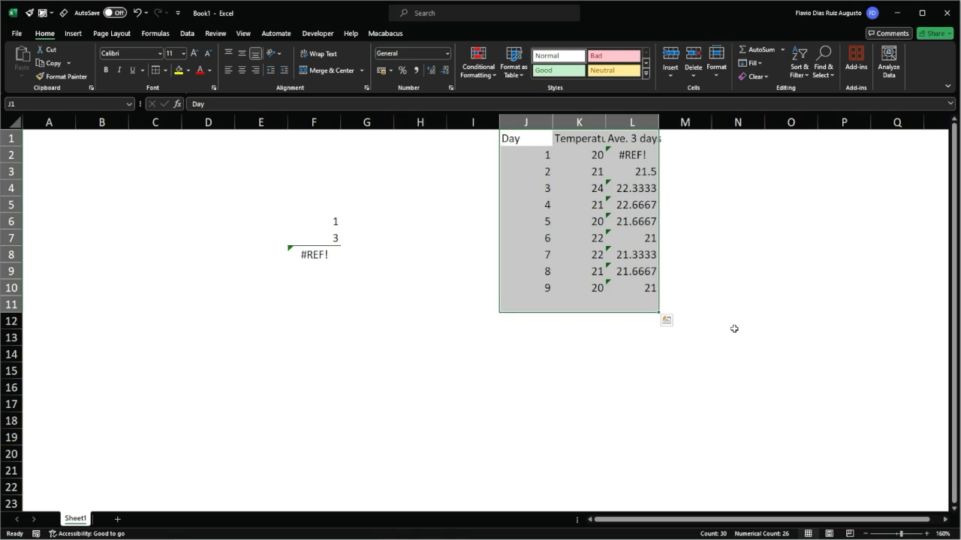
pyautogui.moveTo(321, 225); pyautogui.dragTo(322, 255)
pyautogui.click(330, 256)
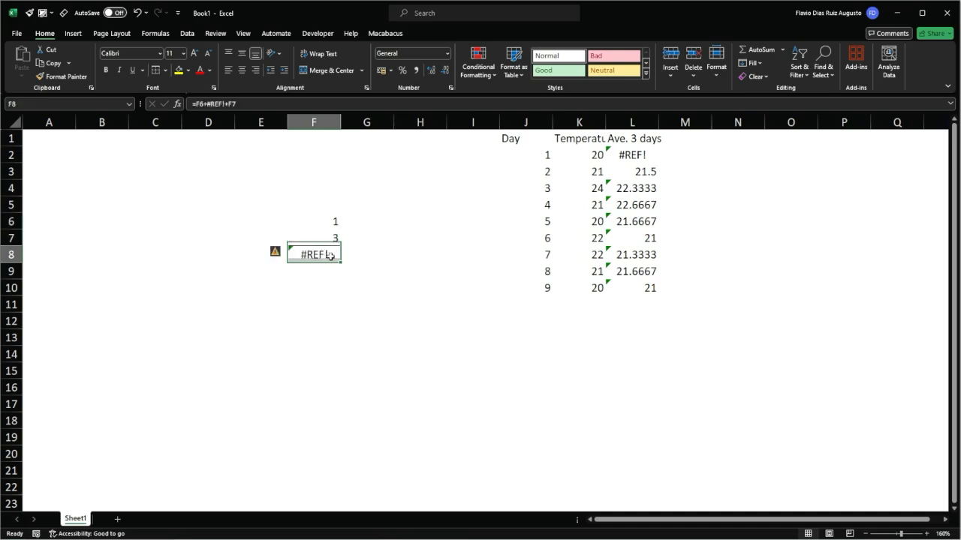
# Remove the #REF! term from the sum formula in F8 so it adds only F6 and F7.
pyautogui.doubleClick(330, 256)
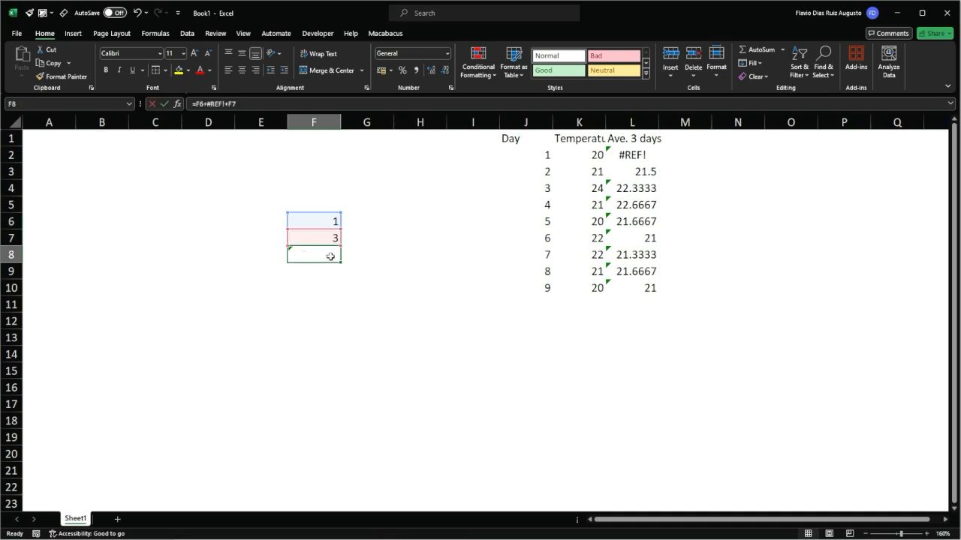
pyautogui.press('BackSpace')
pyautogui.press('BackSpace')
pyautogui.press('BackSpace')
pyautogui.press('BackSpace')
pyautogui.press('BackSpace')
pyautogui.press('BackSpace')
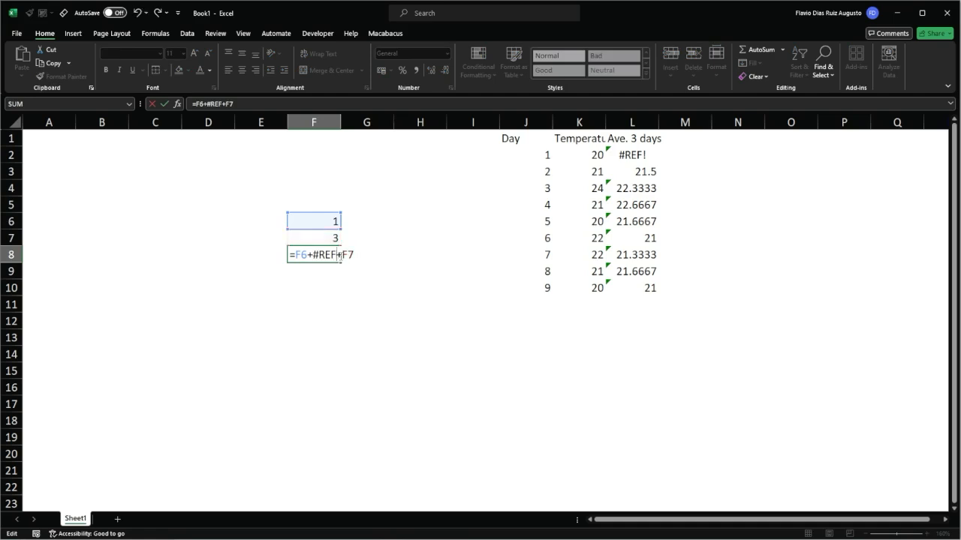
pyautogui.press('Return')
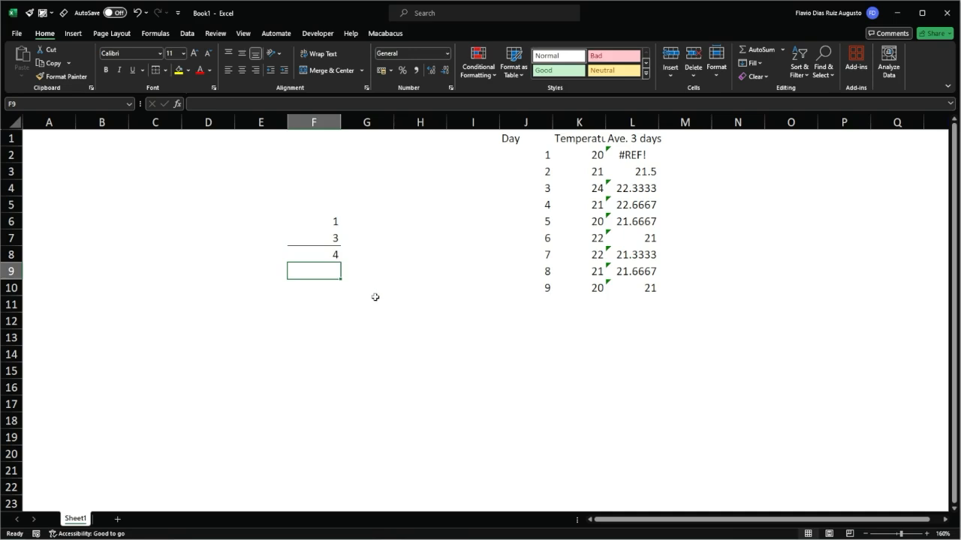
# Replace the day 1 average in L2 with an AVERAGE formula of K2 and select the table J1:L11.
pyautogui.click(620, 155)
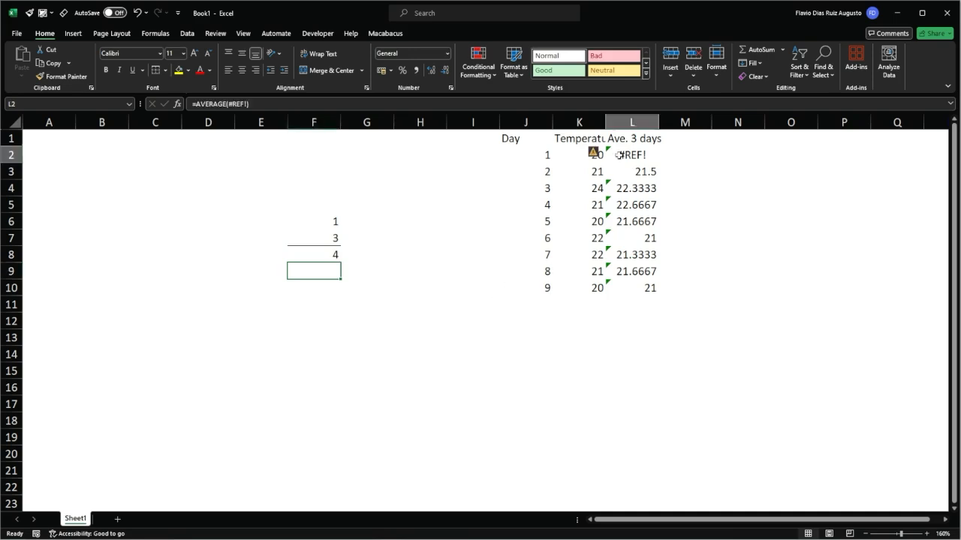
pyautogui.press('F2')
pyautogui.press('Escape')
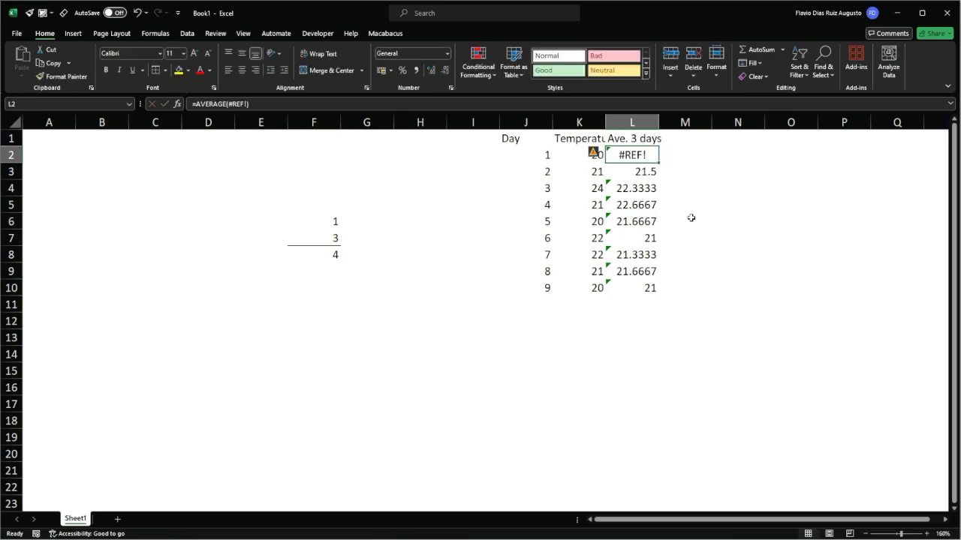
pyautogui.write('=avera')
pyautogui.press('Tab')
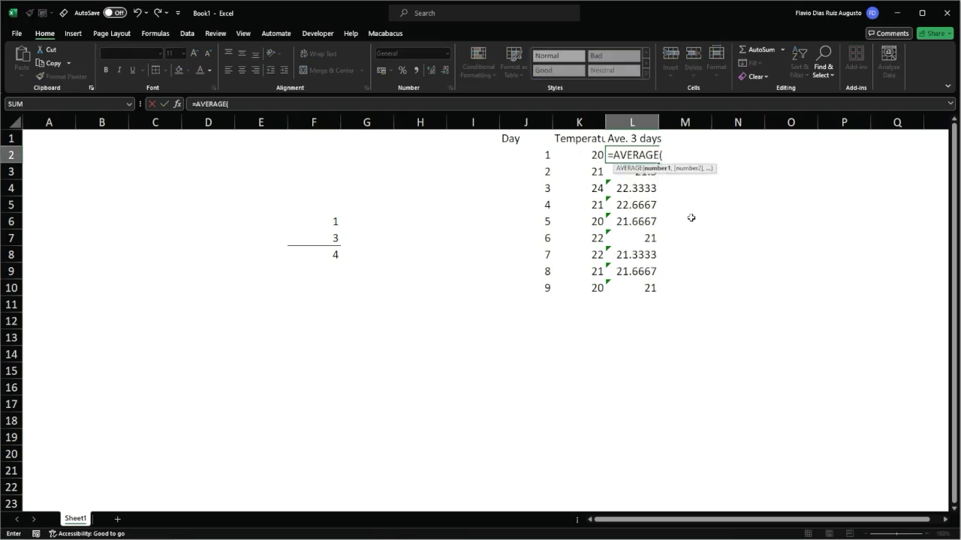
pyautogui.press('Left')
pyautogui.press('Return')
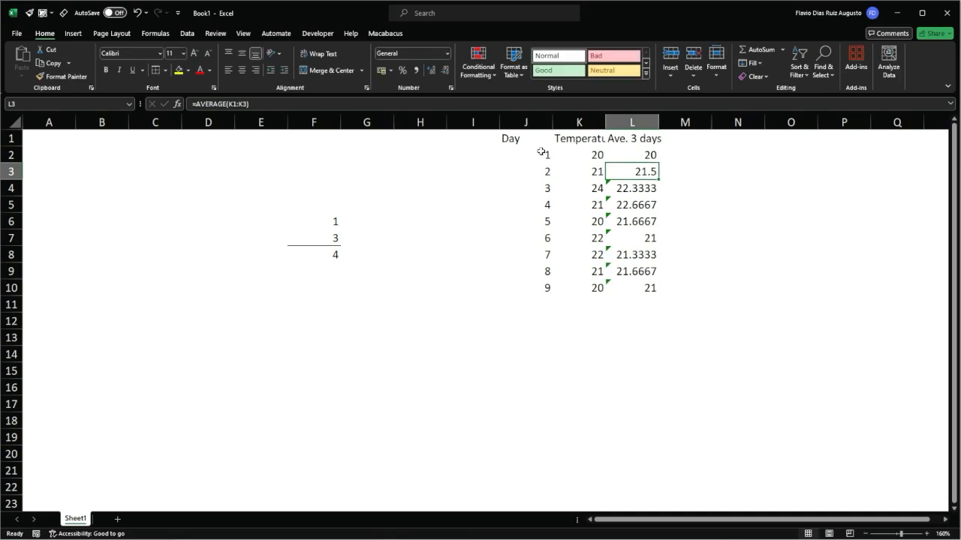
pyautogui.moveTo(513, 138); pyautogui.dragTo(656, 307)
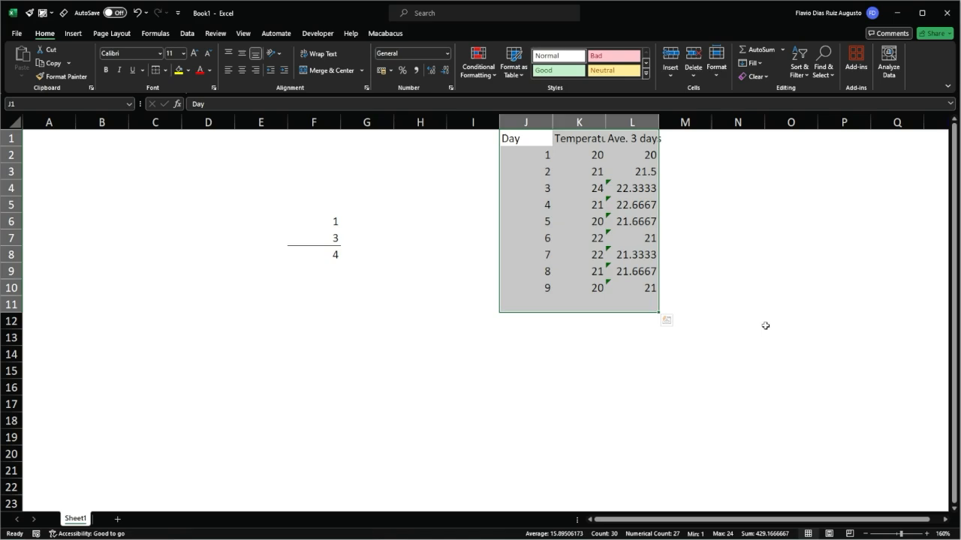
# Switch to the Tax-Equity workbook and review the #REF! errors on the Debt, Returns and Tax sheets, ending on Debt.
pyautogui.hotkey('alt', 'Tab')
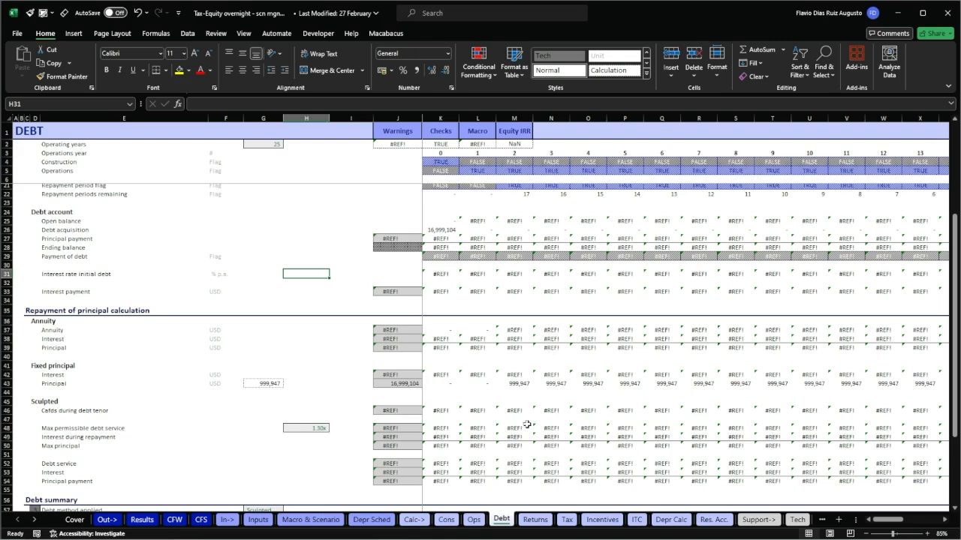
pyautogui.scroll(-1, 551, 395)
pyautogui.scroll(-2, 552, 395)
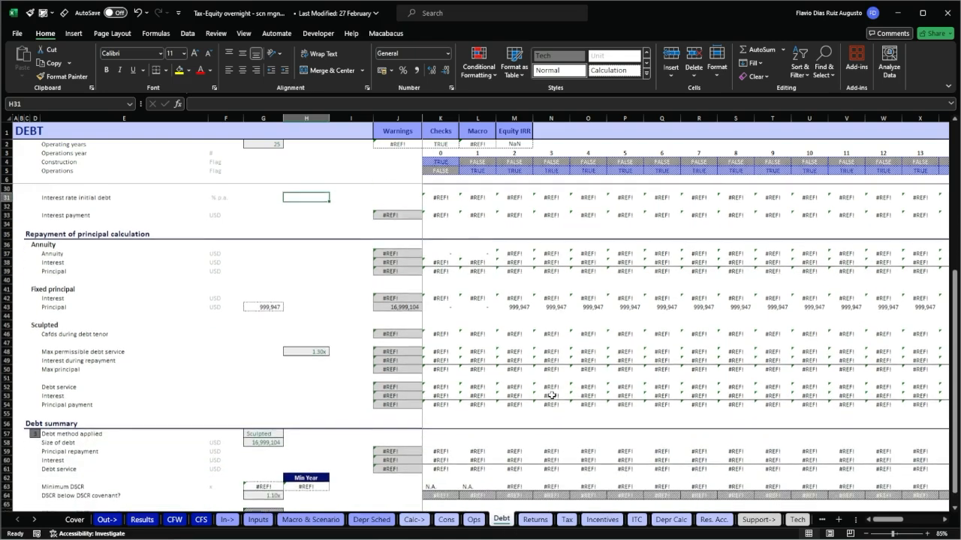
pyautogui.scroll(-4, 551, 395)
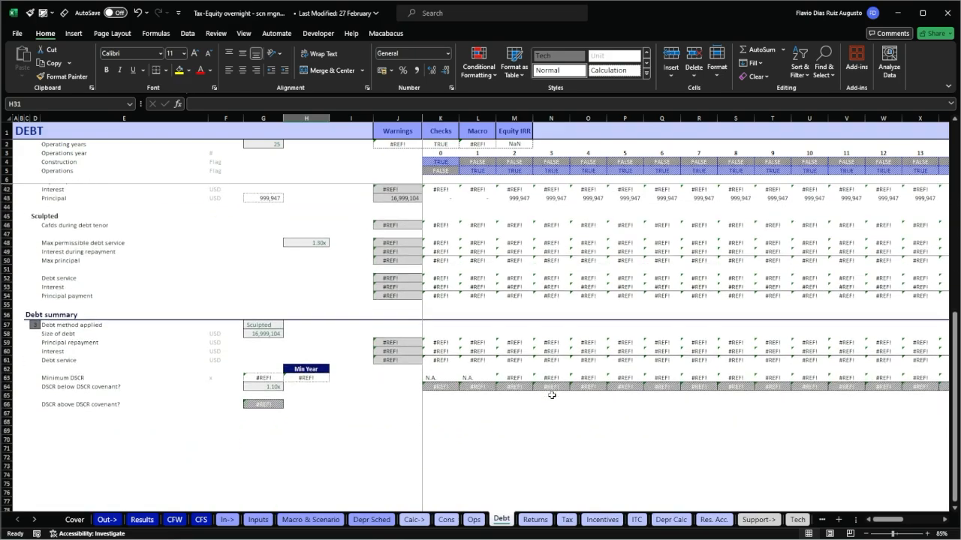
pyautogui.scroll(4, 552, 395)
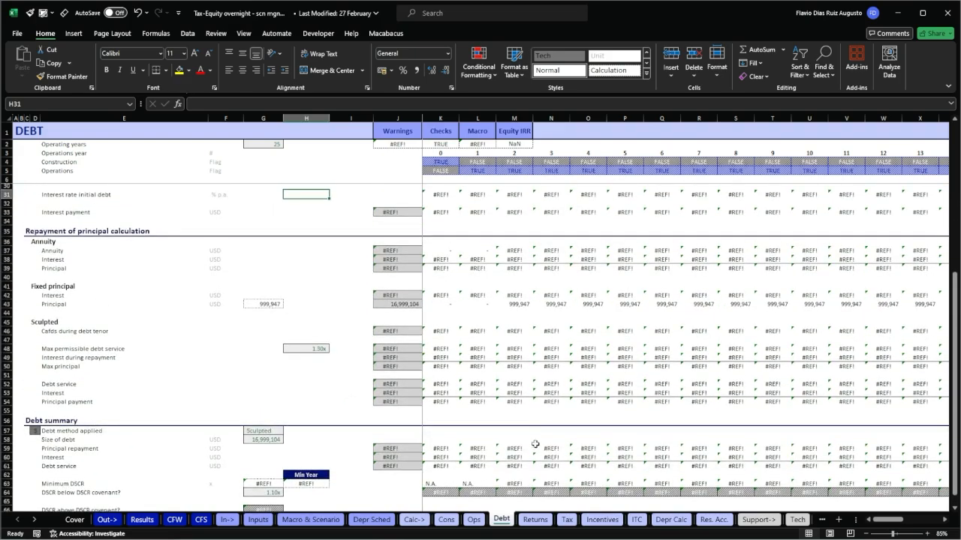
pyautogui.click(535, 520)
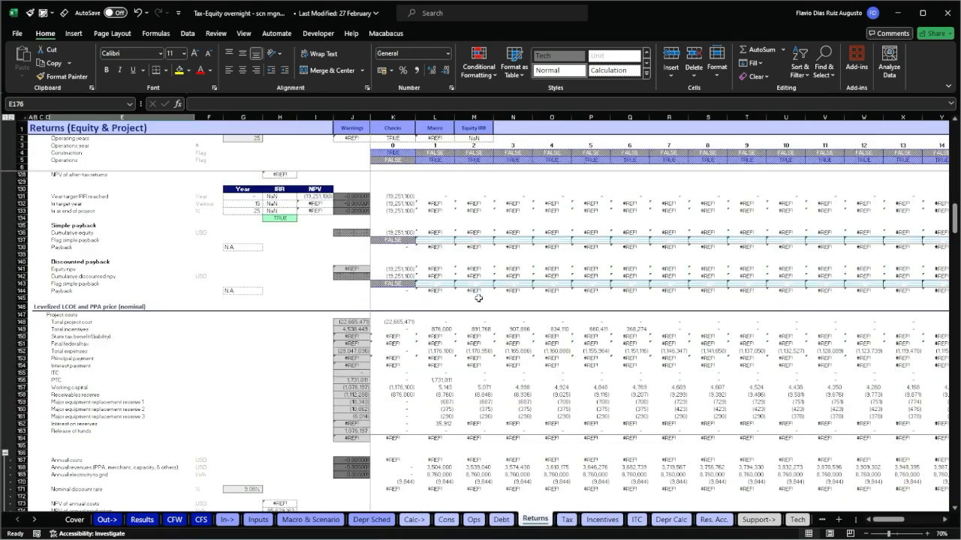
pyautogui.click(568, 520)
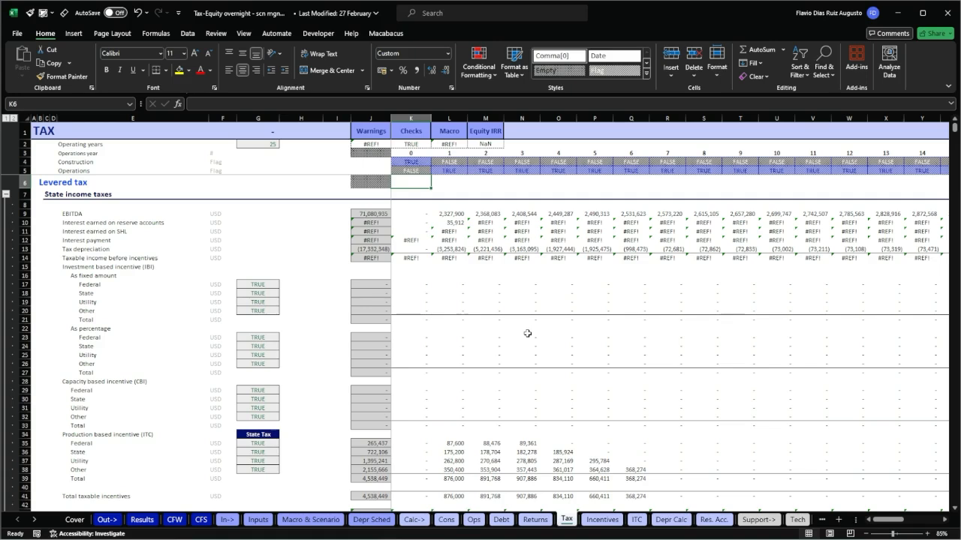
pyautogui.click(500, 519)
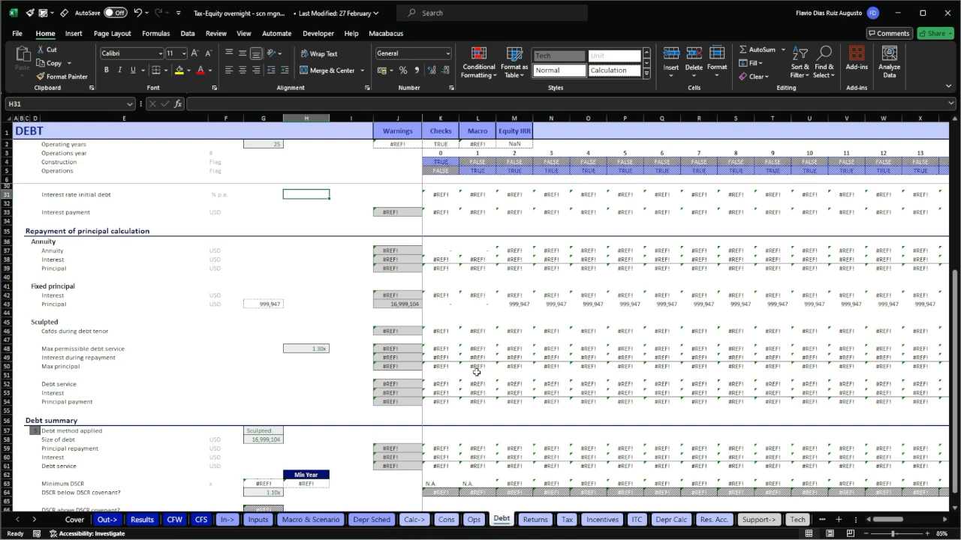
# Find all occurrences of #ref in formulas across the whole workbook and enlarge the results window to show the full list.
pyautogui.hotkey('ctrl', 'f')
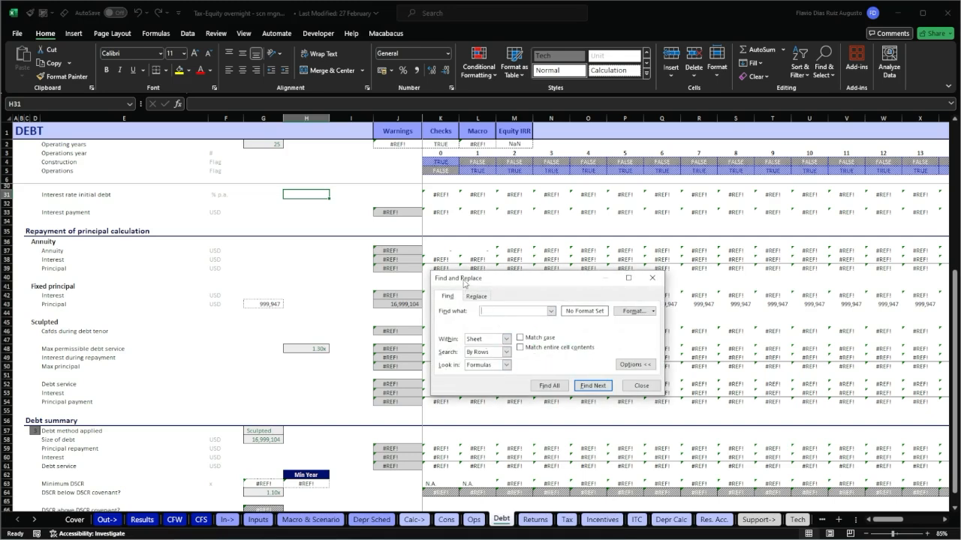
pyautogui.moveTo(465, 281); pyautogui.dragTo(470, 258)
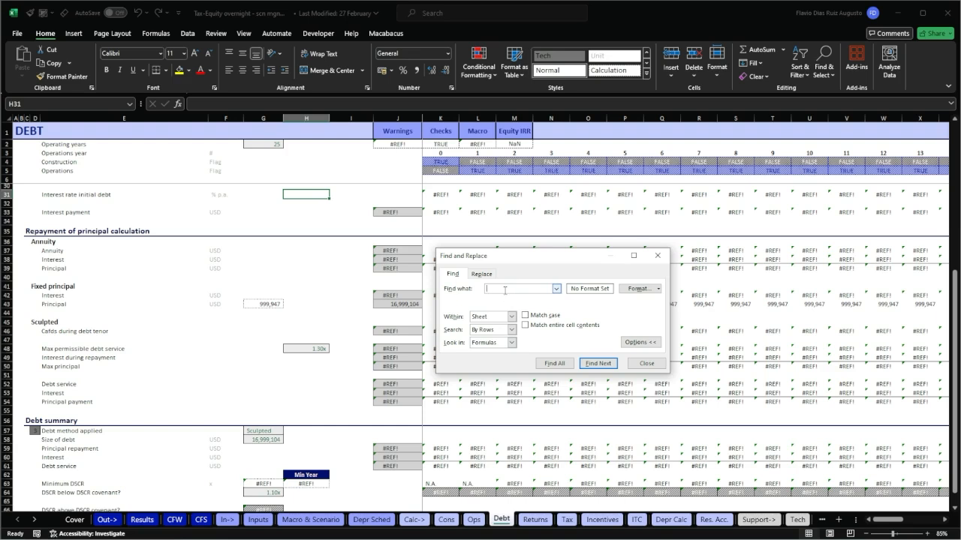
pyautogui.write('#ref')
pyautogui.click(511, 317)
pyautogui.click(494, 334)
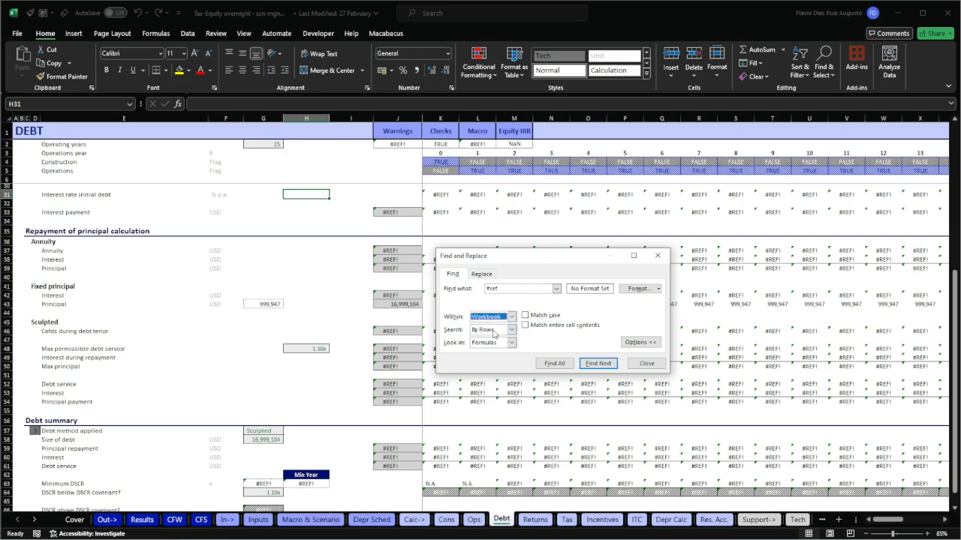
pyautogui.doubleClick(506, 288)
pyautogui.click(554, 364)
pyautogui.moveTo(377, 87); pyautogui.dragTo(391, 111)
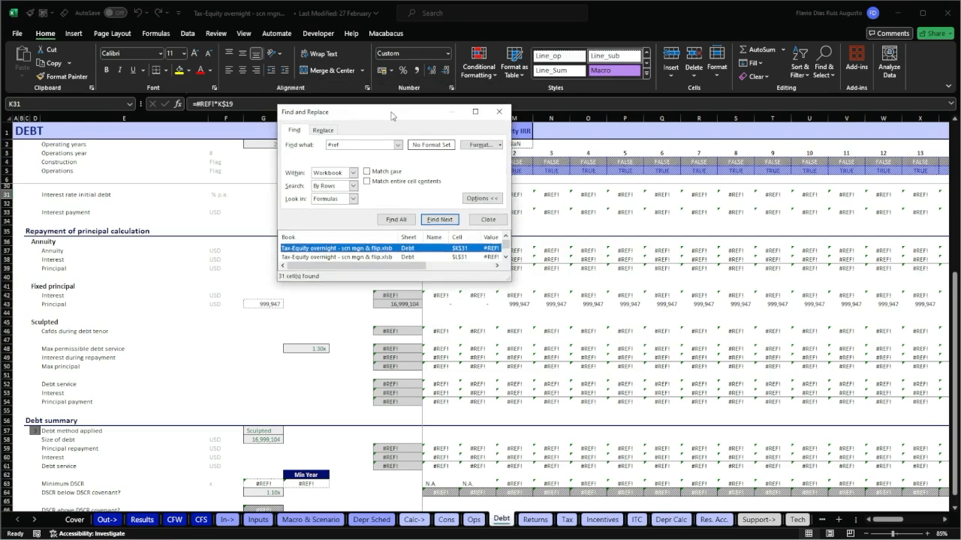
pyautogui.moveTo(508, 280); pyautogui.dragTo(805, 470)
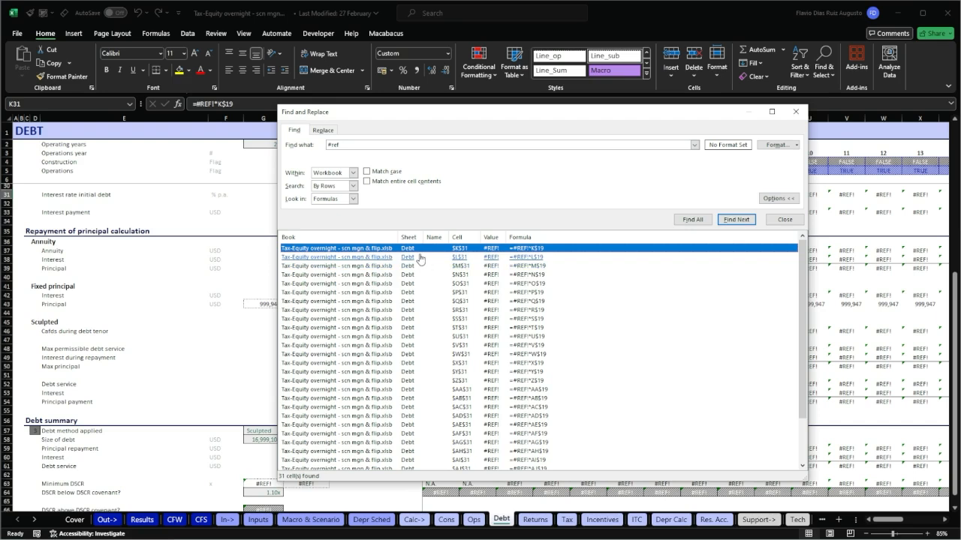
# Look through the found #REF! cells in row 31 of the Debt sheet, go to K31 and close the search.
pyautogui.scroll(-2, 416, 281)
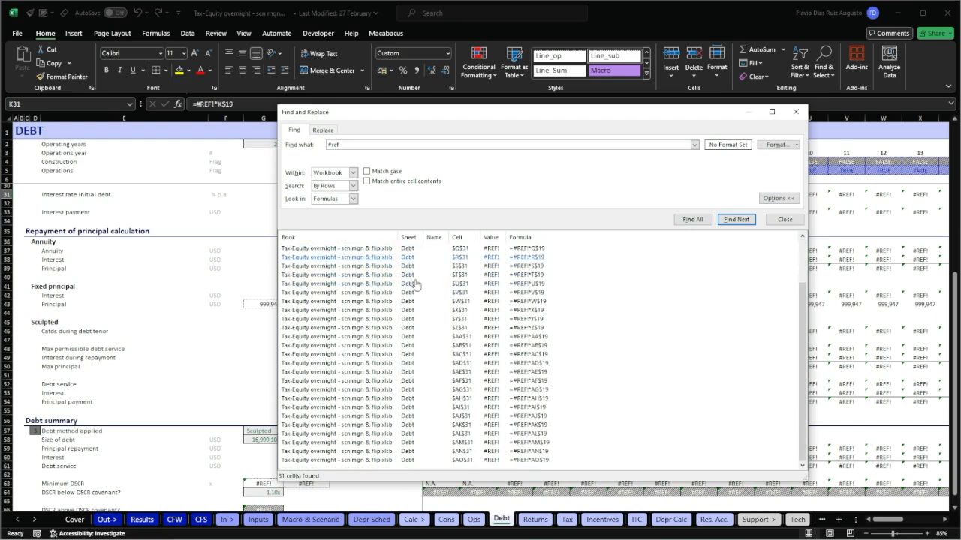
pyautogui.scroll(2, 415, 376)
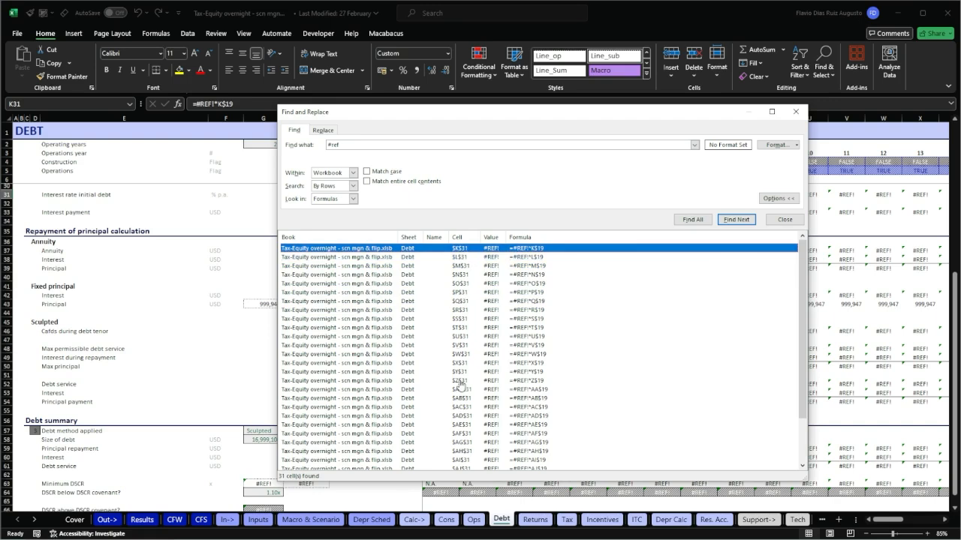
pyautogui.scroll(-2, 456, 394)
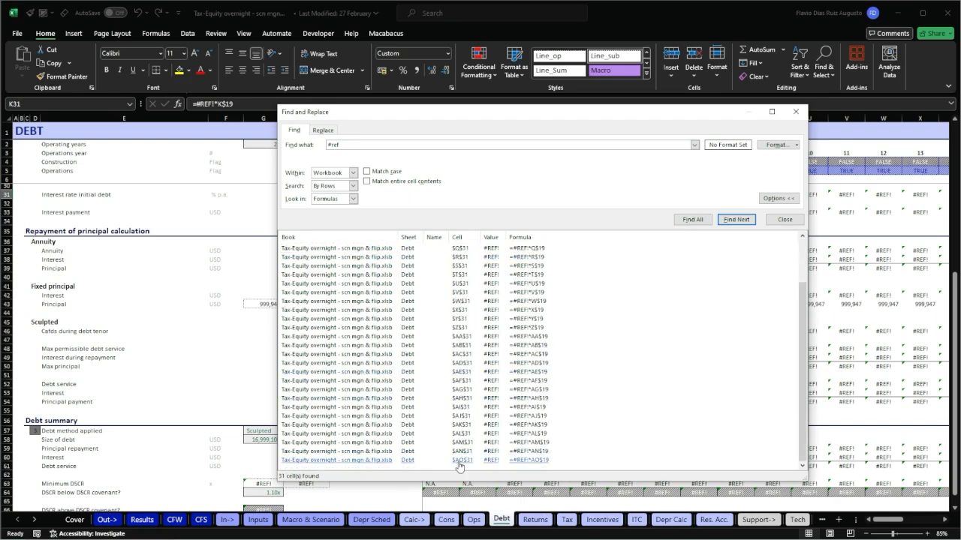
pyautogui.scroll(2, 458, 420)
pyautogui.click(529, 250)
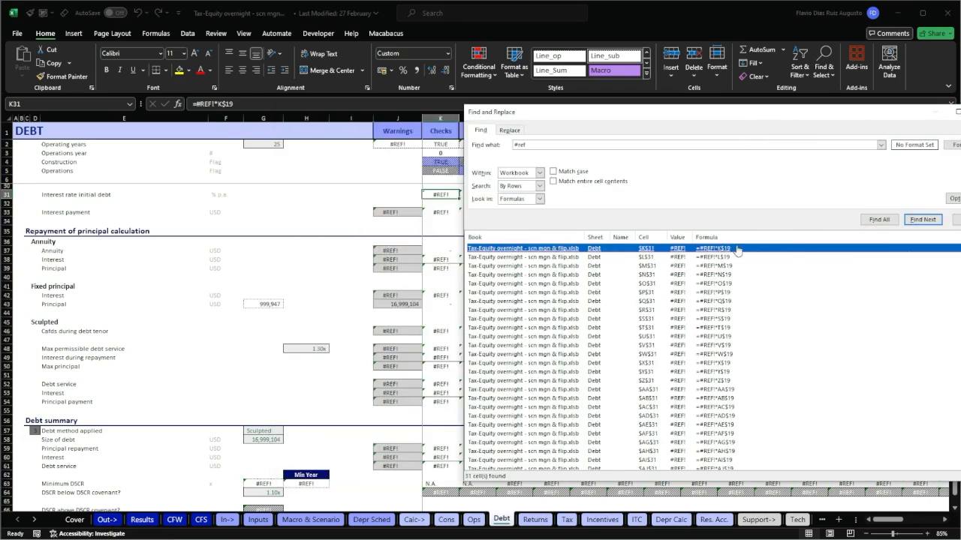
pyautogui.moveTo(786, 117); pyautogui.dragTo(709, 131)
pyautogui.click(903, 125)
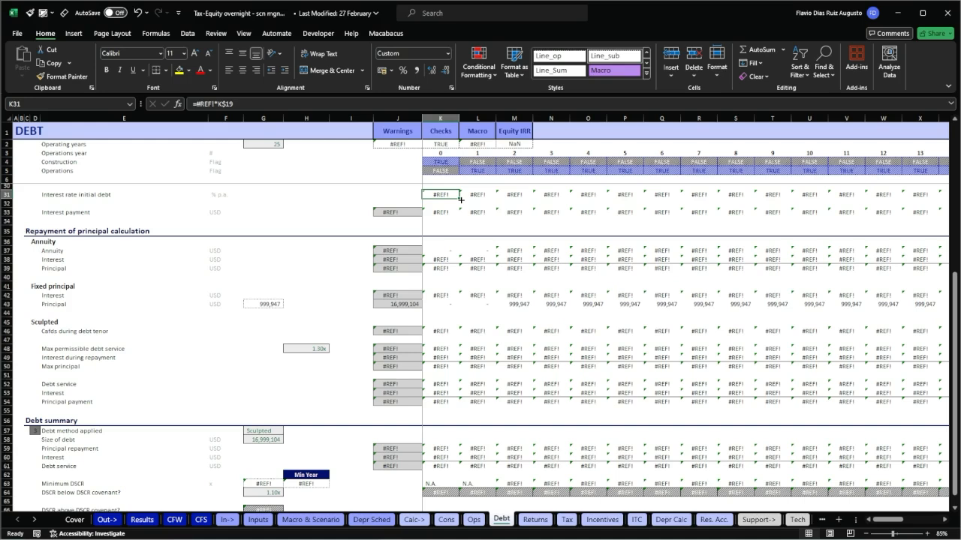
# Inspect the formula in K31 and trace its valid reference to the Tenor flag in row 19.
pyautogui.keyDown('ctrl'); pyautogui.scroll(2, 460, 199); pyautogui.keyUp('ctrl')
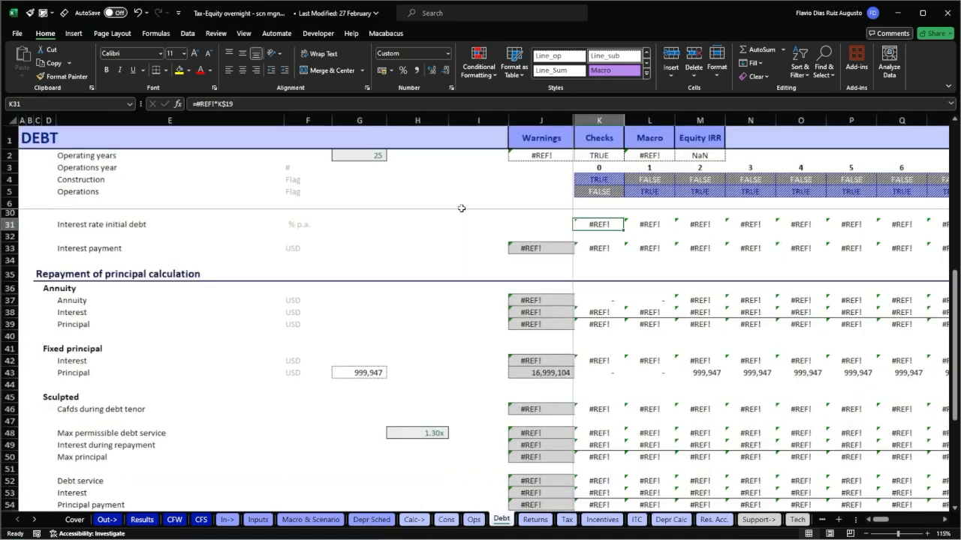
pyautogui.press('F2')
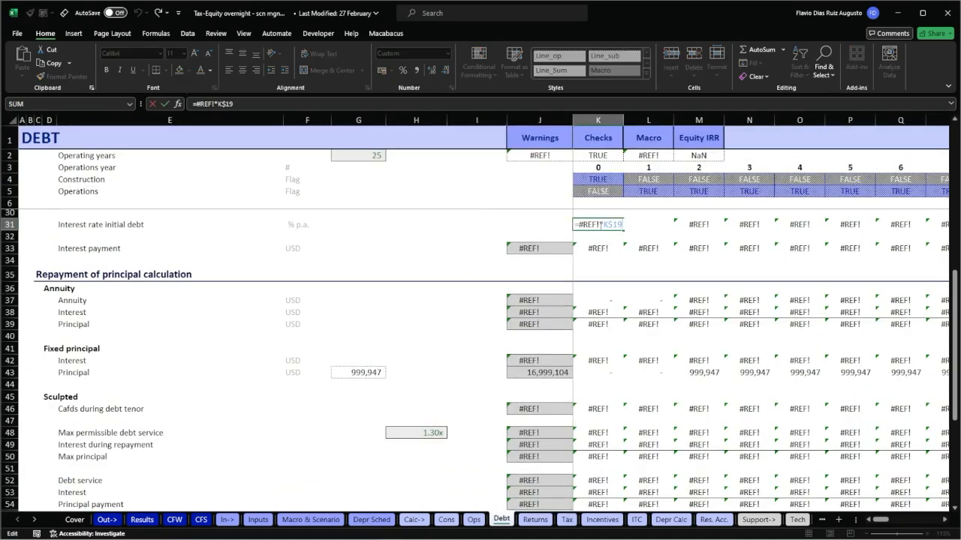
pyautogui.scroll(3, 661, 308)
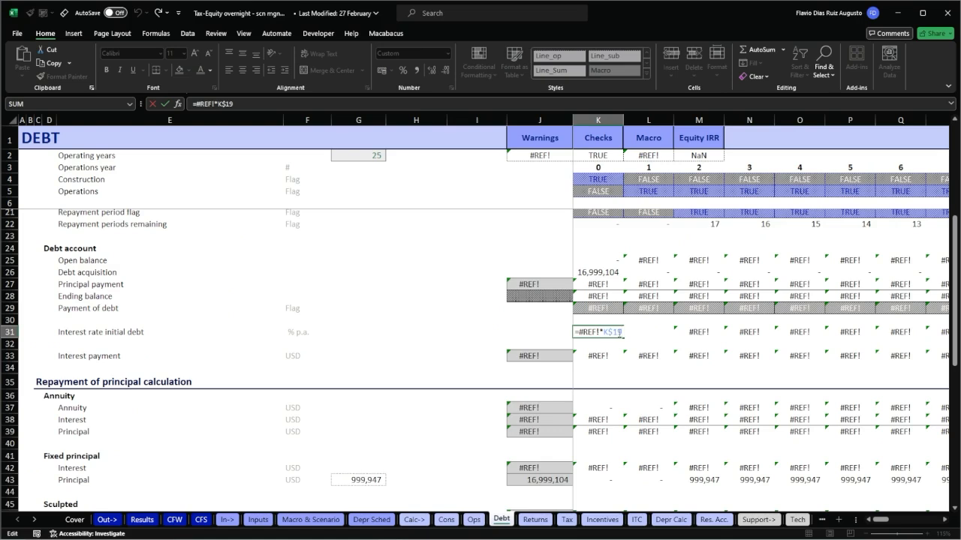
pyautogui.scroll(2, 668, 338)
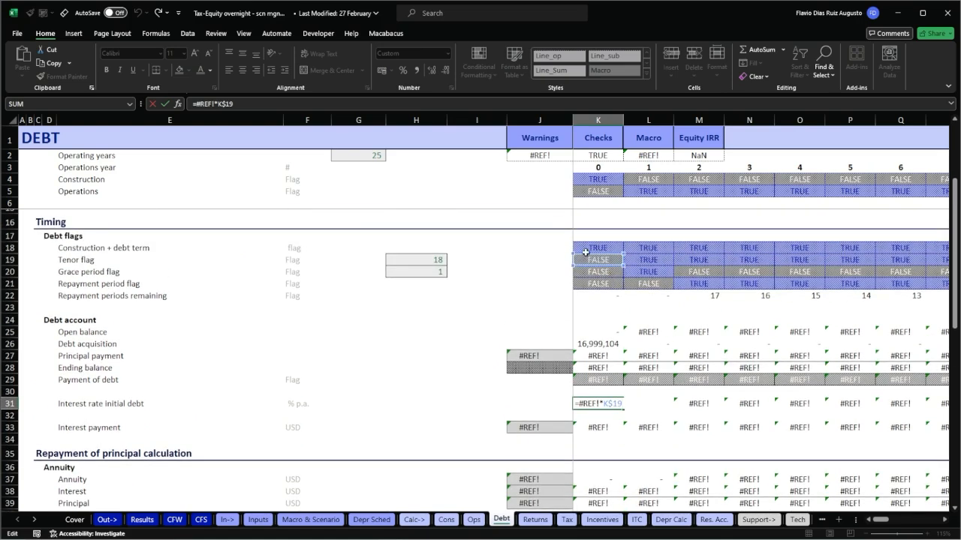
pyautogui.press('Escape')
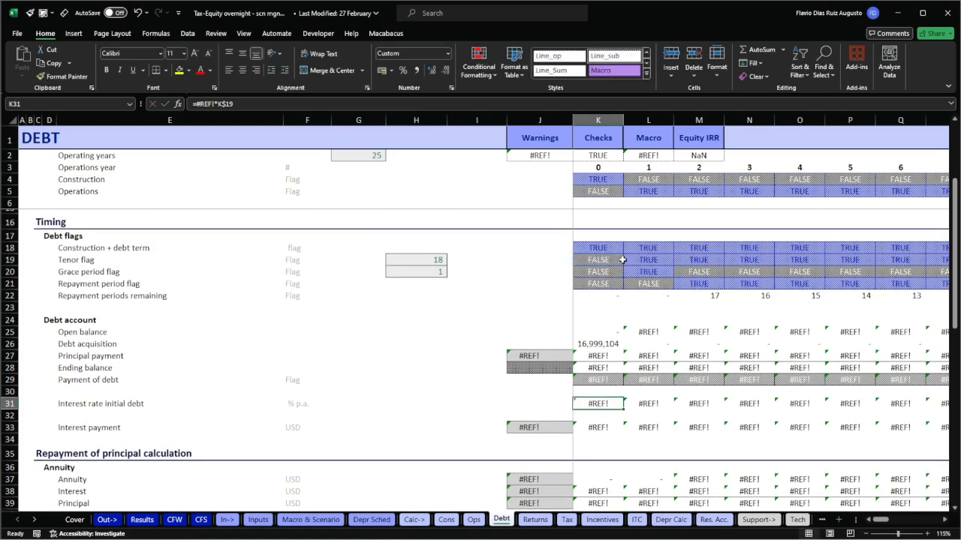
pyautogui.click(619, 260)
pyautogui.hotkey('shift', 'space')
pyautogui.press('Left')
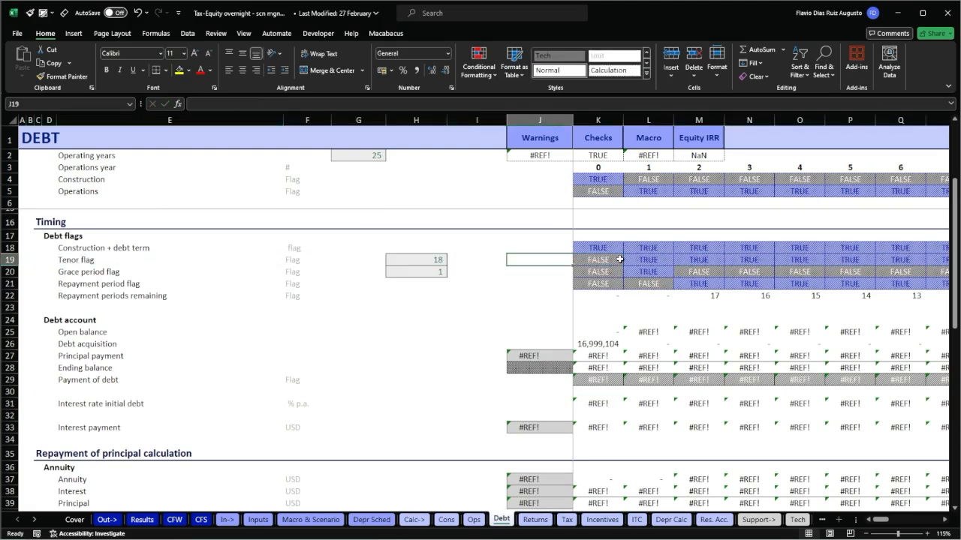
pyautogui.press('Right')
pyautogui.hotkey('shift', 'space')
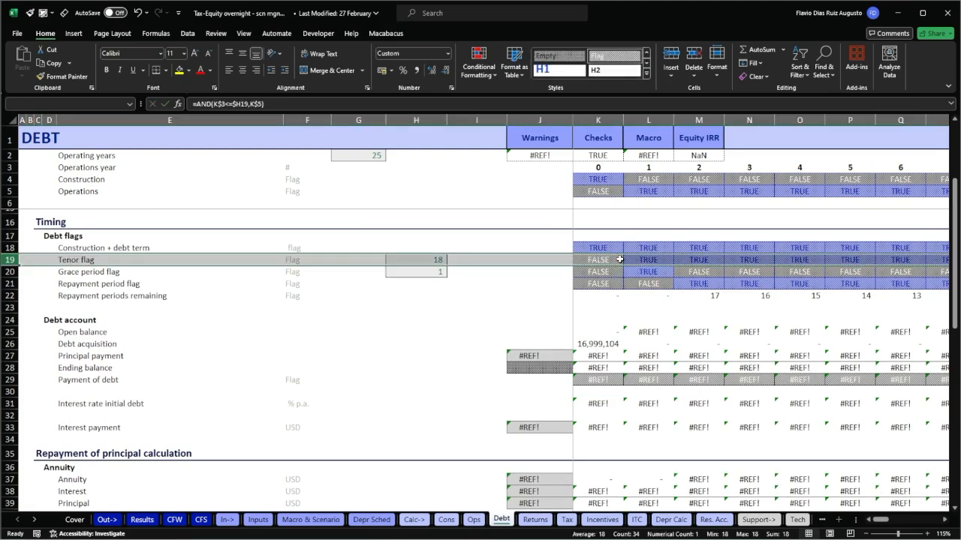
# Inspect the interest rate formulas in L31 through N31 to compare their broken reference and Tenor flag term.
pyautogui.doubleClick(657, 404)
pyautogui.press('Escape')
pyautogui.press('Right')
pyautogui.press('F2')
pyautogui.press('Escape')
pyautogui.press('Right')
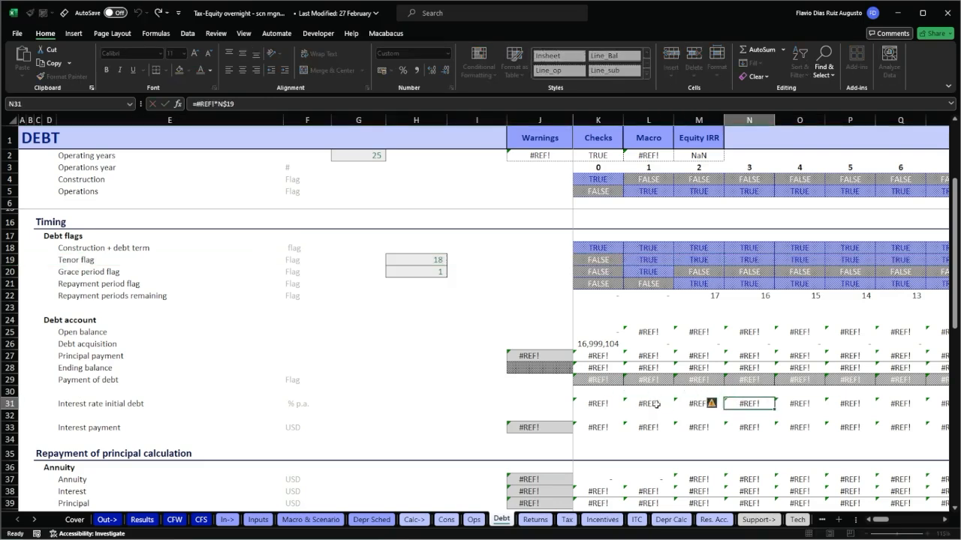
pyautogui.press('F2')
pyautogui.press('Escape')
pyautogui.press('Escape')
pyautogui.press('Left')
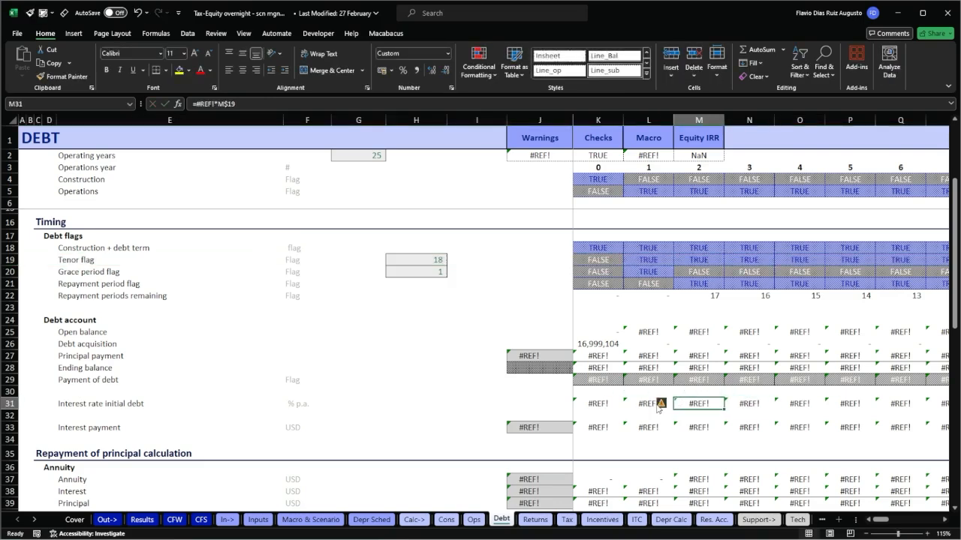
pyautogui.press('F2')
pyautogui.press('Escape')
pyautogui.press('Right')
pyautogui.press('F2')
pyautogui.press('Escape')
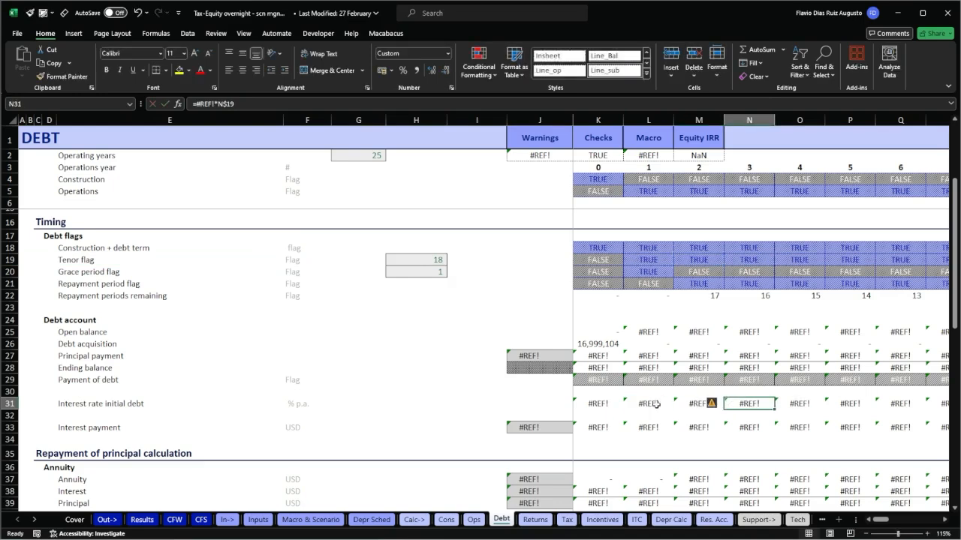
# Select the Tenor flag row 19, the Interest rate initial debt row 31 and its label to compare them.
pyautogui.click(57, 256)
pyautogui.hotkey('shift', 'space')
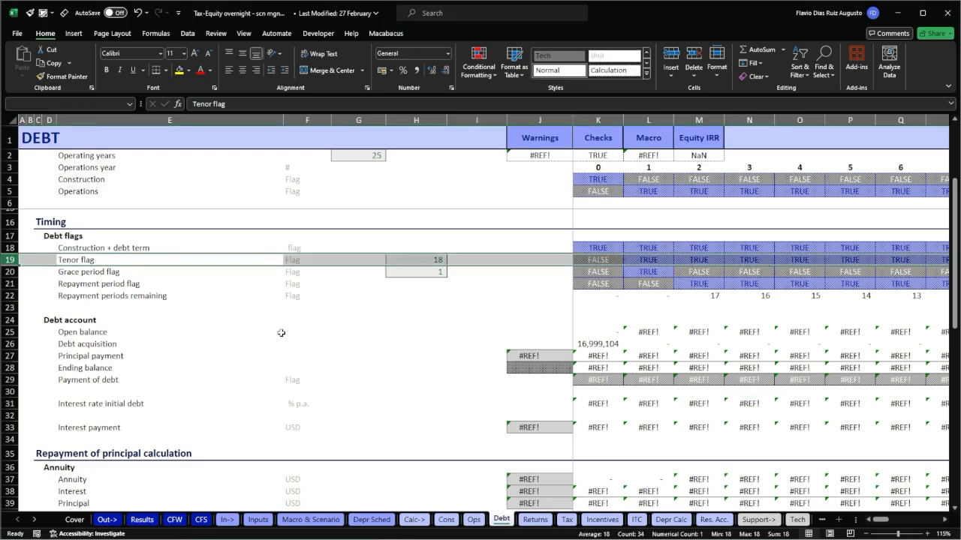
pyautogui.click(608, 404)
pyautogui.hotkey('shift', 'space')
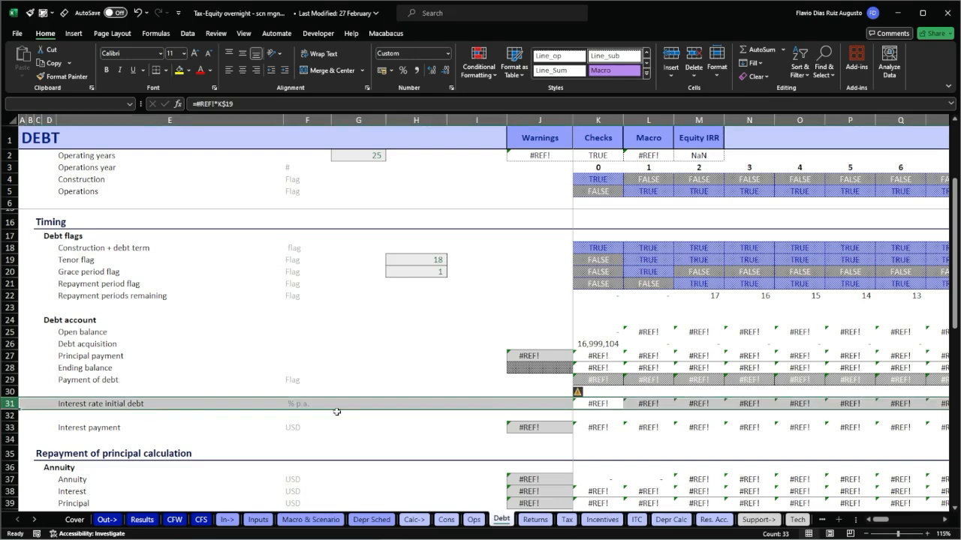
pyautogui.click(110, 404)
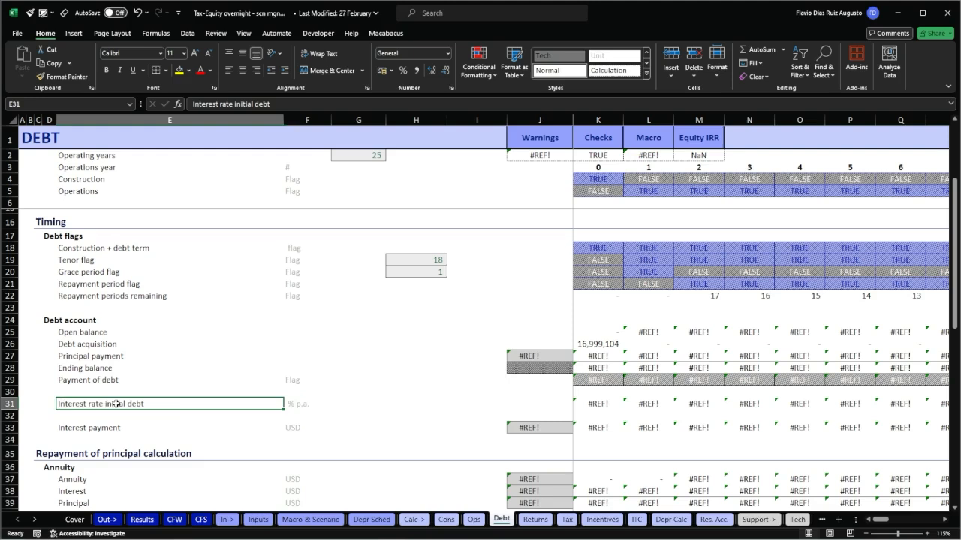
pyautogui.click(386, 398)
# Check the formulas along K31 to N31 and go back to the empty interest rate input cell H31.
pyautogui.click(609, 404)
pyautogui.press('Right')
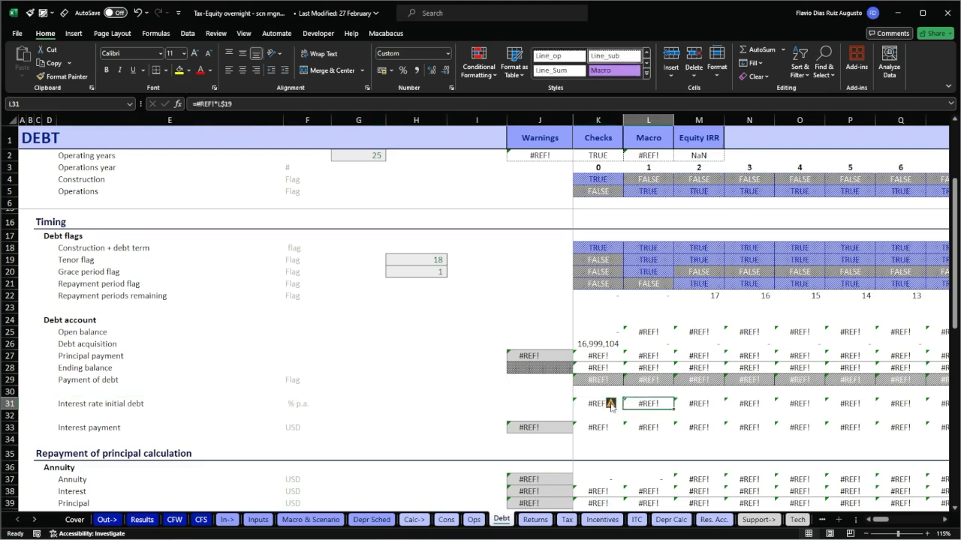
pyautogui.press('Right')
pyautogui.press('Right')
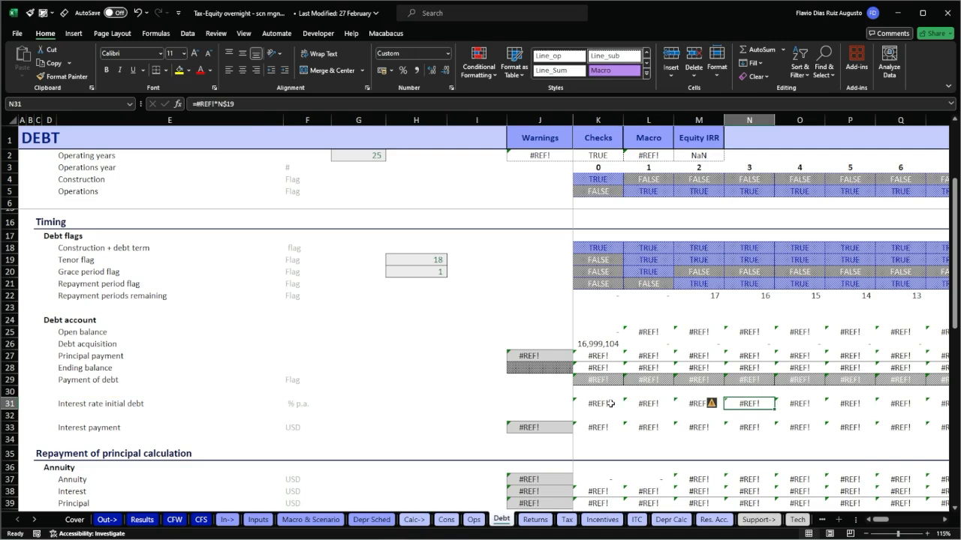
pyautogui.press('Left')
pyautogui.press('Left')
pyautogui.press('Left')
pyautogui.press('Left')
pyautogui.press('Left')
pyautogui.press('Left')
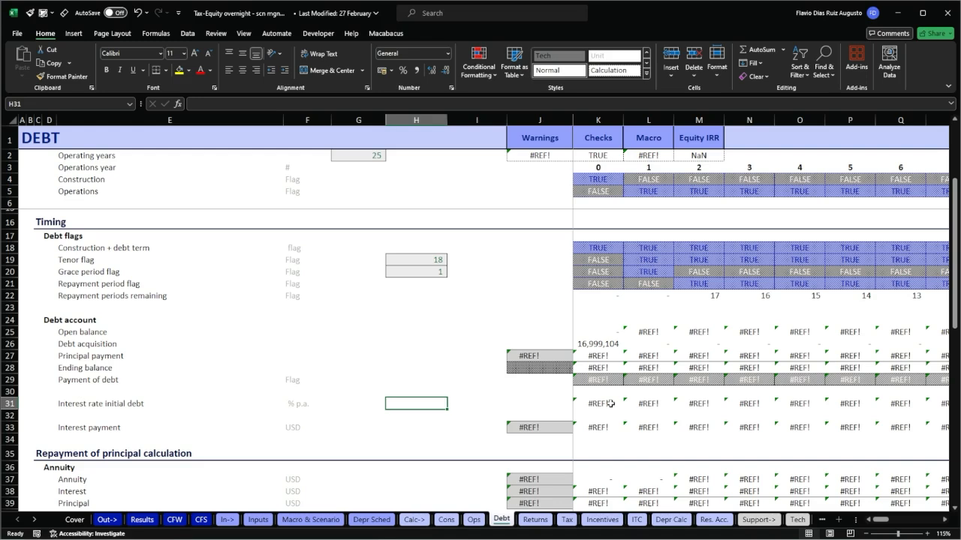
# Undo the recent edits back through the Book1 examples until the =term_int_rate input in H31 of the Debt sheet is restored.
pyautogui.hotkey('ctrl', 'z')
pyautogui.hotkey('ctrl', 'z')
pyautogui.hotkey('ctrl', 'z')
pyautogui.hotkey('ctrl', 'z')
pyautogui.hotkey('ctrl', 'z')
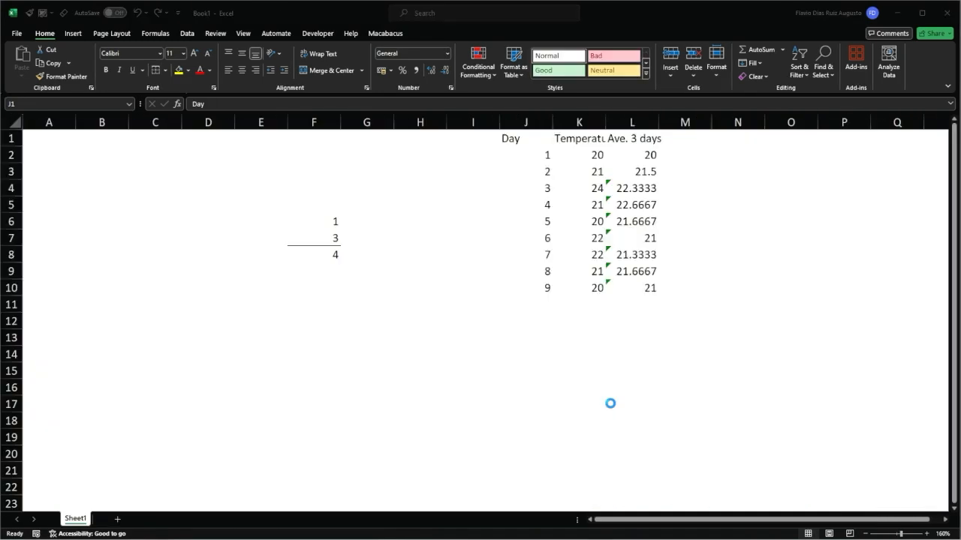
pyautogui.hotkey('ctrl', 'z')
pyautogui.hotkey('ctrl', 'z')
pyautogui.hotkey('ctrl', 'z')
pyautogui.hotkey('ctrl', 'z')
pyautogui.hotkey('ctrl', 'z')
pyautogui.hotkey('ctrl', 'z')
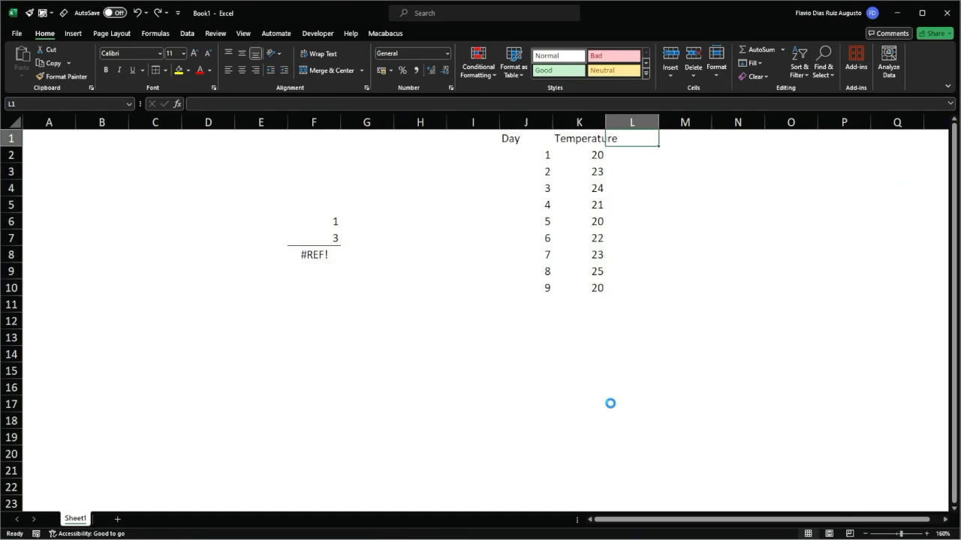
pyautogui.hotkey('ctrl', 'z')
pyautogui.hotkey('ctrl', 'z')
pyautogui.hotkey('ctrl', 'z')
pyautogui.hotkey('ctrl', 'z')
pyautogui.hotkey('ctrl', 'z')
pyautogui.hotkey('ctrl', 'z')
pyautogui.hotkey('ctrl', 'z')
pyautogui.hotkey('ctrl', 'z')
pyautogui.hotkey('ctrl', 'z')
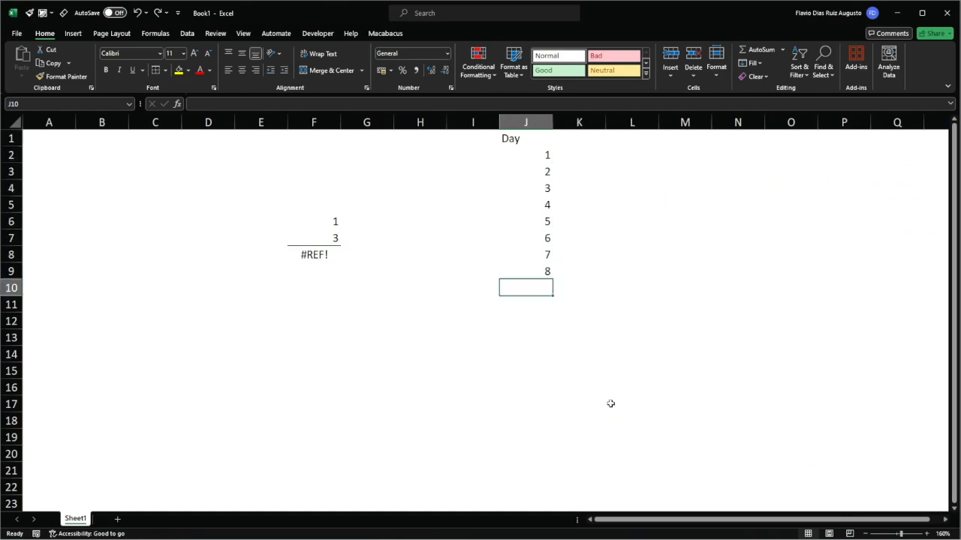
pyautogui.hotkey('ctrl', 'z')
pyautogui.hotkey('ctrl', 'z')
pyautogui.hotkey('ctrl', 'z')
pyautogui.hotkey('ctrl', 'z')
pyautogui.hotkey('ctrl', 'z')
pyautogui.hotkey('ctrl', 'z')
pyautogui.hotkey('ctrl', 'z')
pyautogui.hotkey('ctrl', 'z')
pyautogui.hotkey('ctrl', 'z')
pyautogui.hotkey('ctrl', 'z')
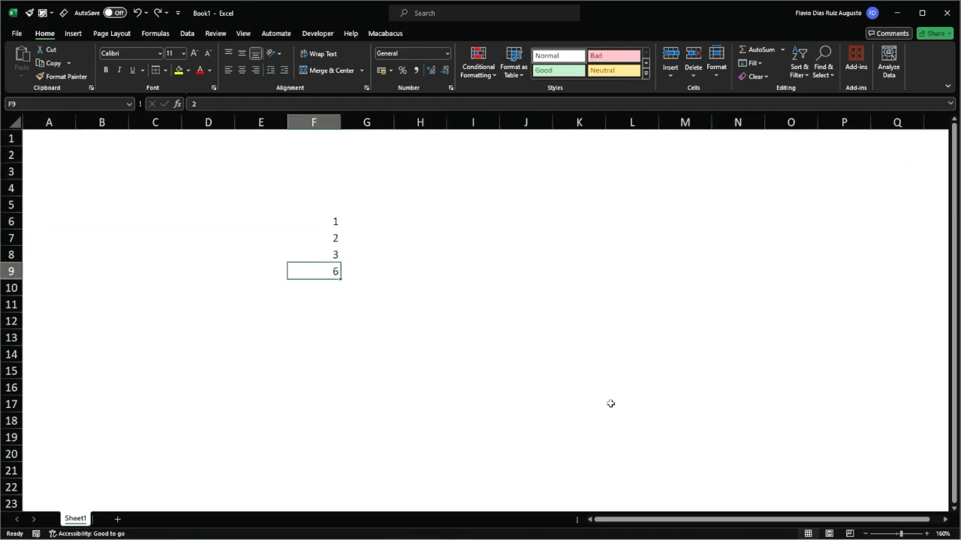
pyautogui.hotkey('ctrl', 'z')
pyautogui.hotkey('ctrl', 'z')
pyautogui.hotkey('ctrl', 'z')
pyautogui.hotkey('ctrl', 'z')
pyautogui.hotkey('ctrl', 'z')
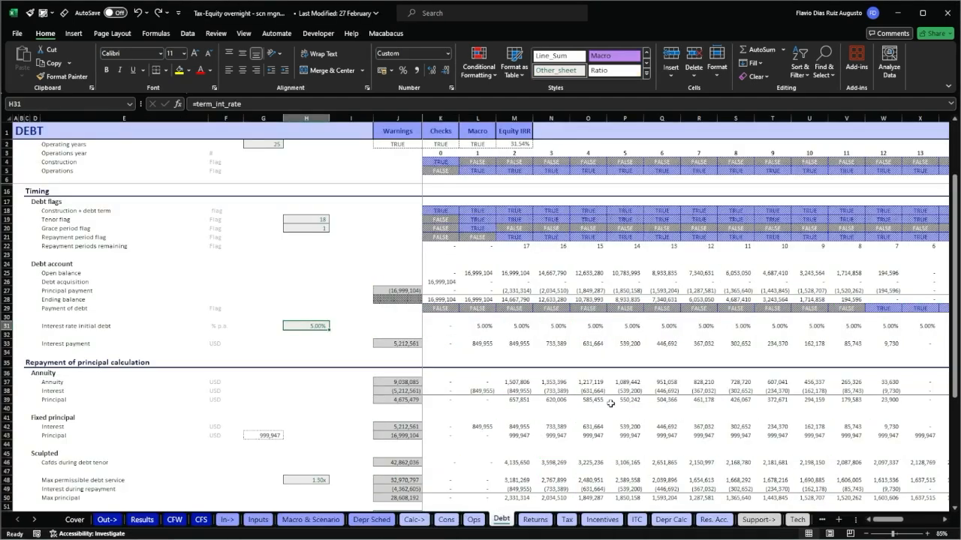
# Redo and undo the removal of the interest rate input to compare the model, and inspect the formula in H31.
pyautogui.hotkey('ctrl', 'y')
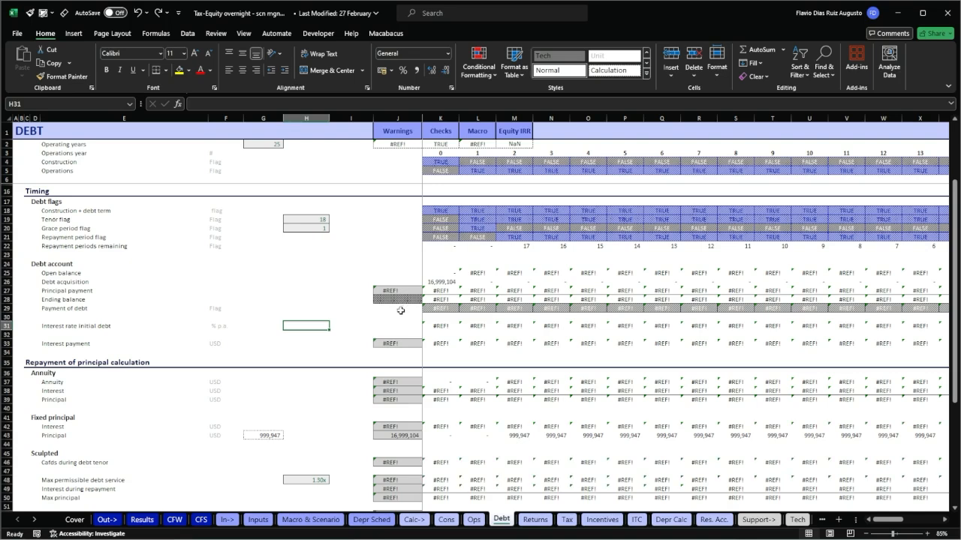
pyautogui.hotkey('ctrl', 'z')
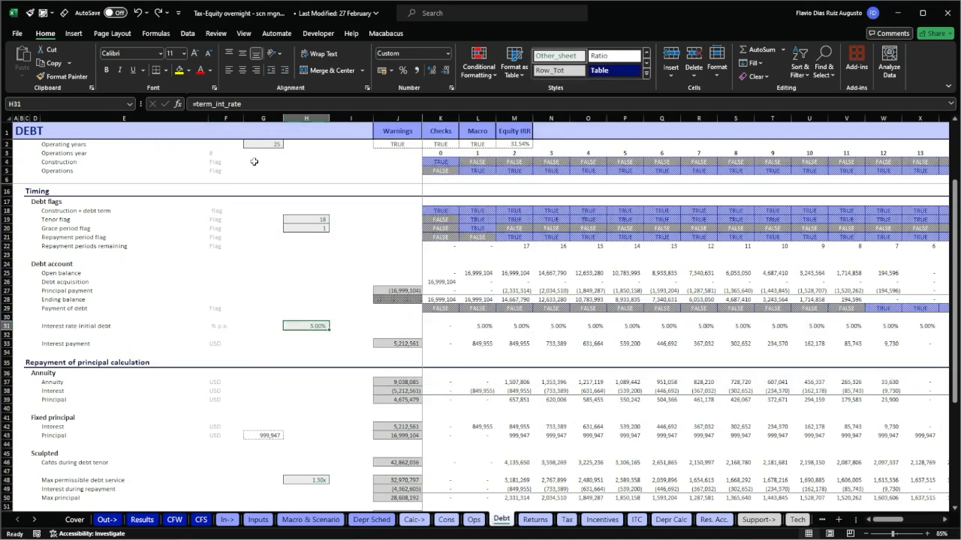
pyautogui.doubleClick(329, 326)
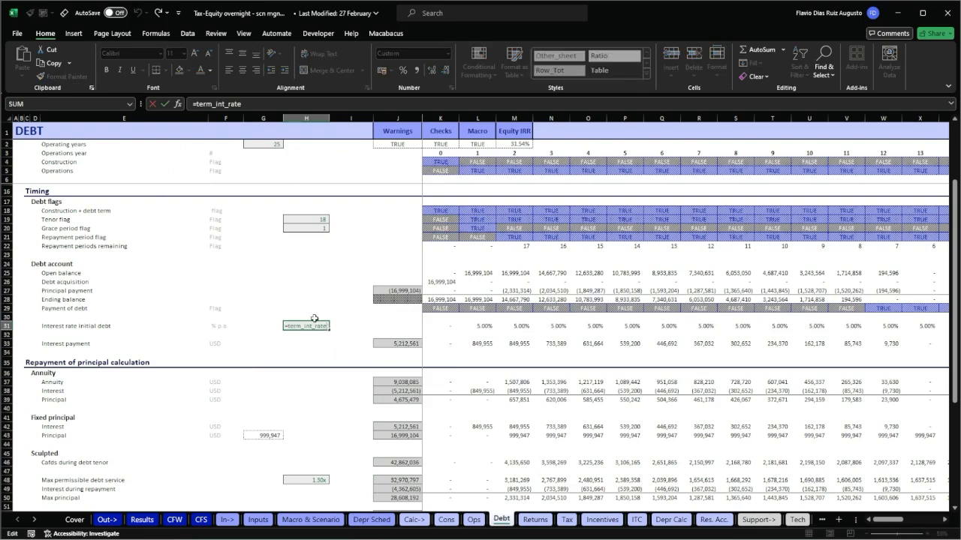
pyautogui.press('Escape')
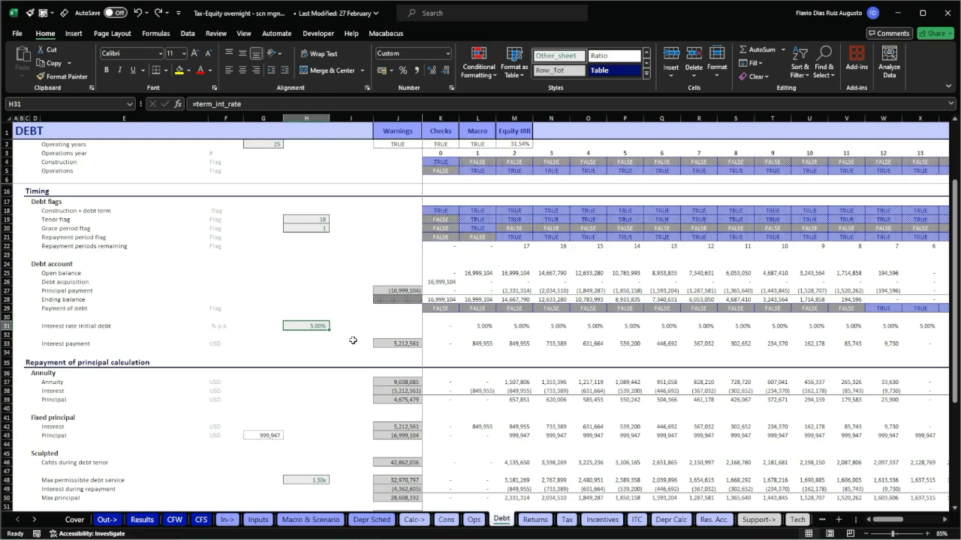
# Inspect the interest rate formulas from L31 to P31 to see how they reference H31 and the Tenor flag row.
pyautogui.press('Right')
pyautogui.press('Right')
pyautogui.press('Right')
pyautogui.press('Right')
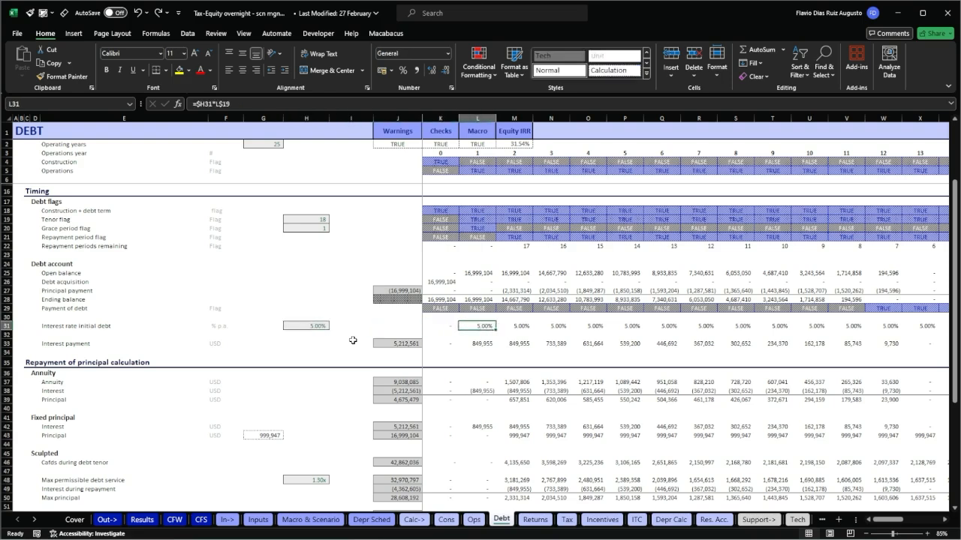
pyautogui.press('F2')
pyautogui.press('Escape')
pyautogui.press('Right')
pyautogui.press('F2')
pyautogui.press('Escape')
pyautogui.press('Right')
pyautogui.press('F2')
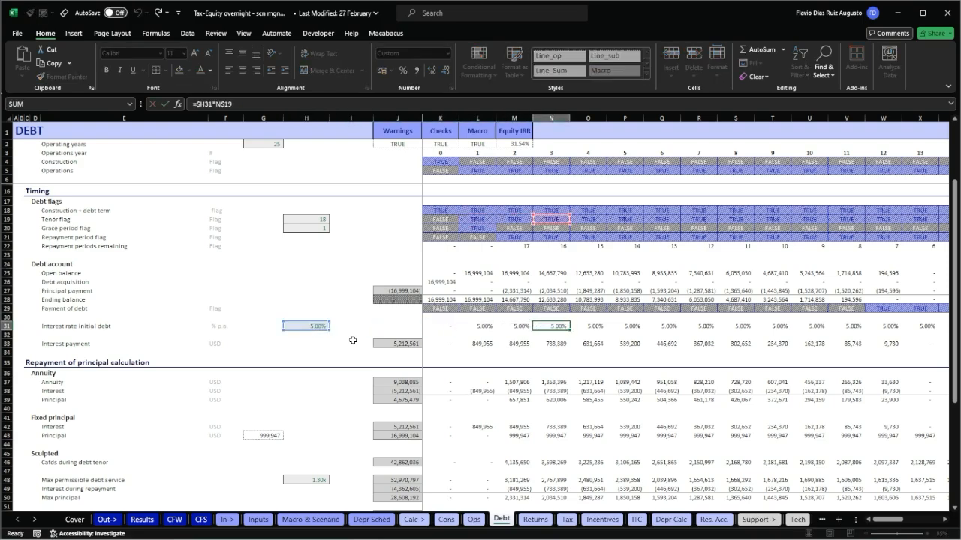
pyautogui.press('Escape')
pyautogui.press('Right')
pyautogui.press('Right')
pyautogui.press('F2')
pyautogui.press('Escape')
pyautogui.press('Left')
pyautogui.press('Left')
pyautogui.press('Left')
pyautogui.press('Left')
pyautogui.press('Left')
pyautogui.press('Left')
pyautogui.press('Left')
pyautogui.press('Left')
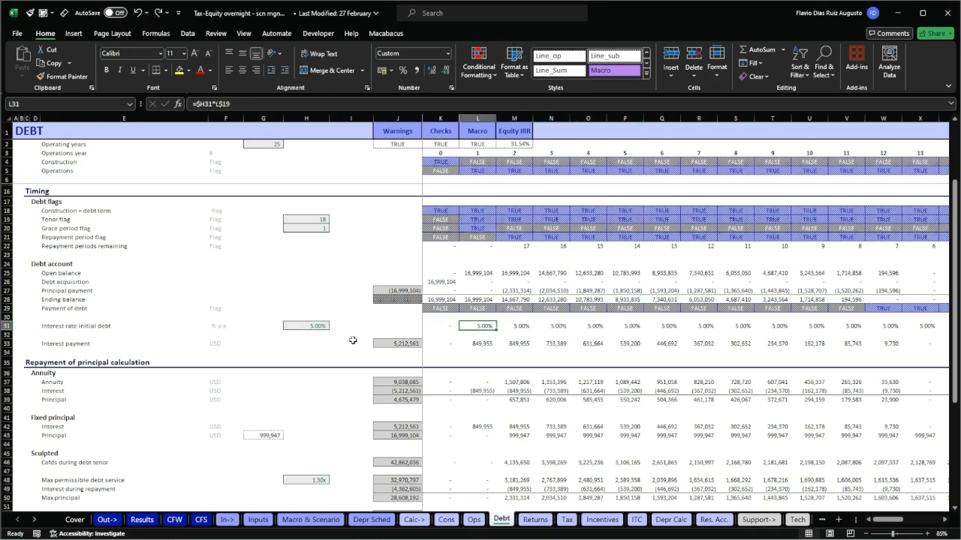
# Redo the removal of the interest rate input, check the broken formula in L31 and go back to the empty cell H31.
pyautogui.hotkey('ctrl', 'v')
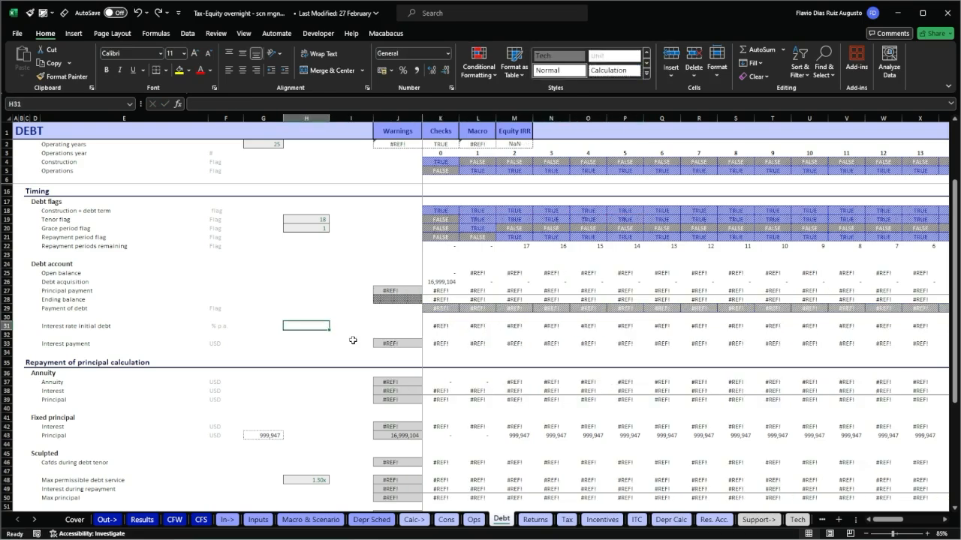
pyautogui.click(486, 327)
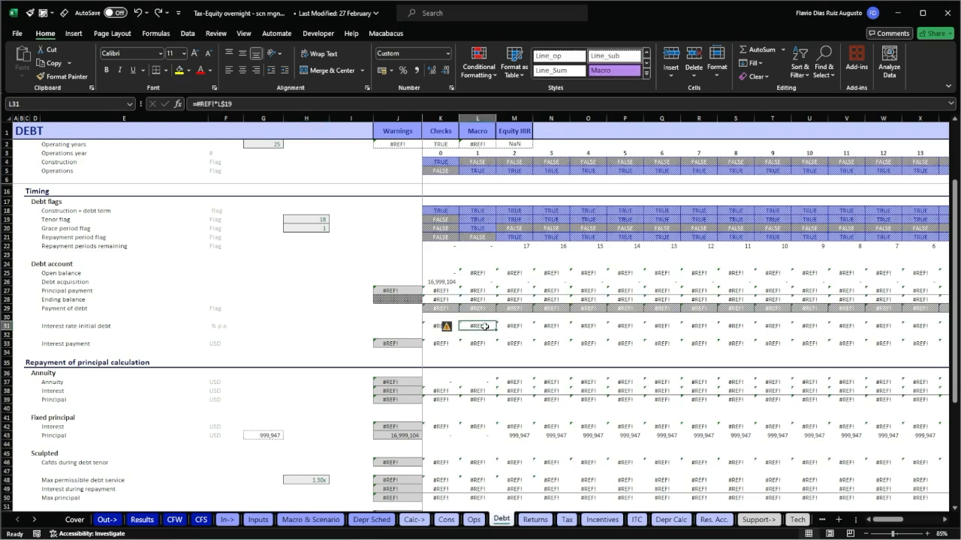
pyautogui.press('Left')
pyautogui.press('Left')
pyautogui.press('Left')
pyautogui.press('Left')
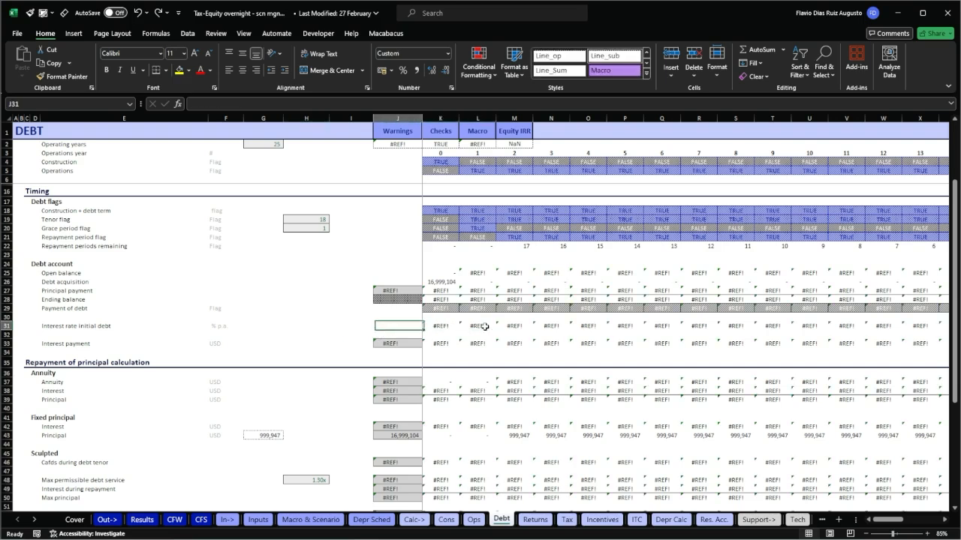
# Try to link the interest rate input H31 to the named range term_int_rate by searching the names for "int".
pyautogui.write('=')
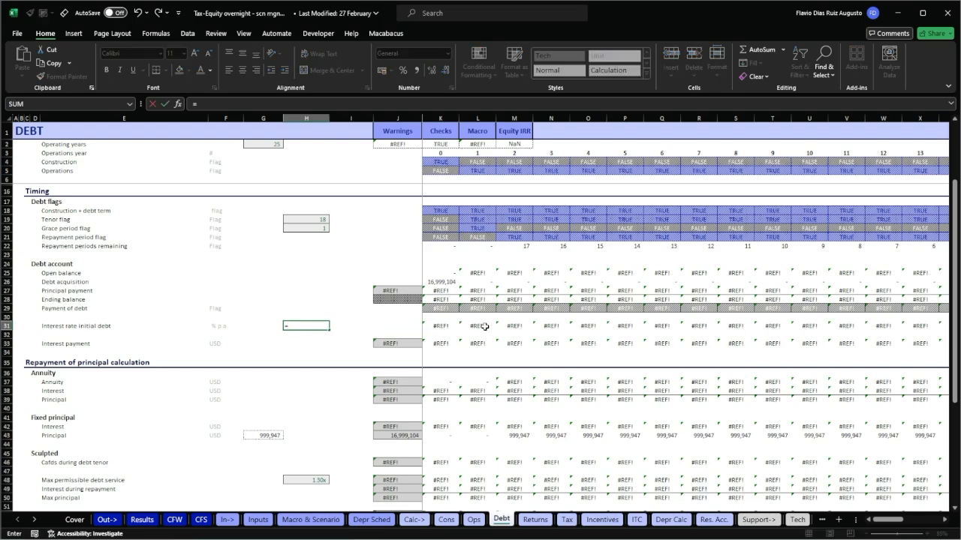
pyautogui.write('int')
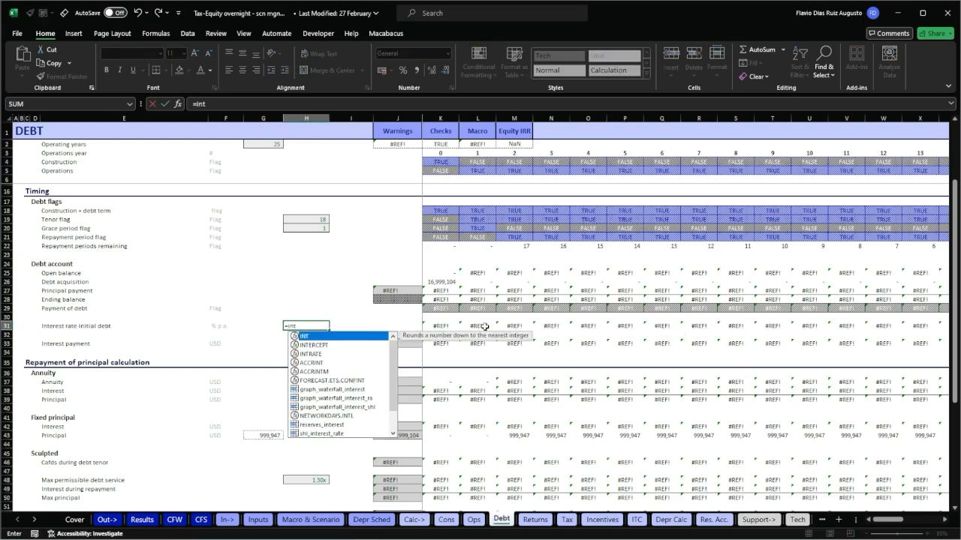
pyautogui.scroll(-1, 349, 389)
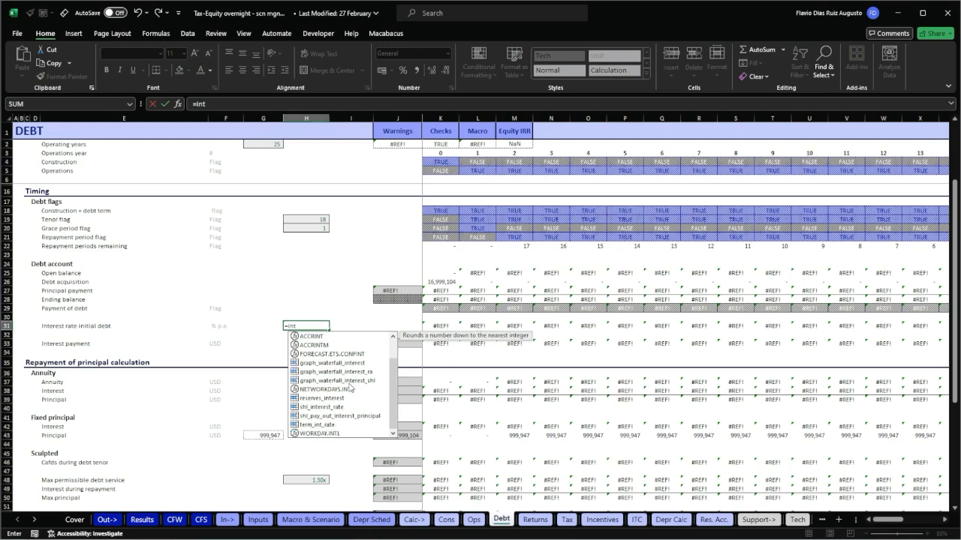
pyautogui.click(331, 426)
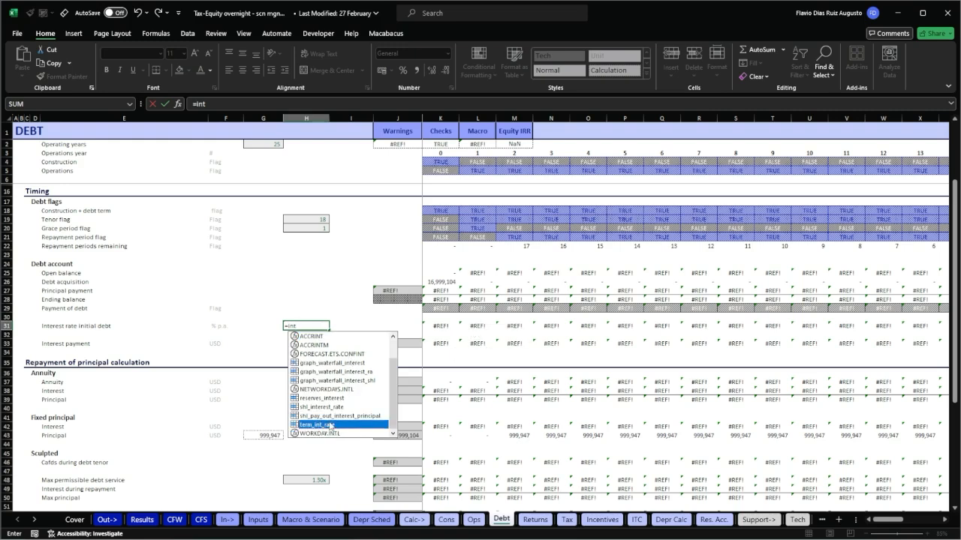
pyautogui.press('Return')
pyautogui.press('Up')
pyautogui.press('F2')
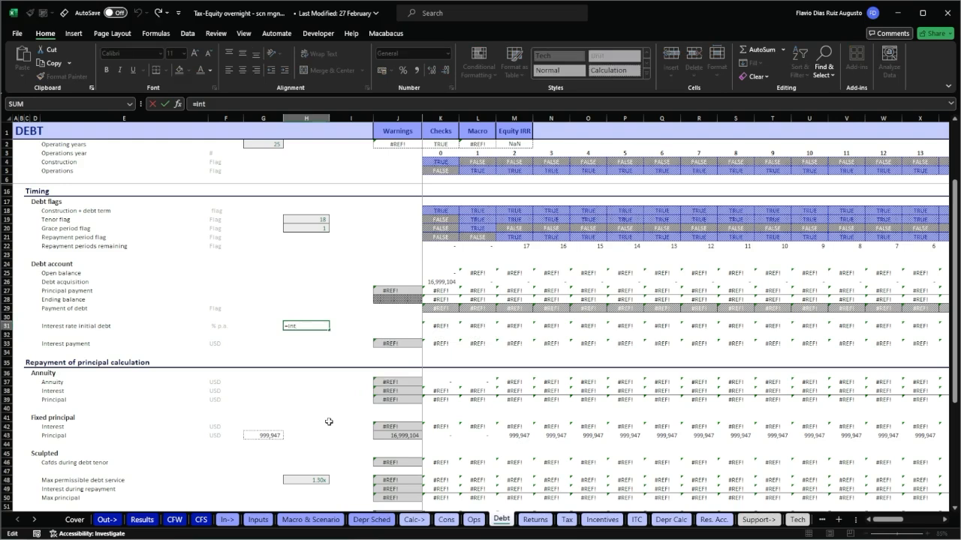
pyautogui.press('Escape')
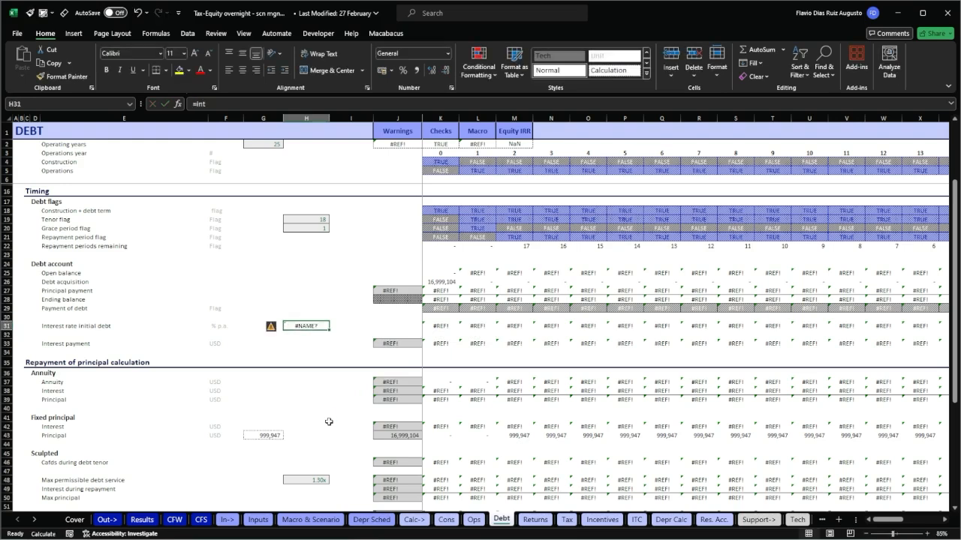
# Set the interest rate initial debt input H31 to =term_int_rate.
pyautogui.write('=int')
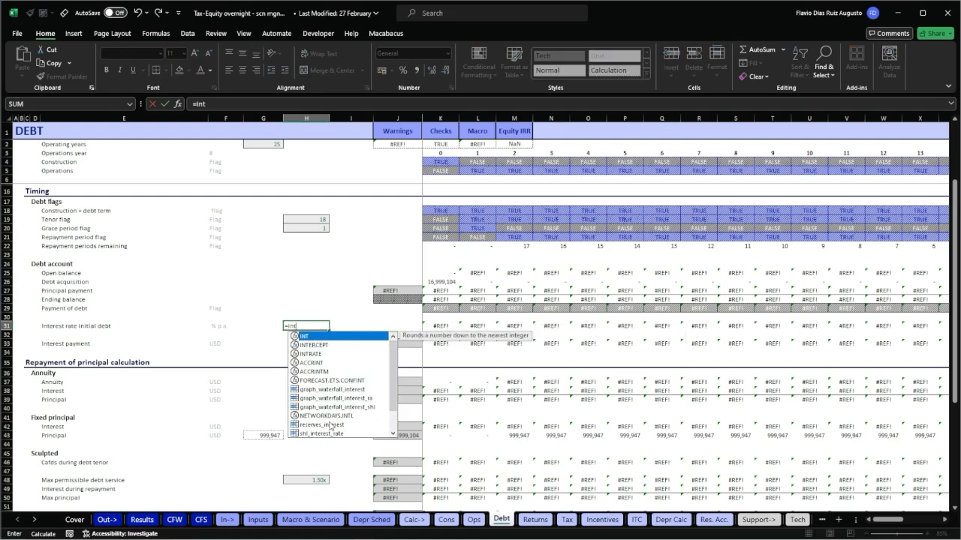
pyautogui.doubleClick(330, 424)
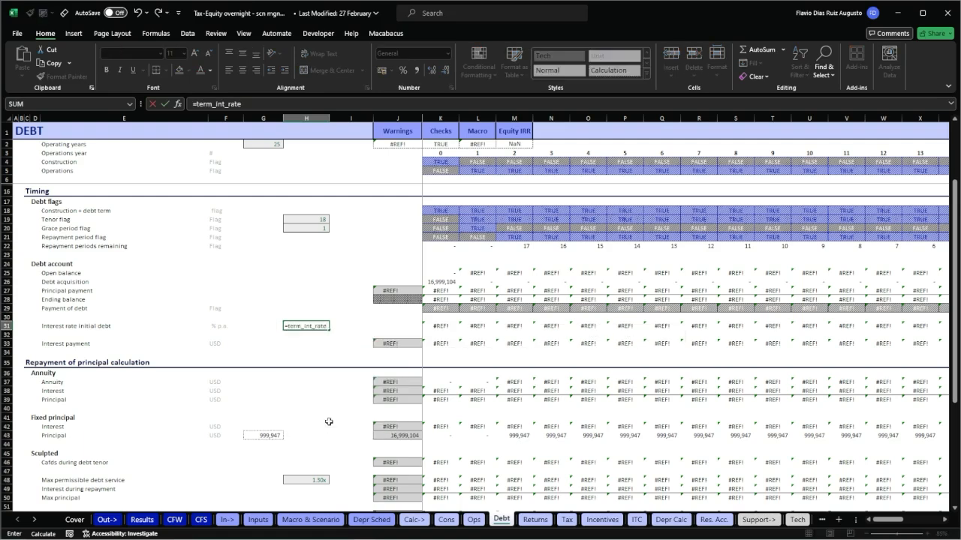
pyautogui.press('Return')
# Format the interest rate input H31 with the Percent cell style and the Other_sheet cell style.
pyautogui.press('Up')
pyautogui.hotkey('alt', '2')
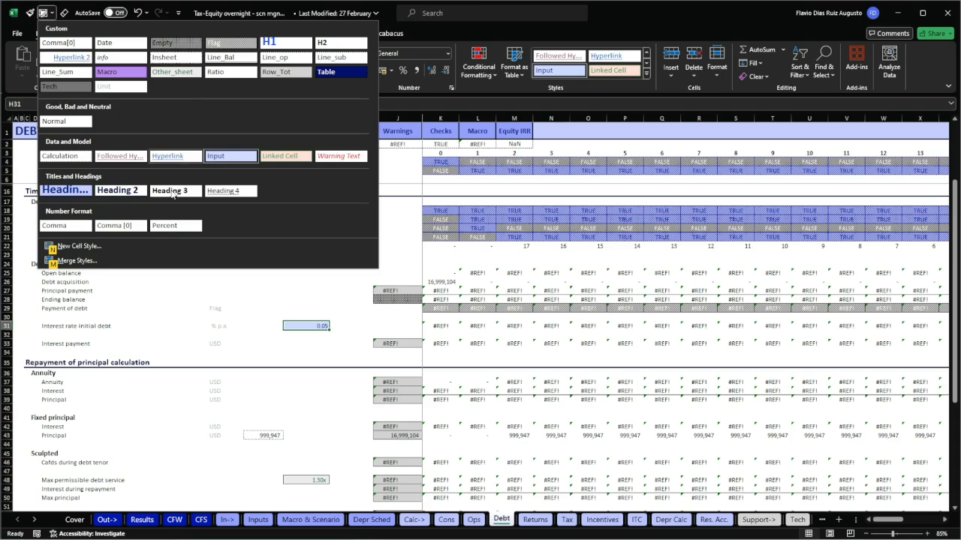
pyautogui.click(175, 226)
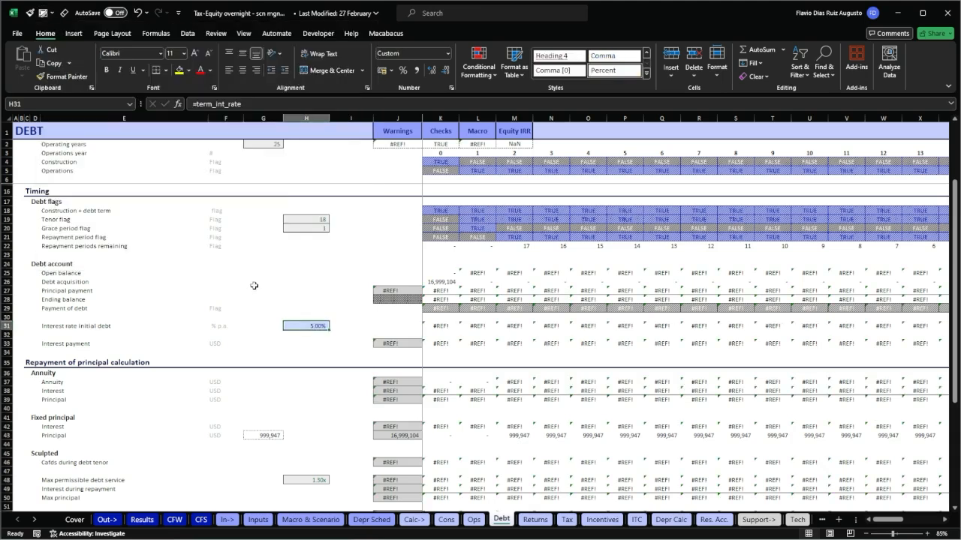
pyautogui.click(43, 12)
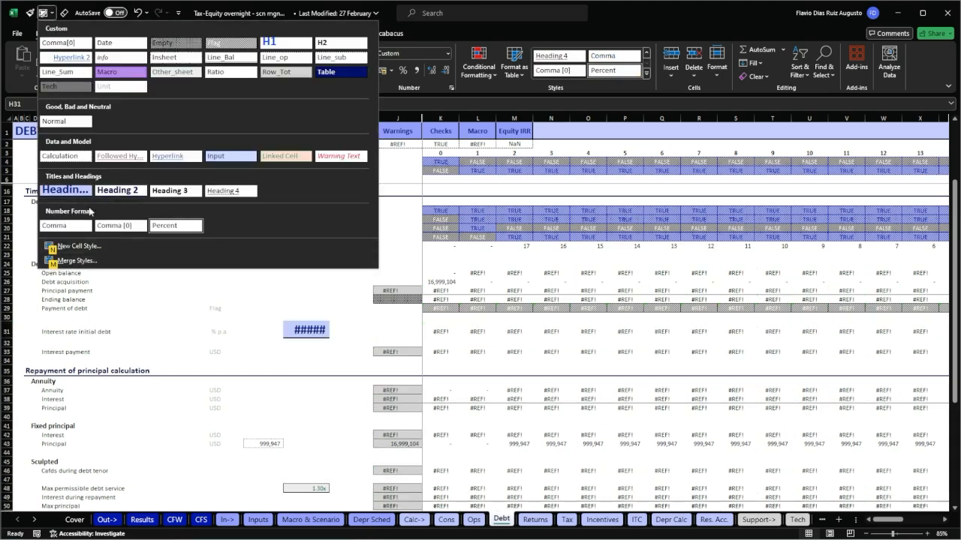
pyautogui.click(168, 73)
# Replace the broken #REF! term in K31 with a column-locked reference to the input, making the formula =$H31*K$19.
pyautogui.press('Right')
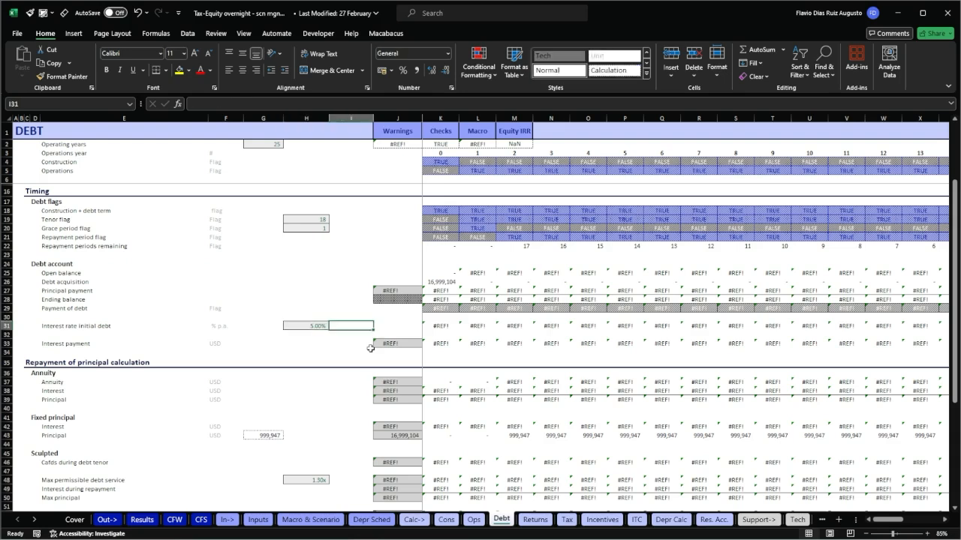
pyautogui.press('Right')
pyautogui.press('Right')
pyautogui.press('F2')
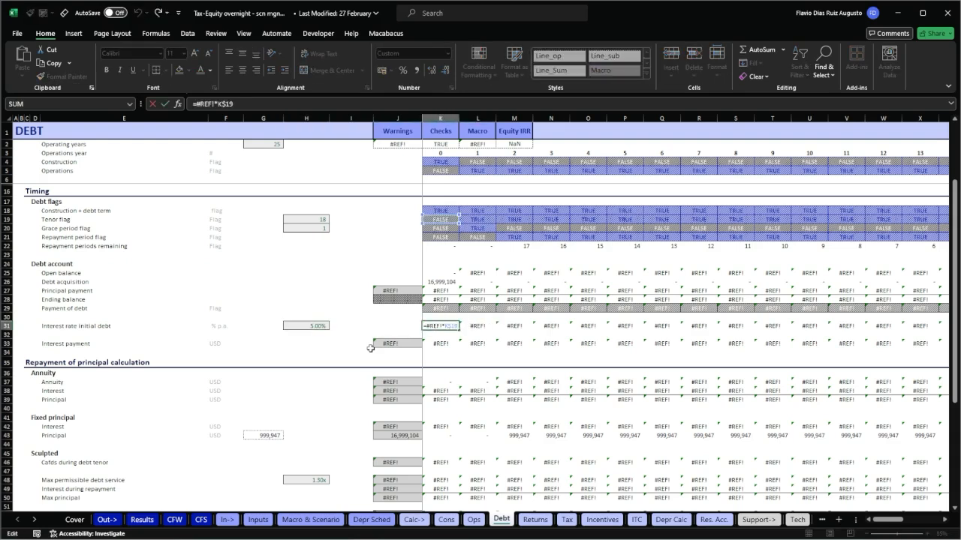
pyautogui.doubleClick(433, 326)
pyautogui.press('BackSpace')
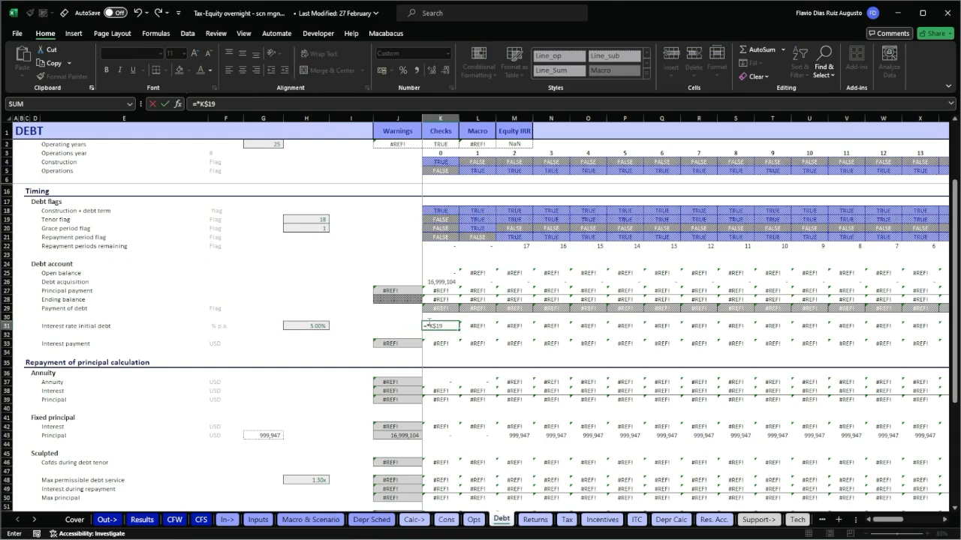
pyautogui.press('Left')
pyautogui.press('Left')
pyautogui.press('Left')
pyautogui.press('F4')
pyautogui.press('F4')
pyautogui.press('F4')
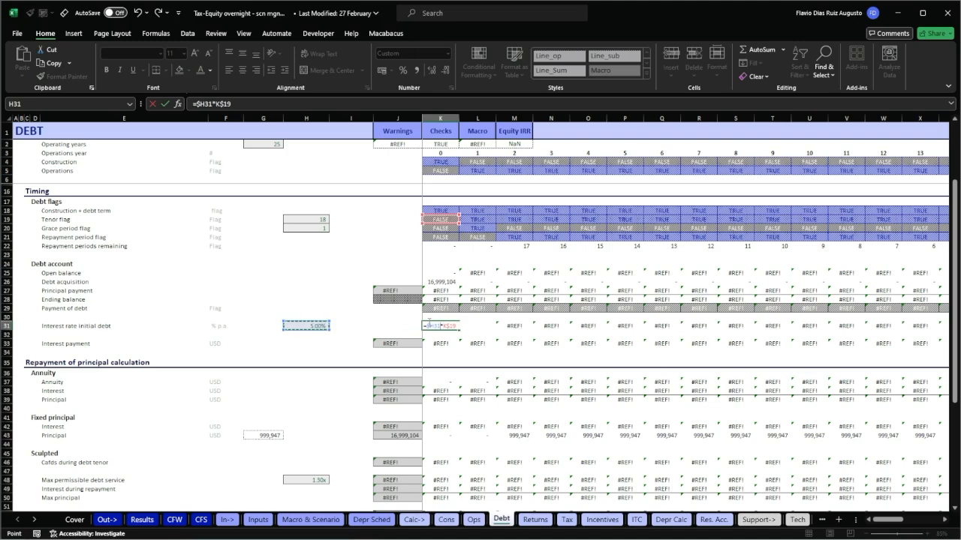
pyautogui.hotkey('ctrl', 'Return')
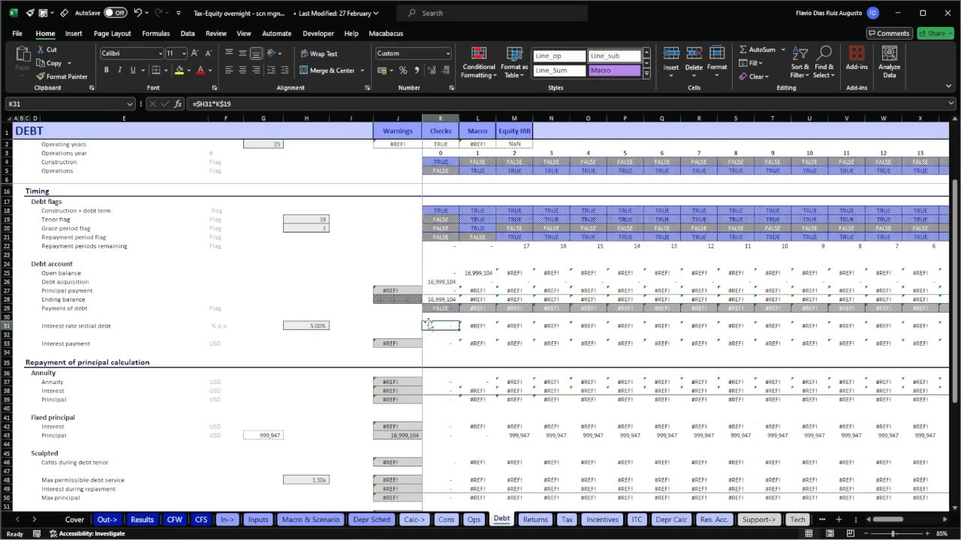
# Copy the corrected K31 formula across the whole Interest rate initial debt row to the end of the timeline.
pyautogui.hotkey('ctrl', 'c')
pyautogui.hotkey('ctrl', 'shift', 'Right')
pyautogui.press('Return')
pyautogui.press('Left')
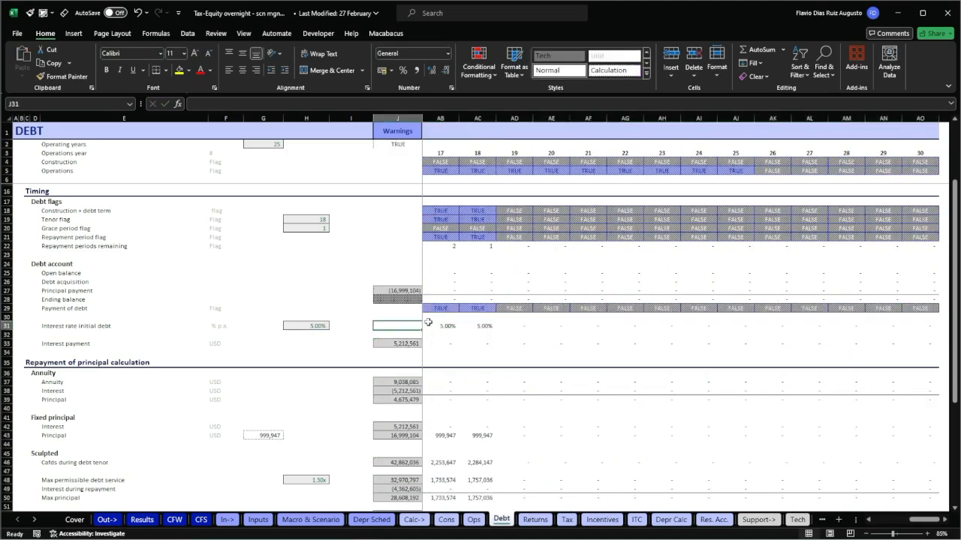
pyautogui.press('Right')
pyautogui.press('Right')
pyautogui.press('Right')
pyautogui.press('Right')
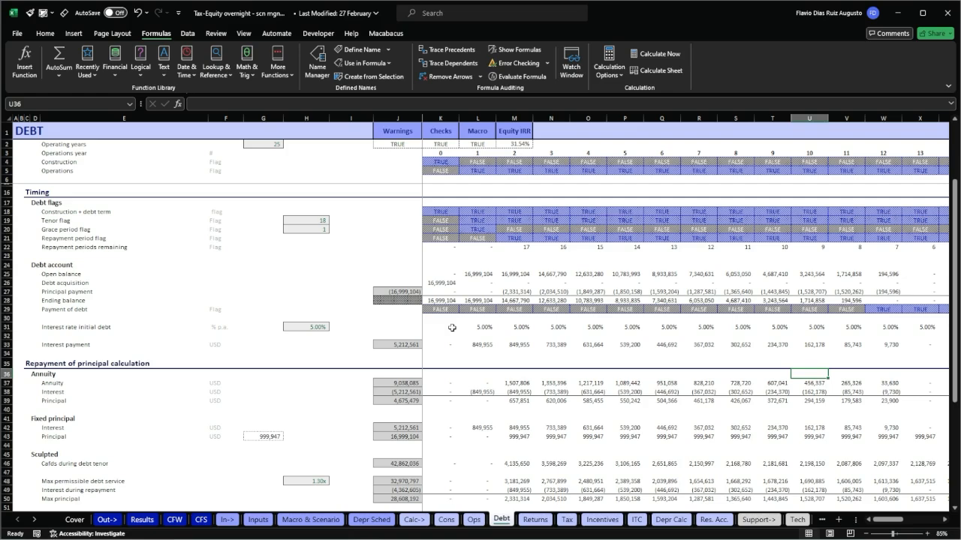
pyautogui.scroll(2, 452, 328)
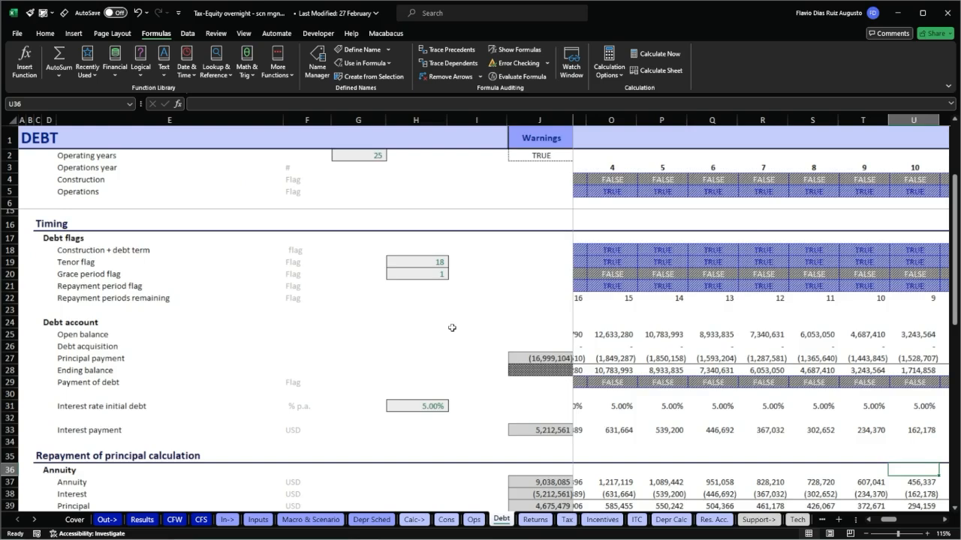
pyautogui.click(592, 274)
pyautogui.press('Home')
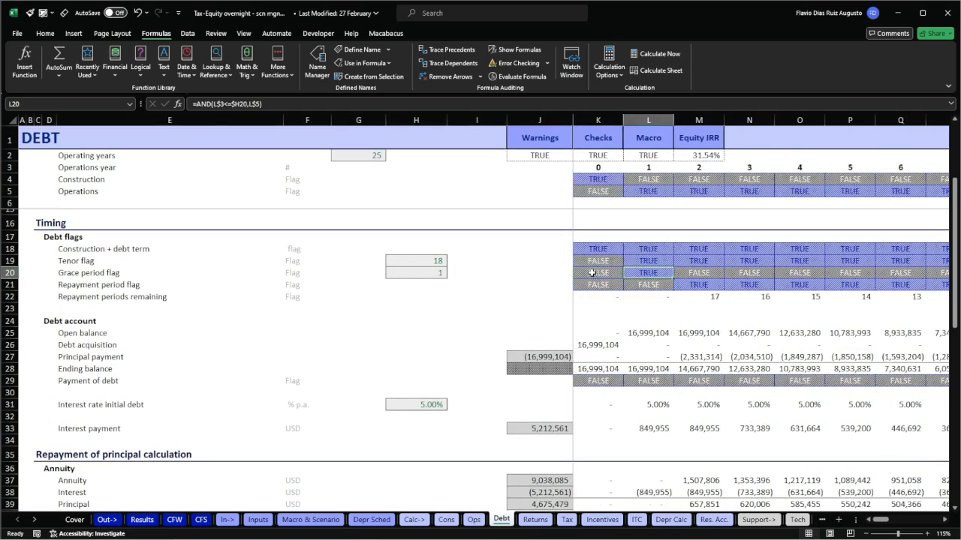
# Delete the Grace period flag row and check the debt calculations below it for broken references.
pyautogui.hotkey('shift', 'space')
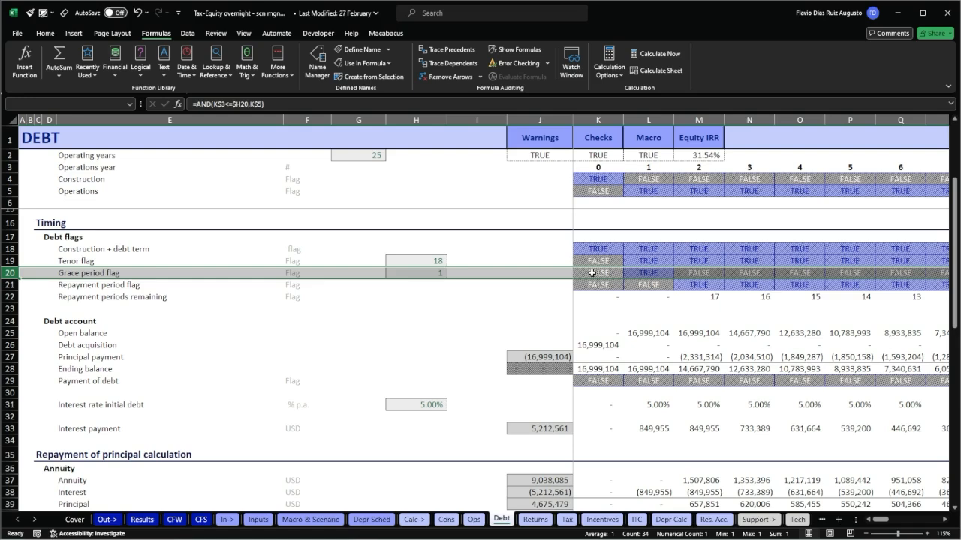
pyautogui.hotkey('ctrl', '-')
pyautogui.press('Right')
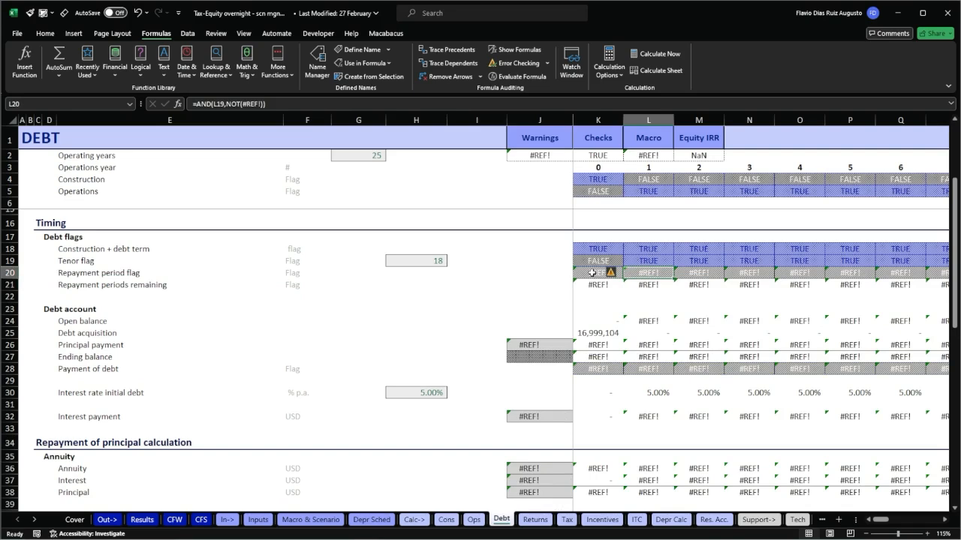
pyautogui.press('Down')
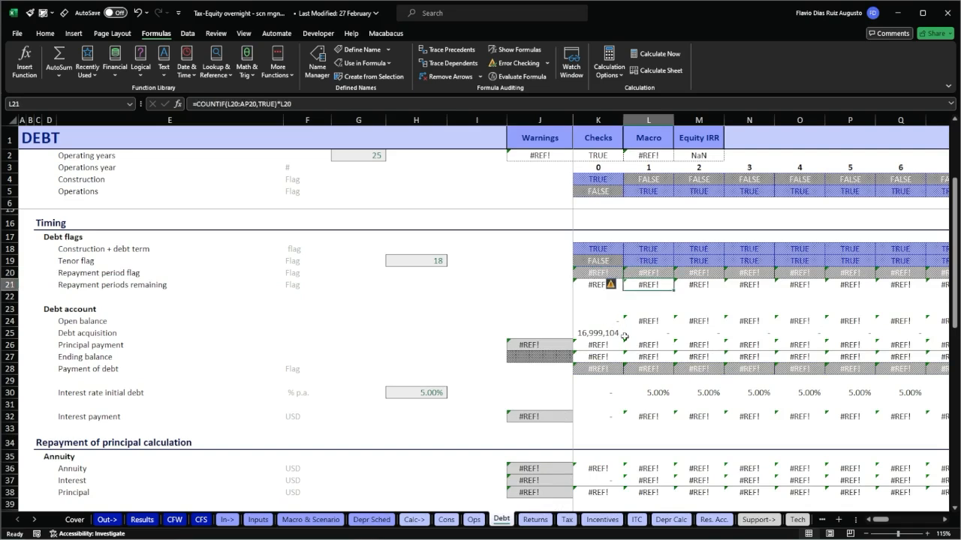
pyautogui.scroll(-1, 625, 336)
pyautogui.scroll(-1, 625, 336)
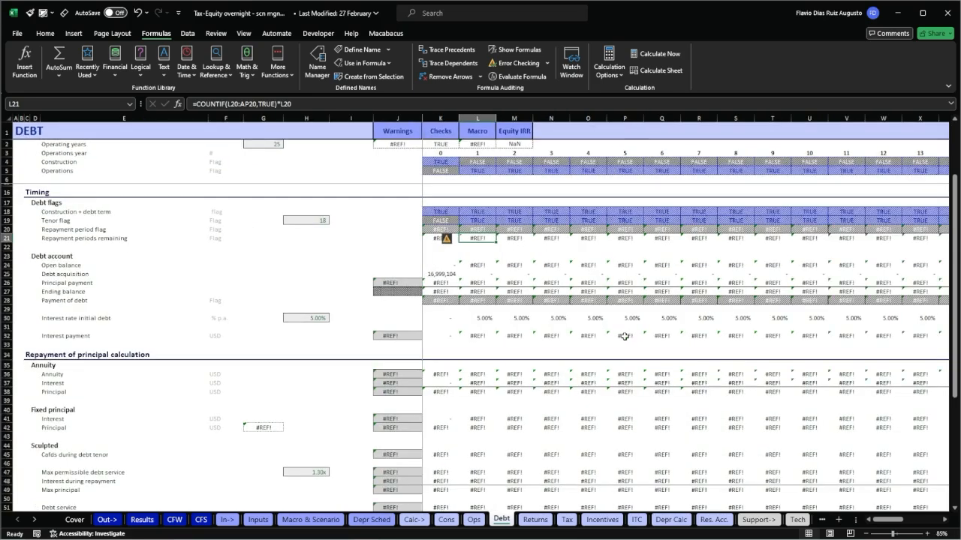
pyautogui.scroll(2, 624, 336)
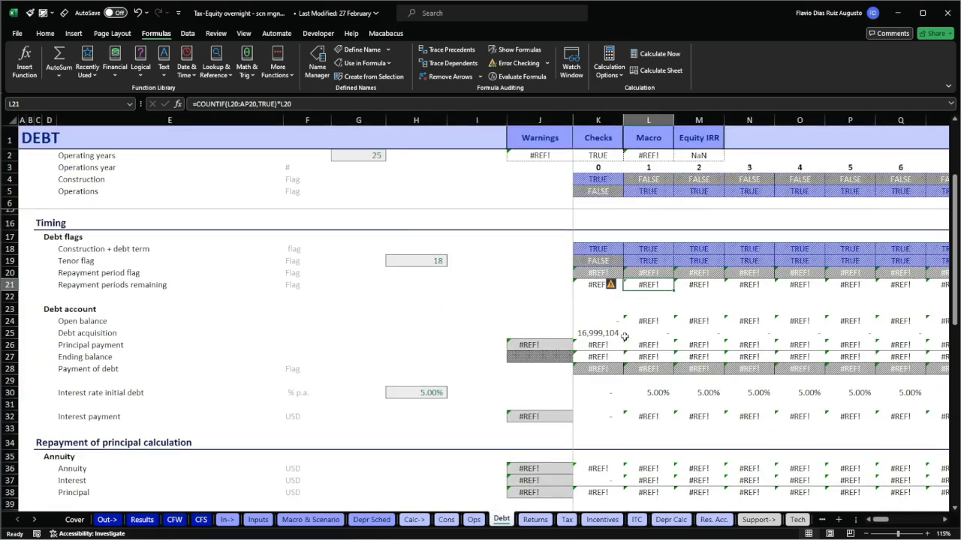
pyautogui.scroll(-1, 625, 337)
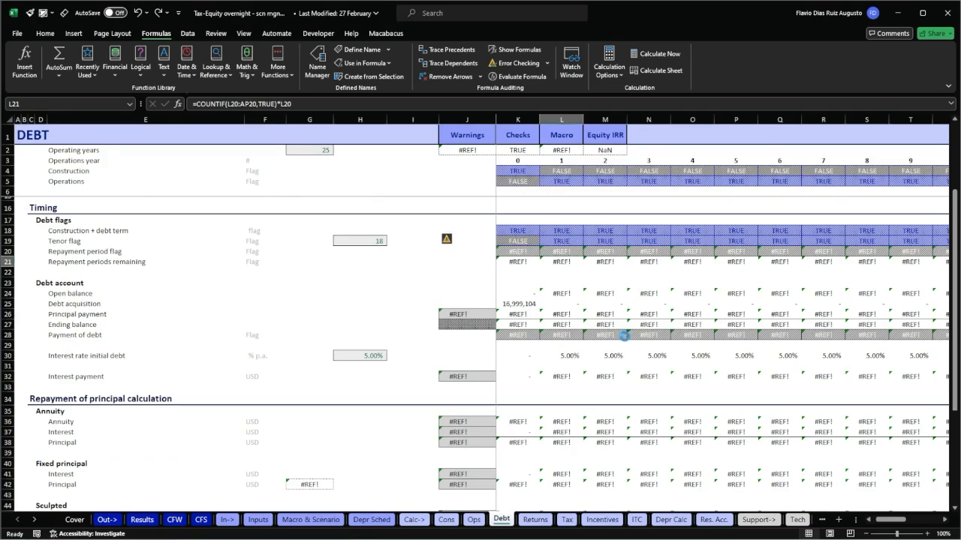
pyautogui.scroll(-1, 624, 336)
pyautogui.scroll(2, 625, 337)
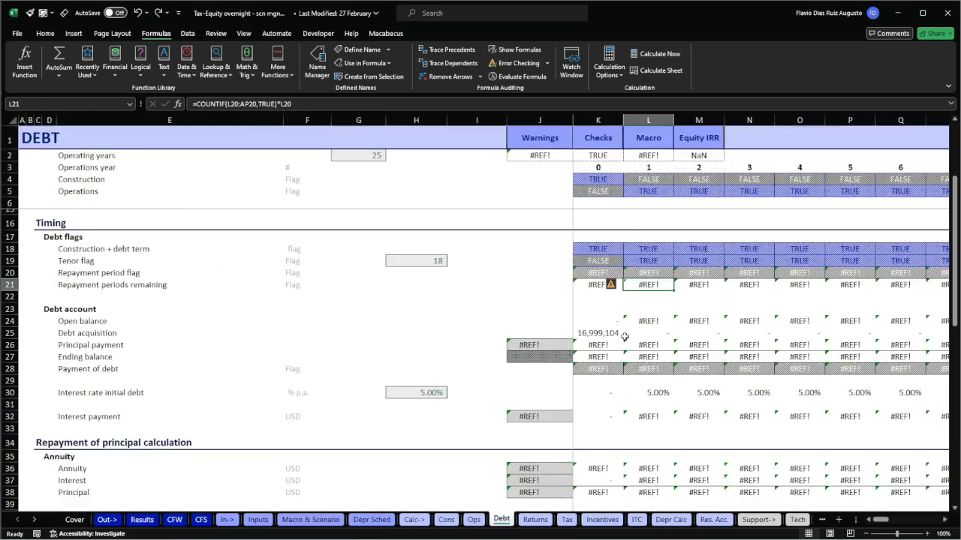
# Undo the deletion of the Grace period flag row.
pyautogui.hotkey('ctrl', 'z')
pyautogui.press('Left')
pyautogui.press('Left')
pyautogui.press('Left')
pyautogui.press('Left')
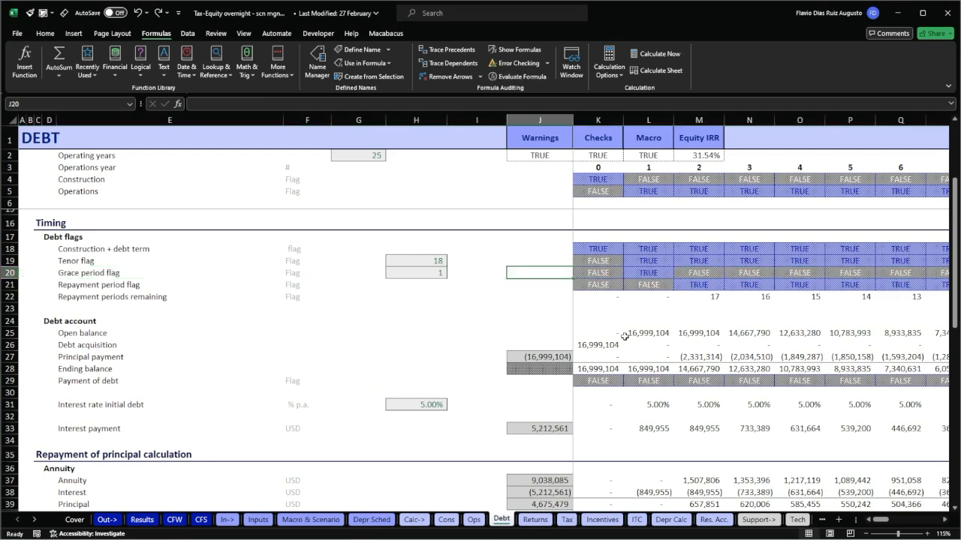
pyautogui.press('Right')
pyautogui.press('Right')
pyautogui.press('Right')
pyautogui.press('Right')
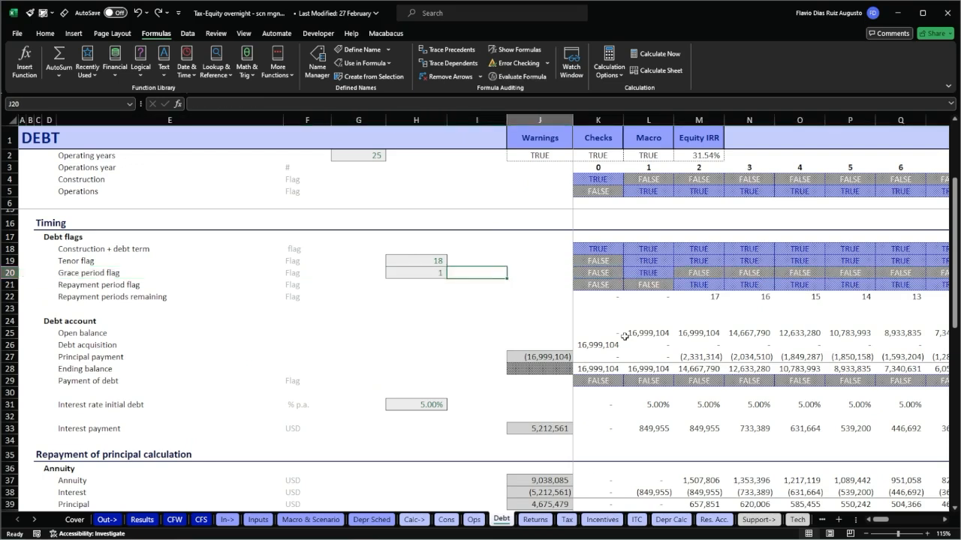
pyautogui.hotkey('shift', 'space')
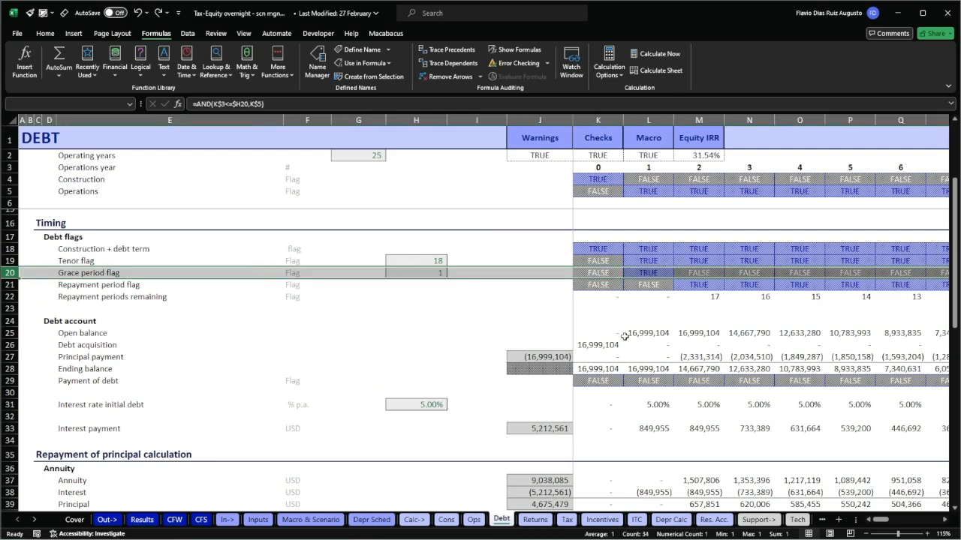
pyautogui.press('Right')
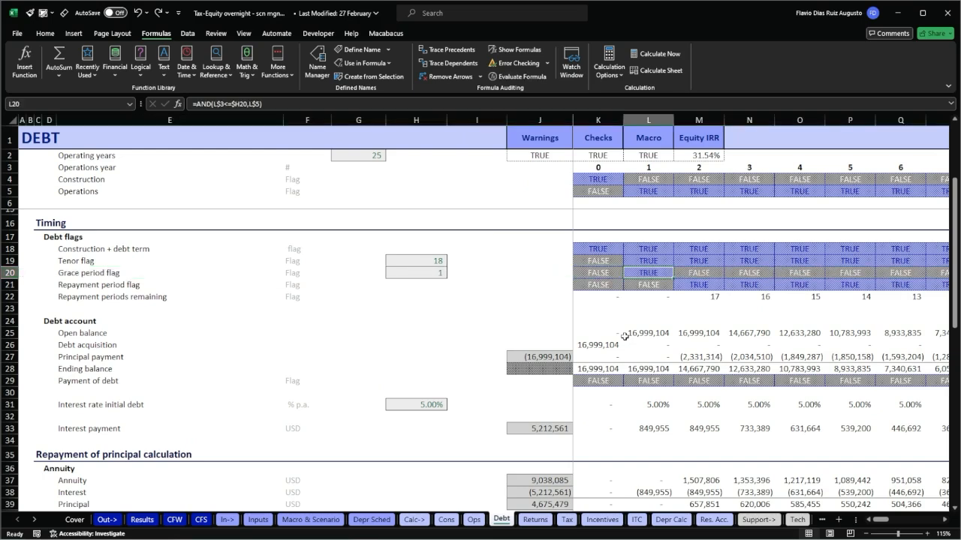
pyautogui.press('Left')
pyautogui.hotkey('shift', 'Right')
pyautogui.hotkey('shift', 'Right')
pyautogui.hotkey('shift', 'Right')
pyautogui.hotkey('shift', 'Right')
pyautogui.hotkey('shift', 'Right')
pyautogui.hotkey('shift', 'Right')
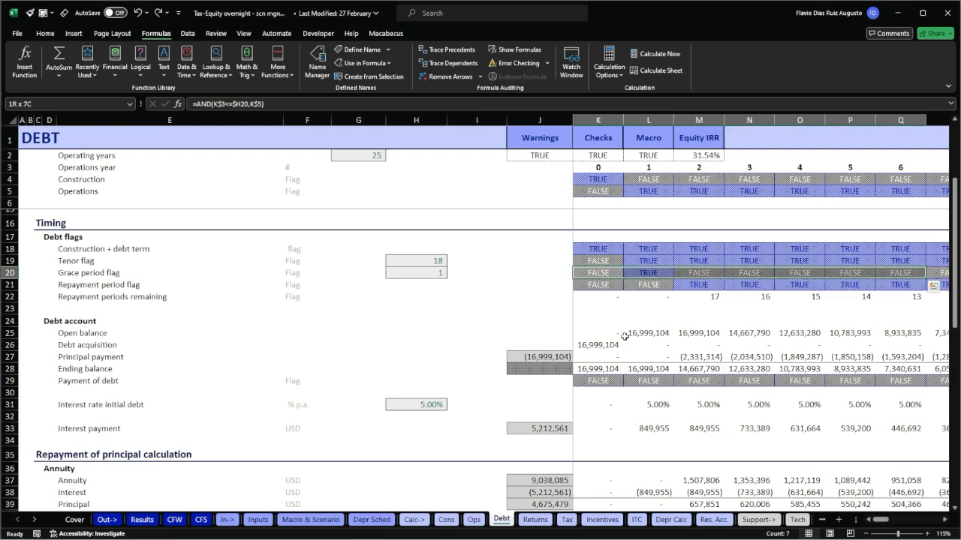
pyautogui.hotkey('shift', 'Left')
pyautogui.hotkey('shift', 'Left')
pyautogui.hotkey('shift', 'Left')
pyautogui.hotkey('shift', 'Left')
pyautogui.hotkey('shift', 'Left')
pyautogui.hotkey('shift', 'Left')
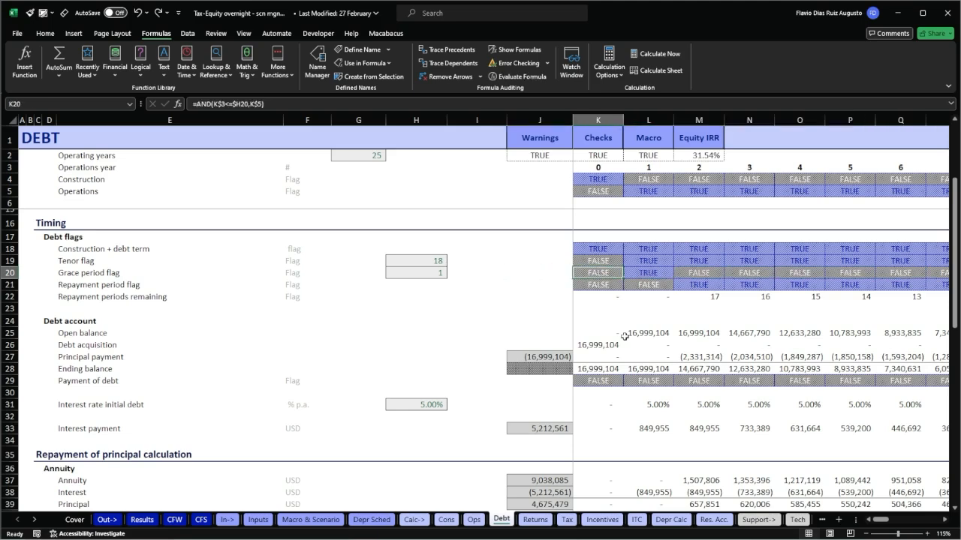
# Trace the dependents of the grace period flag in M20 and of the repayment period flag in M21.
pyautogui.press('Right')
pyautogui.press('Right')
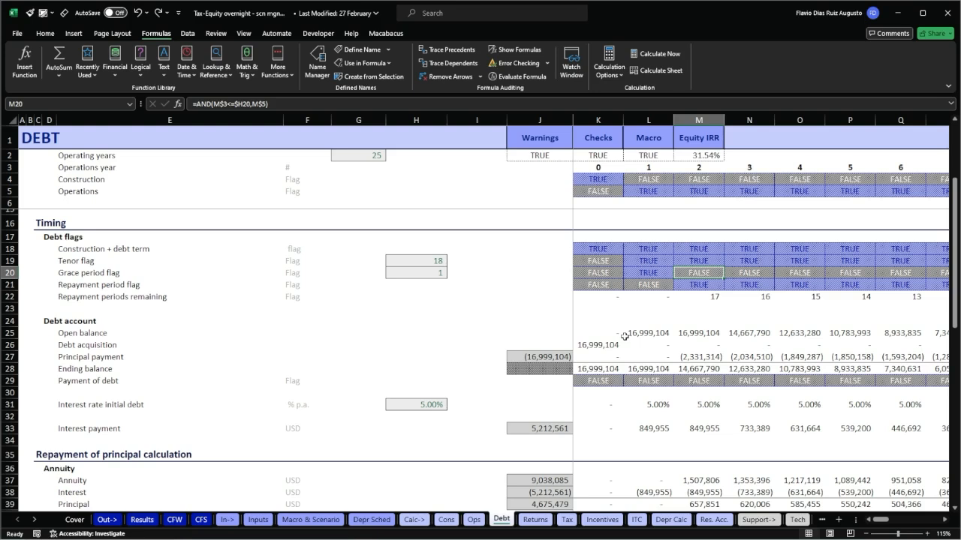
pyautogui.click(470, 66)
pyautogui.click(707, 285)
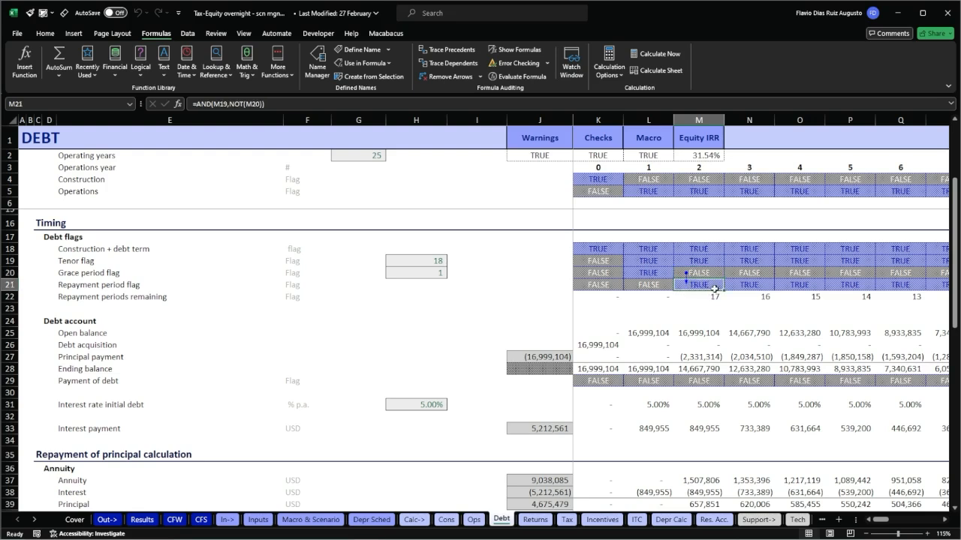
pyautogui.click(458, 66)
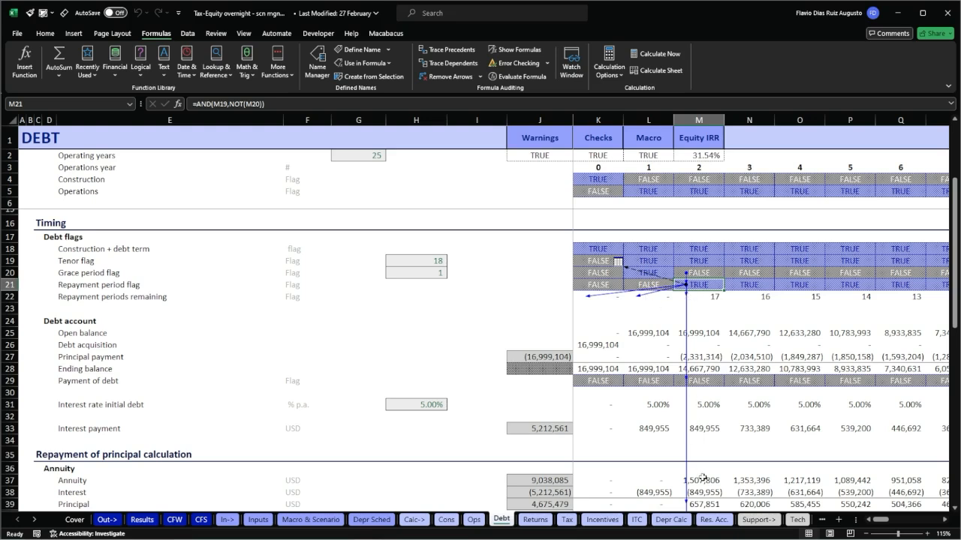
# Follow M21's off-sheet dependent arrow to the Res. Acc. sheet, and return to the source cell on the Debt sheet.
pyautogui.doubleClick(637, 274)
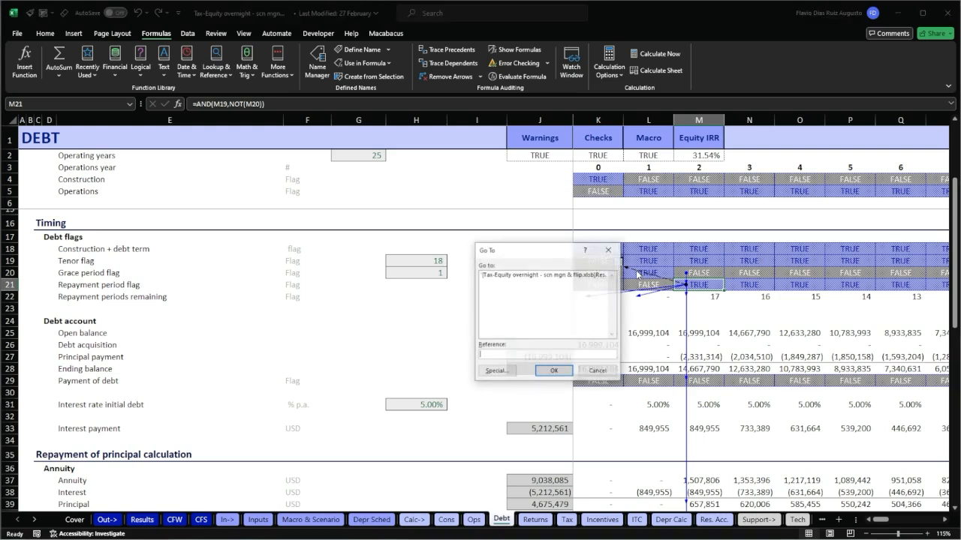
pyautogui.click(530, 280)
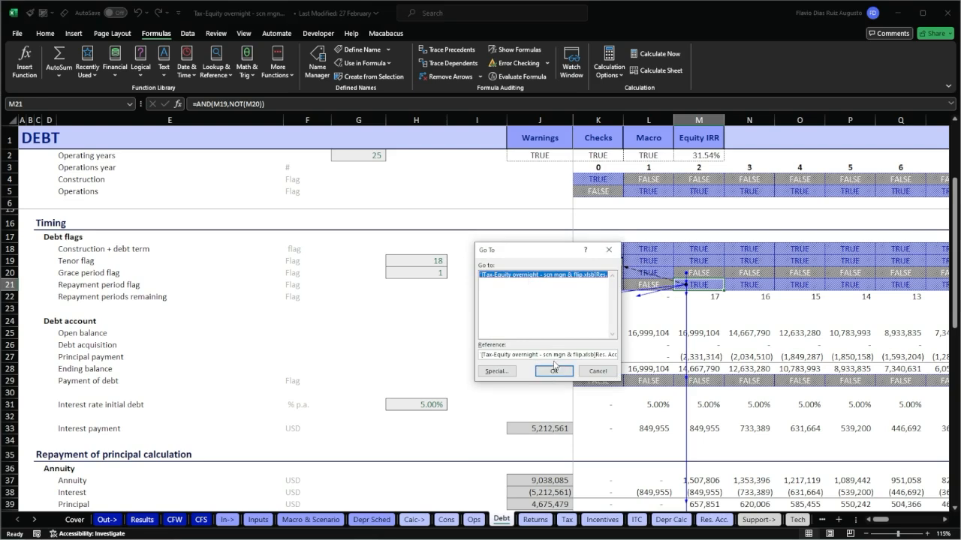
pyautogui.click(554, 372)
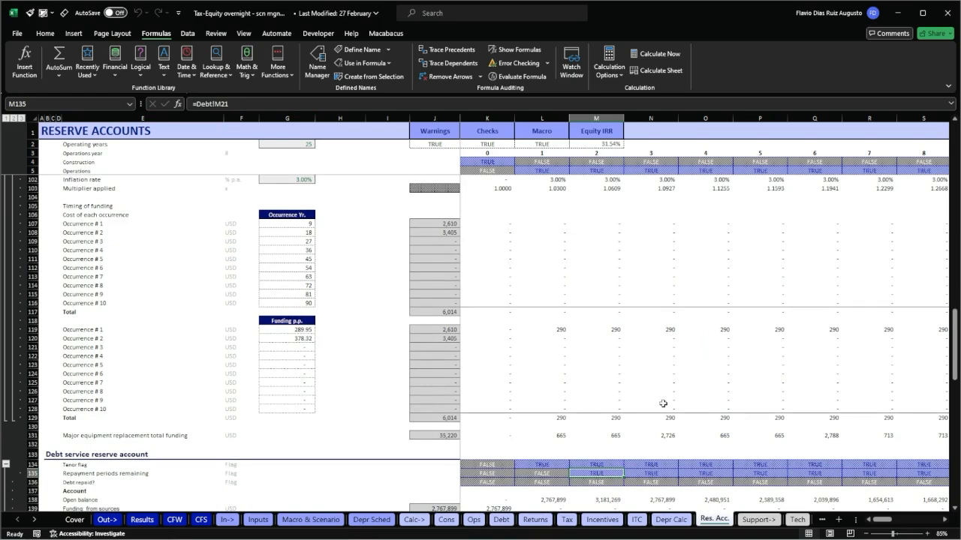
pyautogui.hotkey('ctrl', '[')
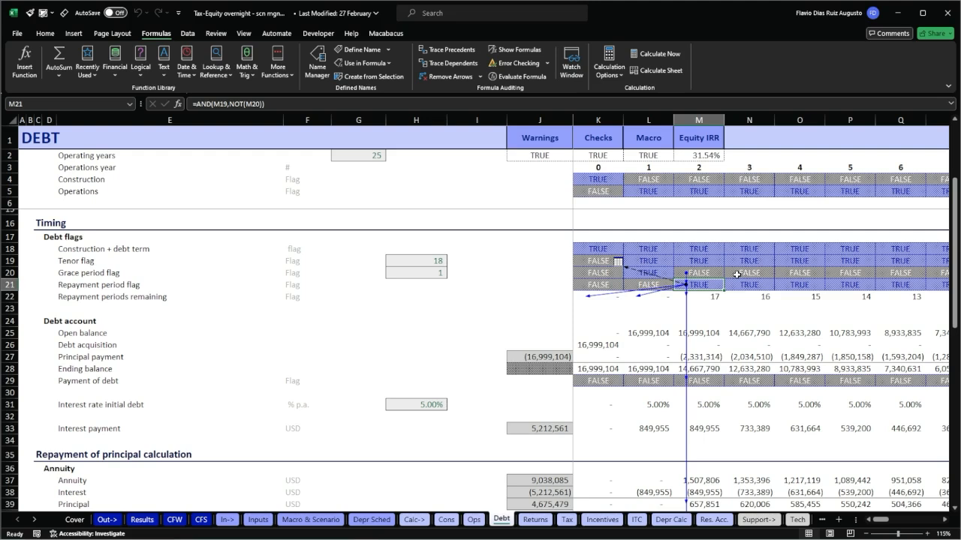
# Remove all tracer arrows from the Debt sheet.
pyautogui.press('alt')
pyautogui.press('m')
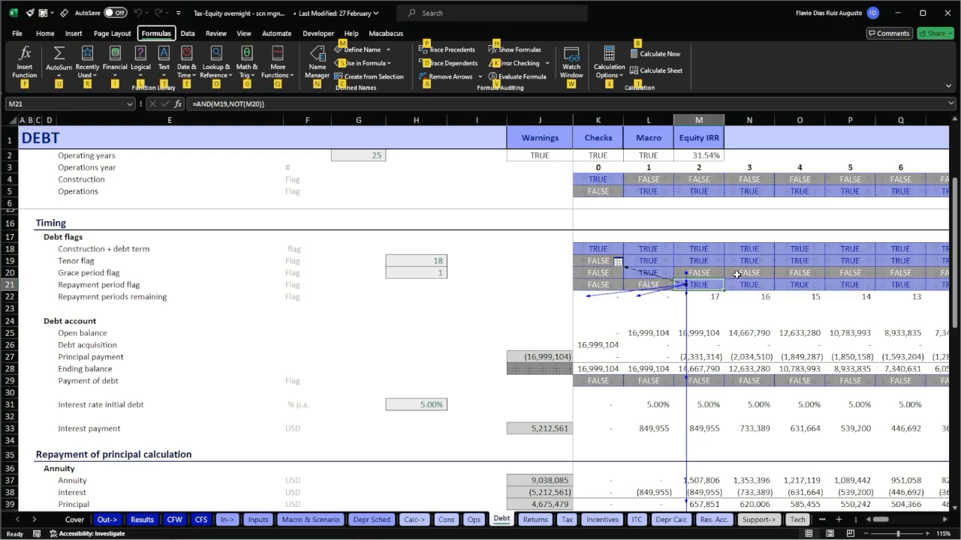
pyautogui.press('a')
pyautogui.press('a')
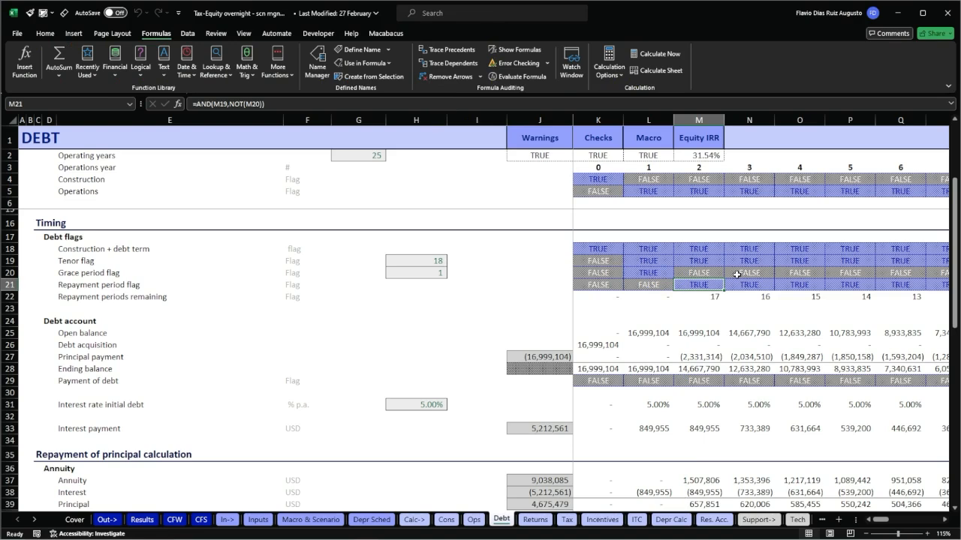
# Trace both the dependents and the precedents of the grace period flag in L20.
pyautogui.press('Left')
pyautogui.press('Right')
pyautogui.press('Up')
pyautogui.press('Left')
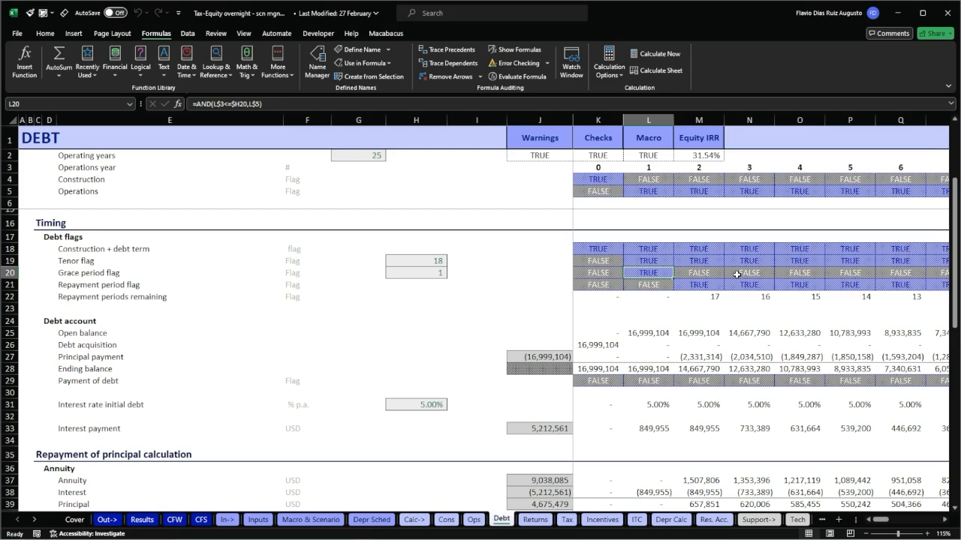
pyautogui.press('alt')
pyautogui.press('m')
pyautogui.press('d')
pyautogui.press('alt')
pyautogui.press('m')
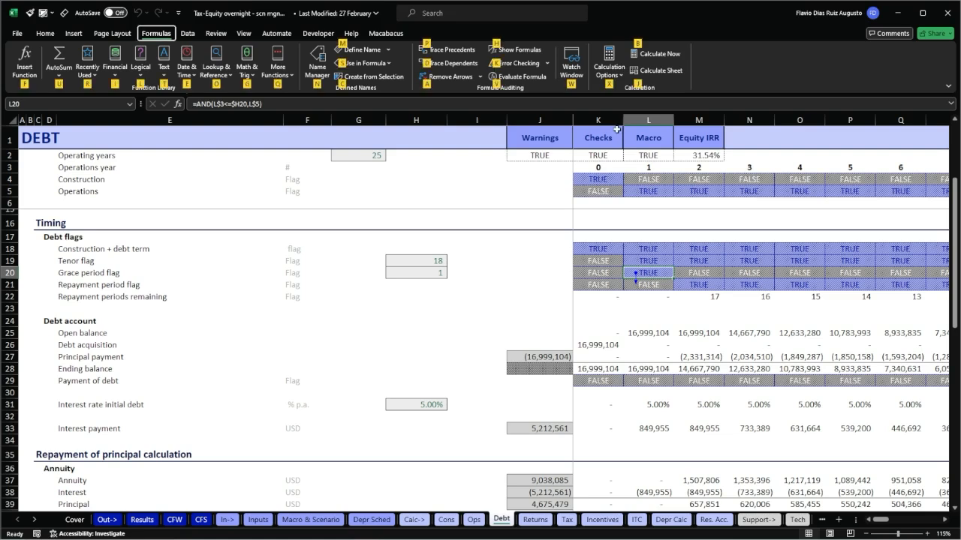
pyautogui.press('p')
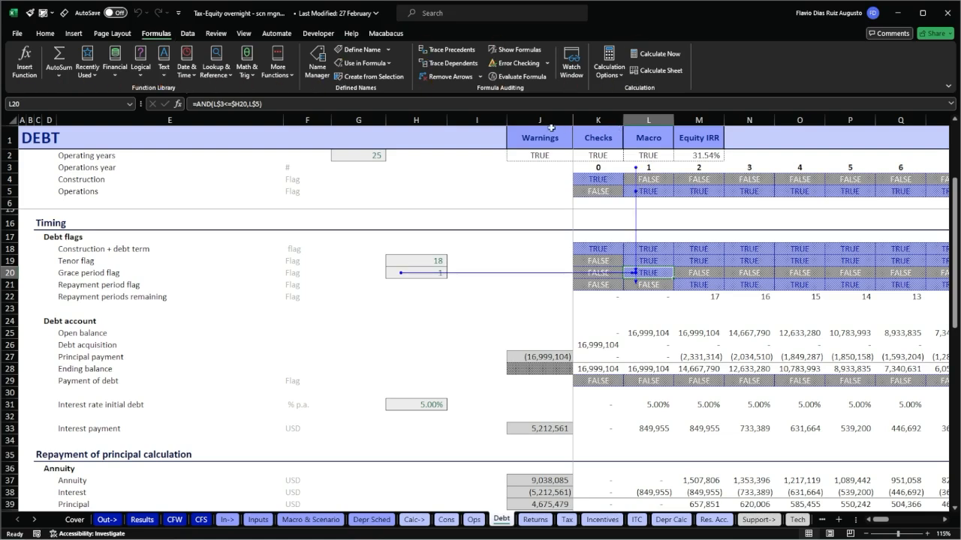
# Inspect the formula references in L20 without changing them, and clear the tracer arrows.
pyautogui.press('F2')
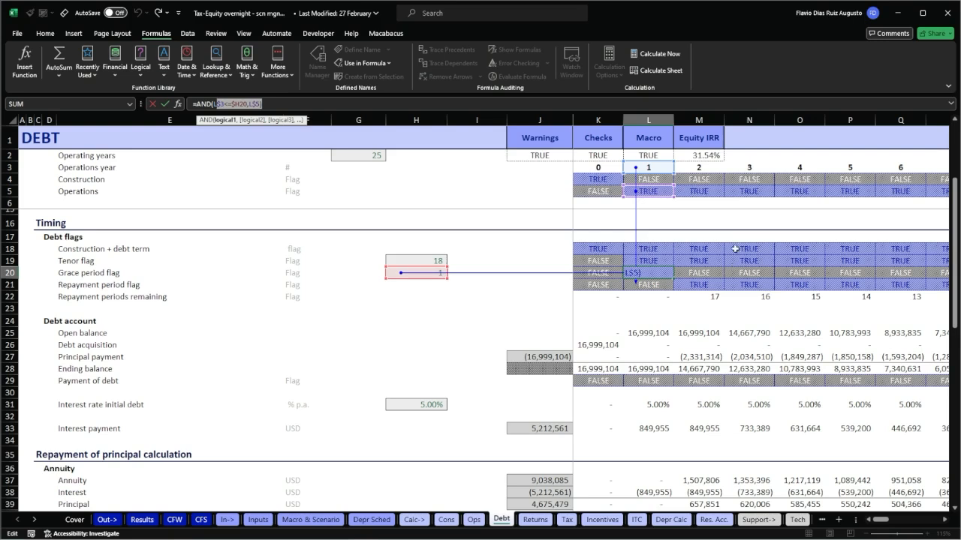
pyautogui.press('Escape')
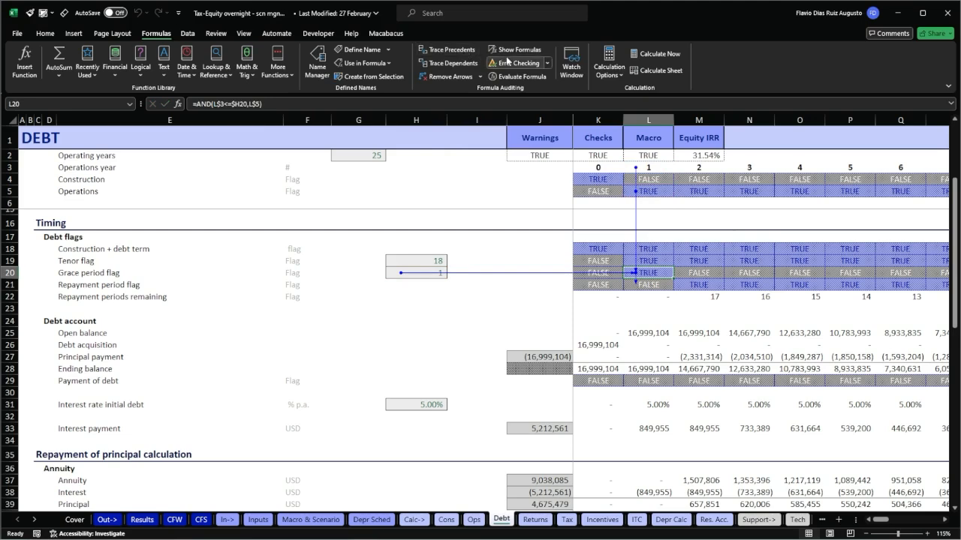
pyautogui.click(449, 77)
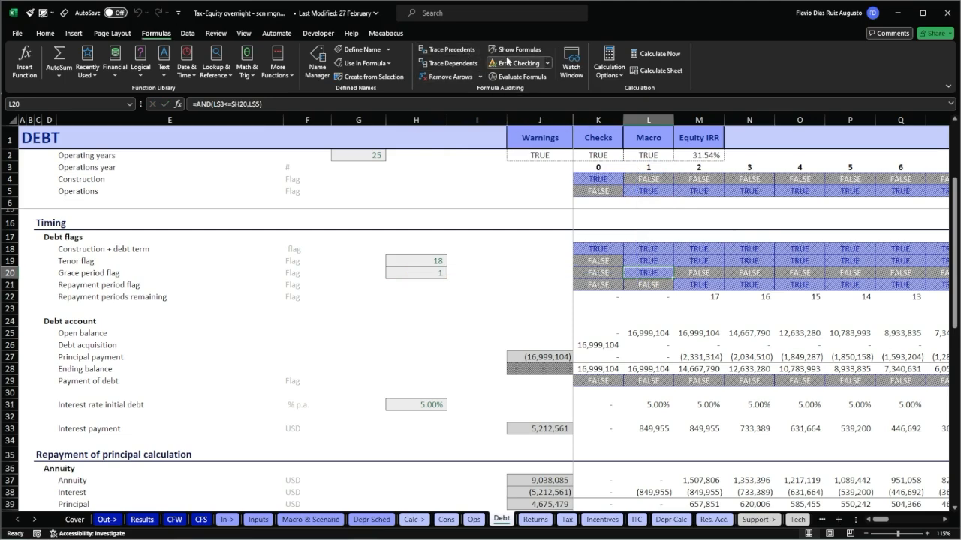
pyautogui.hotkey('shift', 'space')
pyautogui.press('Left')
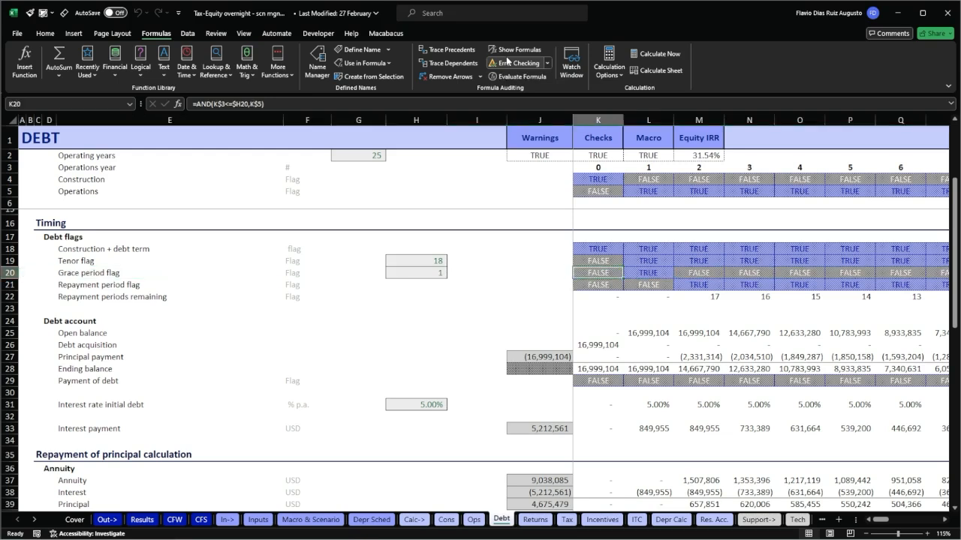
# Remove the grace period condition NOT(K20) from the repayment period flag in K21, making the formula =AND(K19).
pyautogui.press('Right')
pyautogui.press('Down')
pyautogui.press('Left')
pyautogui.press('F2')
pyautogui.press('Escape')
pyautogui.press('Up')
pyautogui.press('Down')
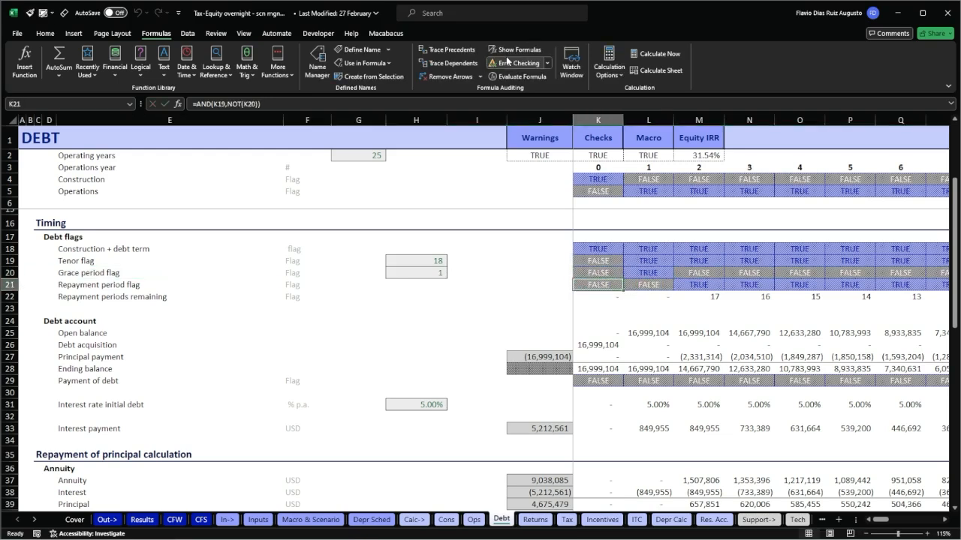
pyautogui.press('F2')
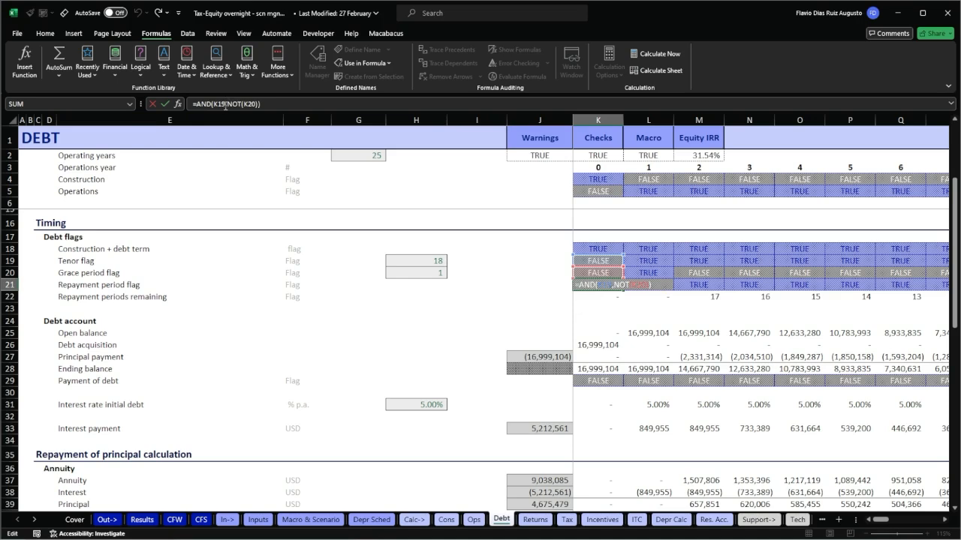
pyautogui.moveTo(225, 103); pyautogui.dragTo(260, 103)
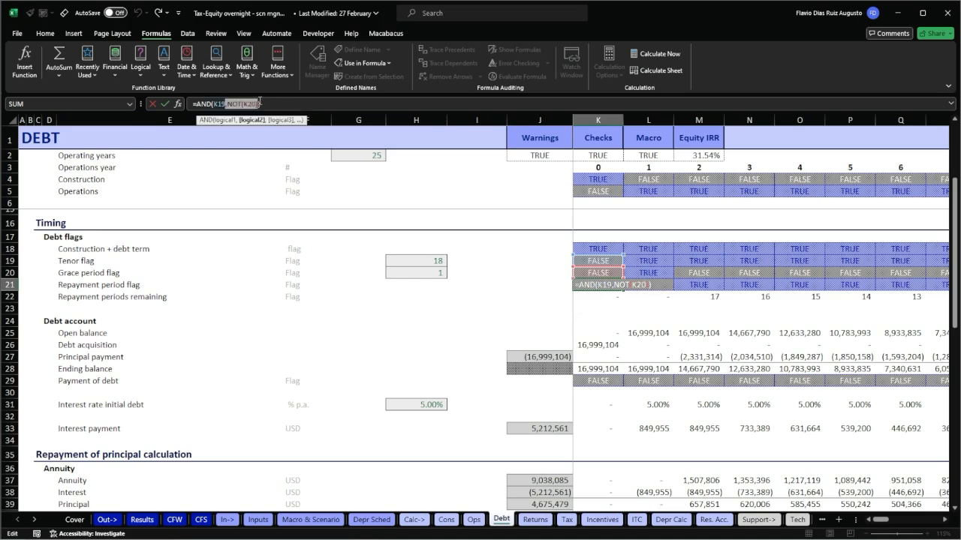
pyautogui.press('BackSpace')
pyautogui.press('Return')
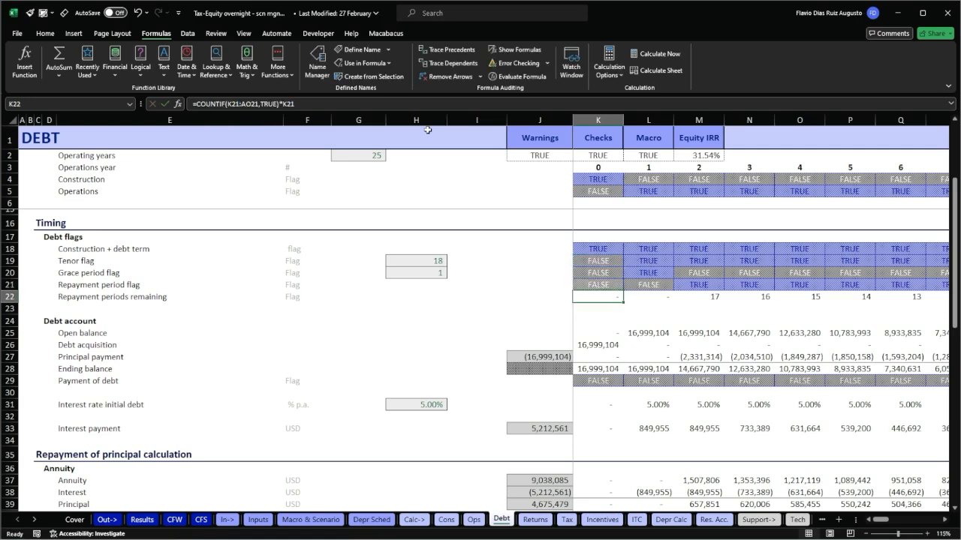
# Copy the simplified K21 formula across the whole Repayment period flag row to the end of the timeline.
pyautogui.press('Up')
pyautogui.hotkey('ctrl', 'c')
pyautogui.hotkey('ctrl', 'shift', 'Right')
pyautogui.press('Return')
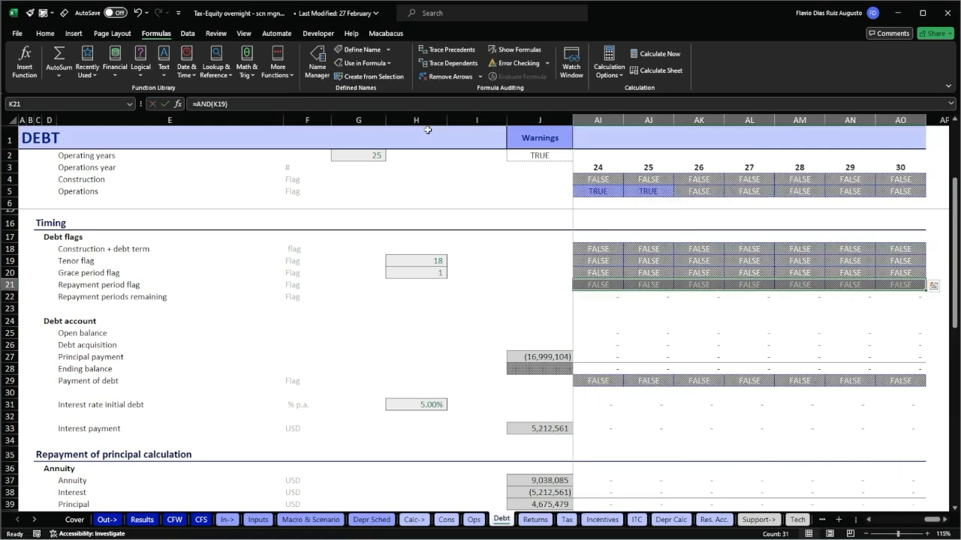
# Trace the dependents of the grace period flag in L20 to check for formulas still referring to it.
pyautogui.press('Left')
pyautogui.press('Right')
pyautogui.press('Right')
pyautogui.press('Right')
pyautogui.press('Up')
pyautogui.press('Left')
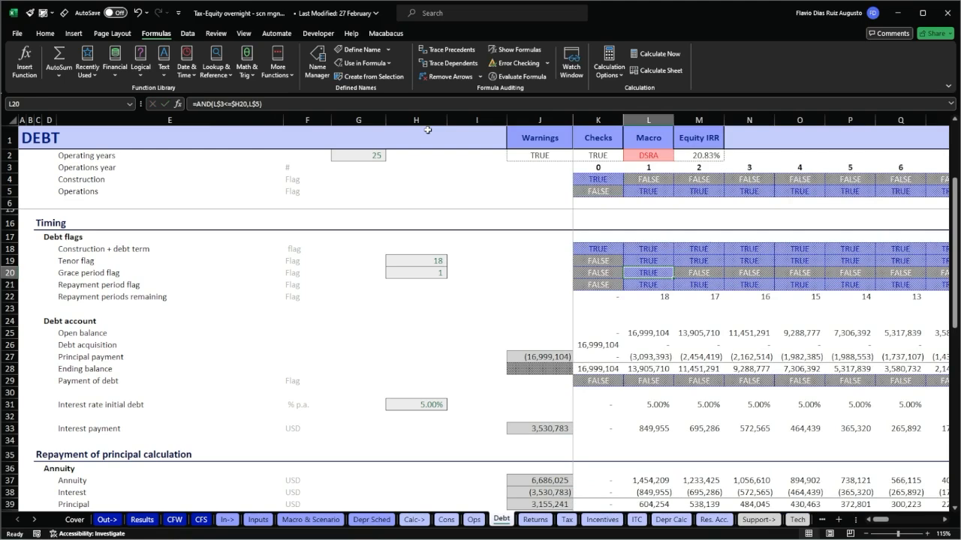
pyautogui.click(456, 67)
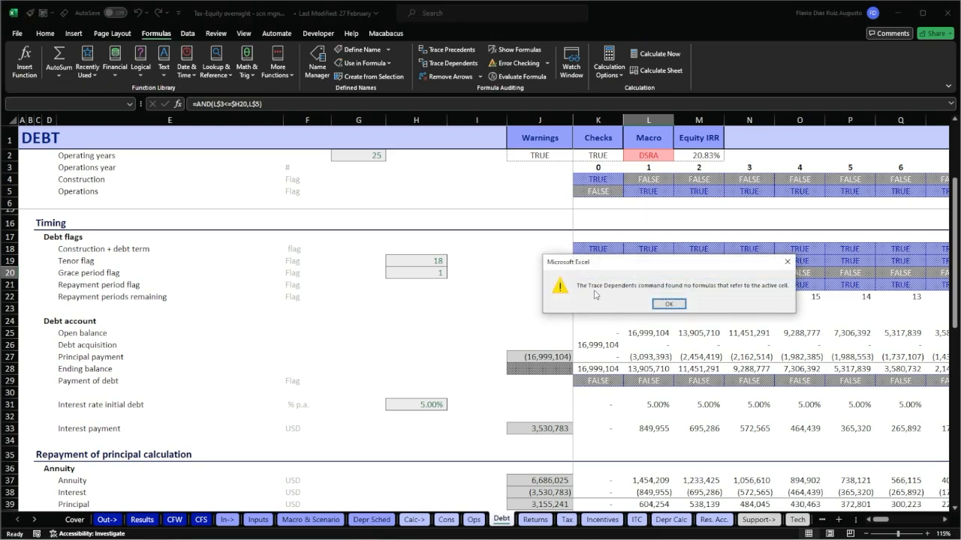
pyautogui.click(676, 304)
# Trace the dependents of the grace period value in H20 of the Grace period flag row.
pyautogui.hotkey('shift', 'space')
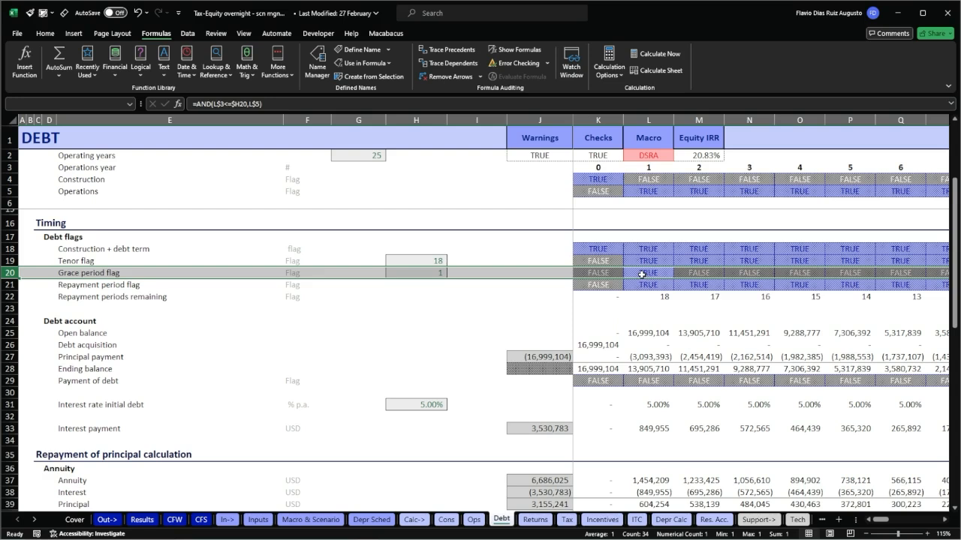
pyautogui.click(388, 273)
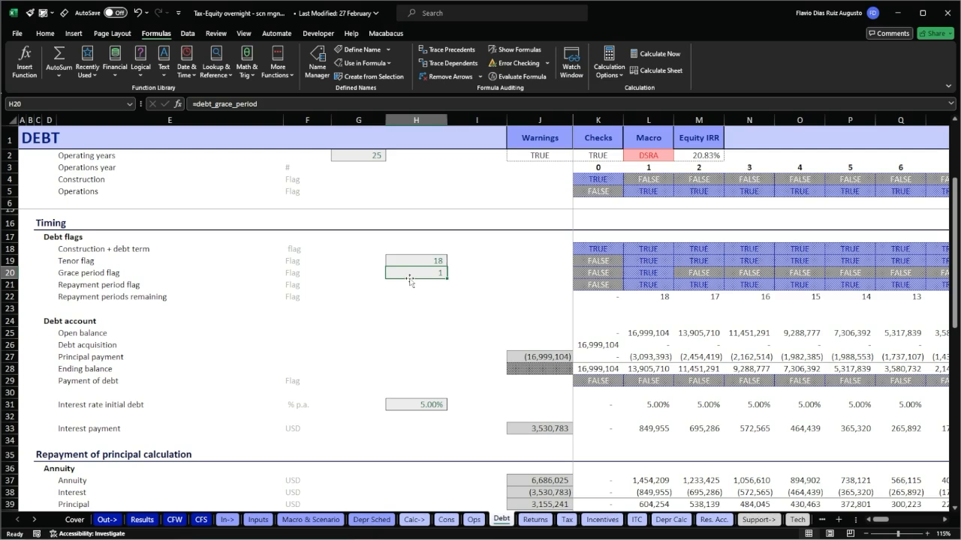
pyautogui.hotkey('alt', 'm')
pyautogui.press('d')
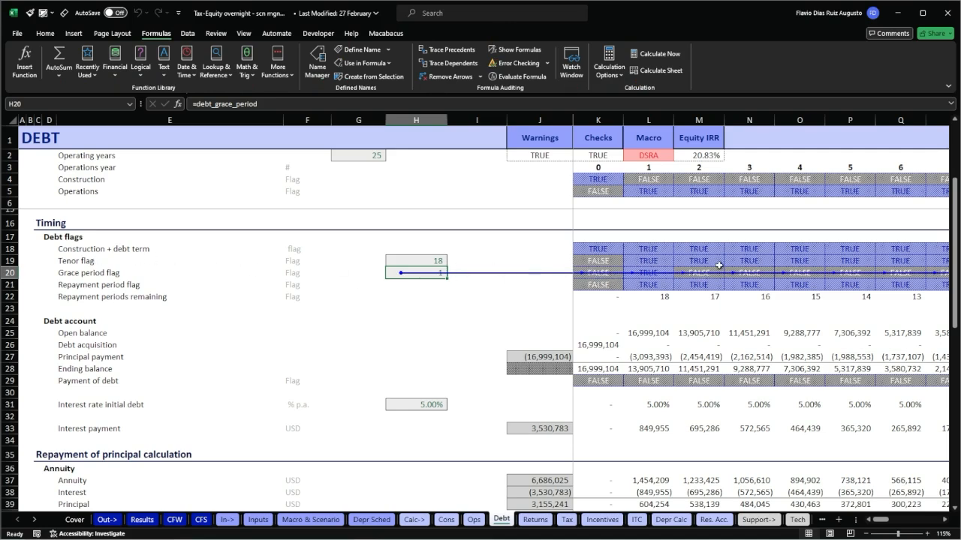
# Delete the entire Grace period flag row and check the first three Repayment period flag cells for broken references.
pyautogui.click(126, 284)
pyautogui.press('Up')
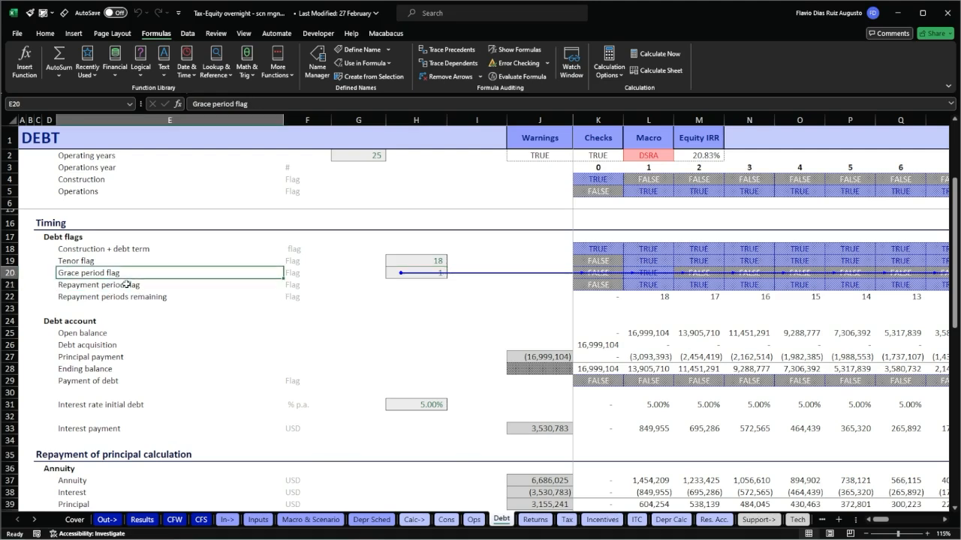
pyautogui.hotkey('shift', 'space')
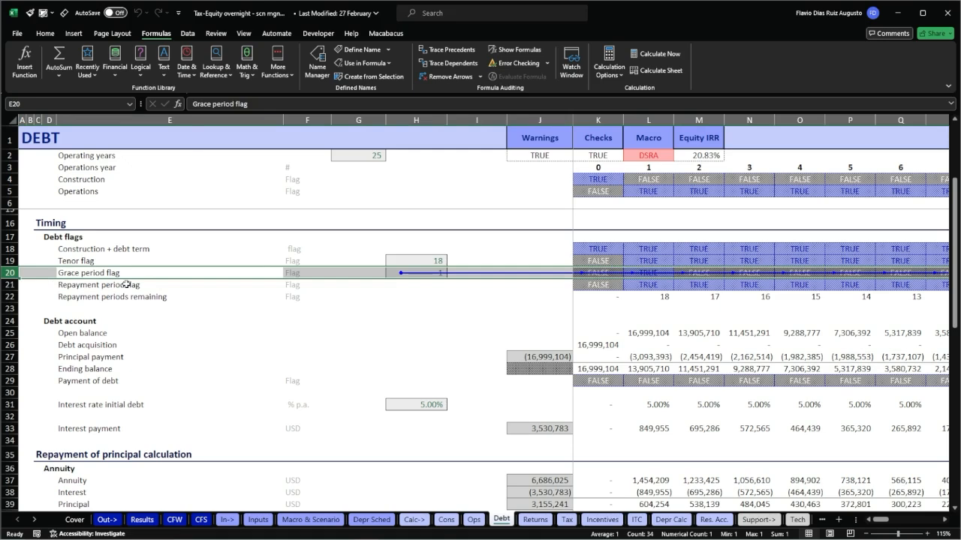
pyautogui.hotkey('ctrl', '-')
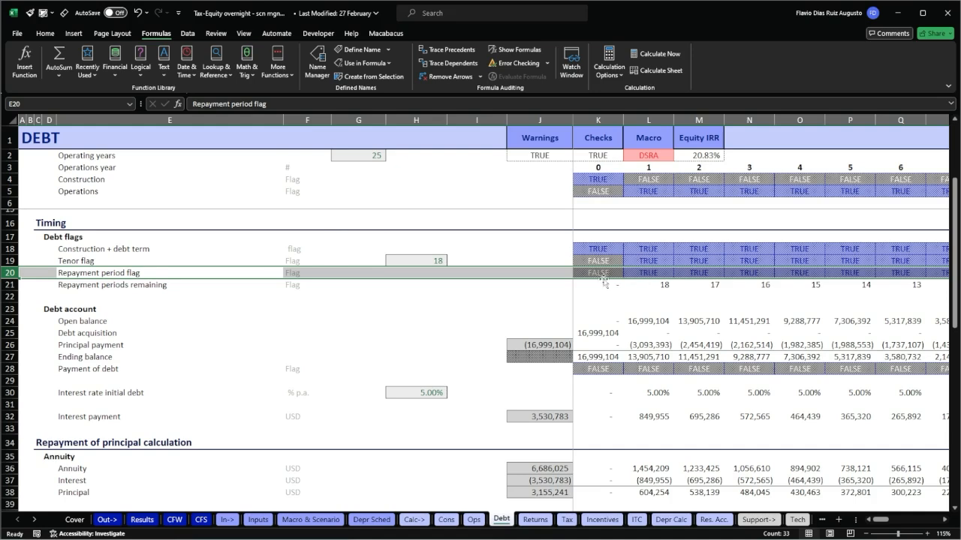
pyautogui.moveTo(599, 273); pyautogui.dragTo(698, 270)
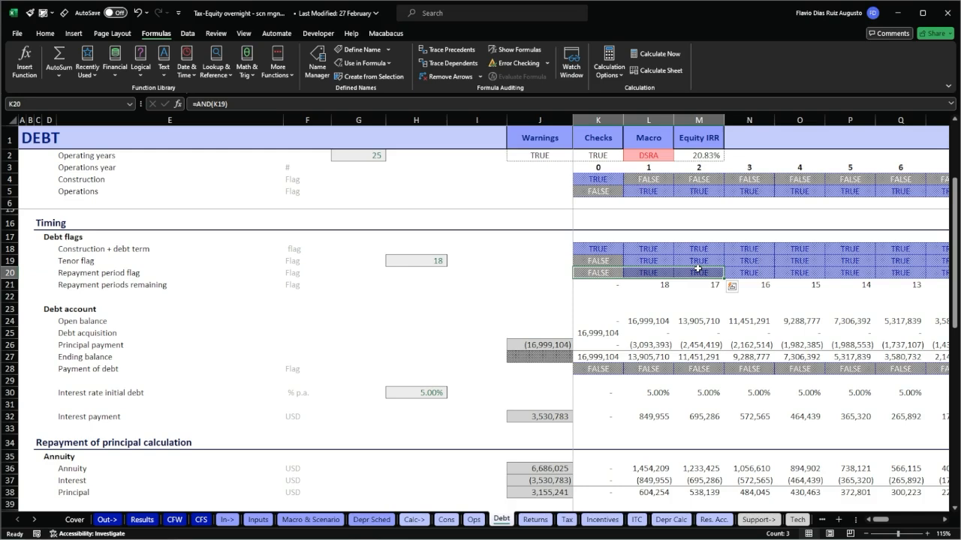
# Undo the deletion of the Grace period flag row and select the first Repayment periods remaining cell, K22.
pyautogui.hotkey('ctrl', 'z')
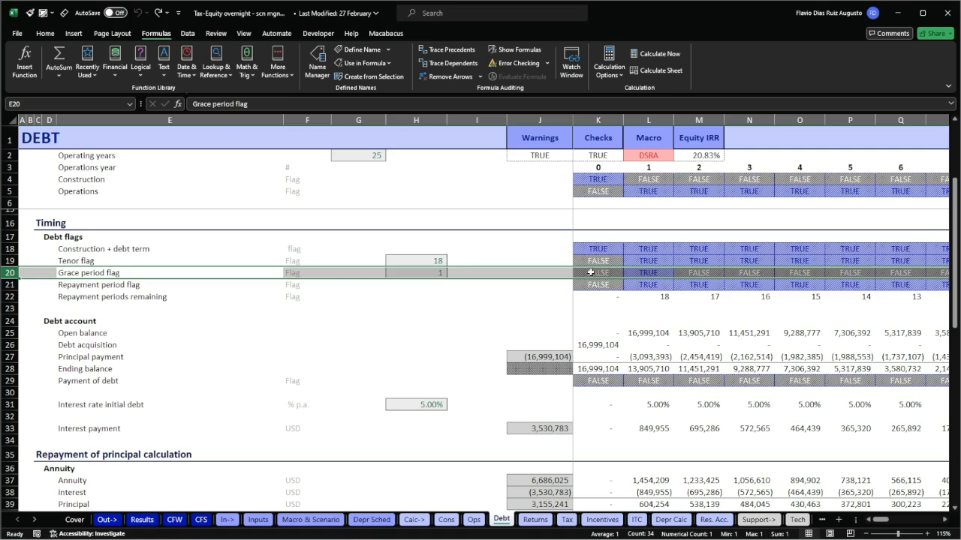
pyautogui.click(615, 300)
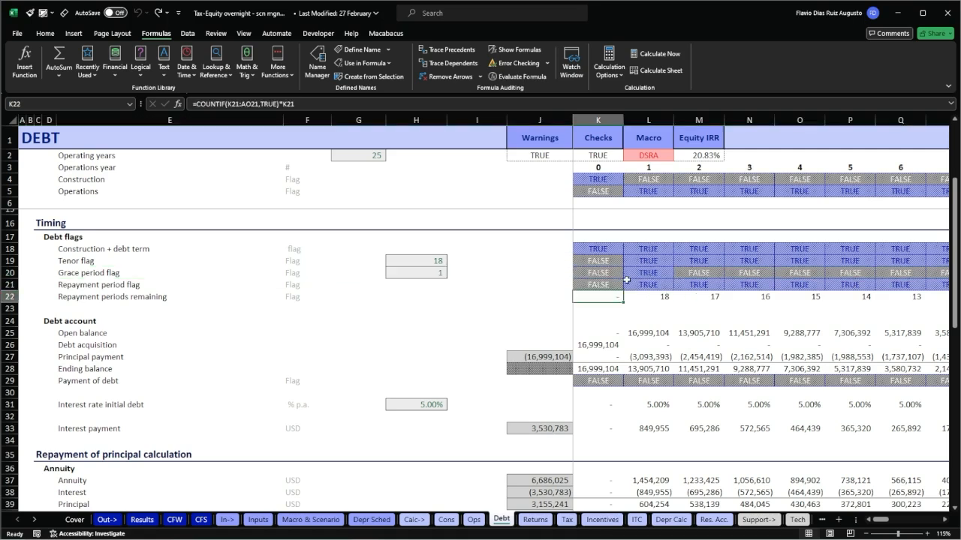